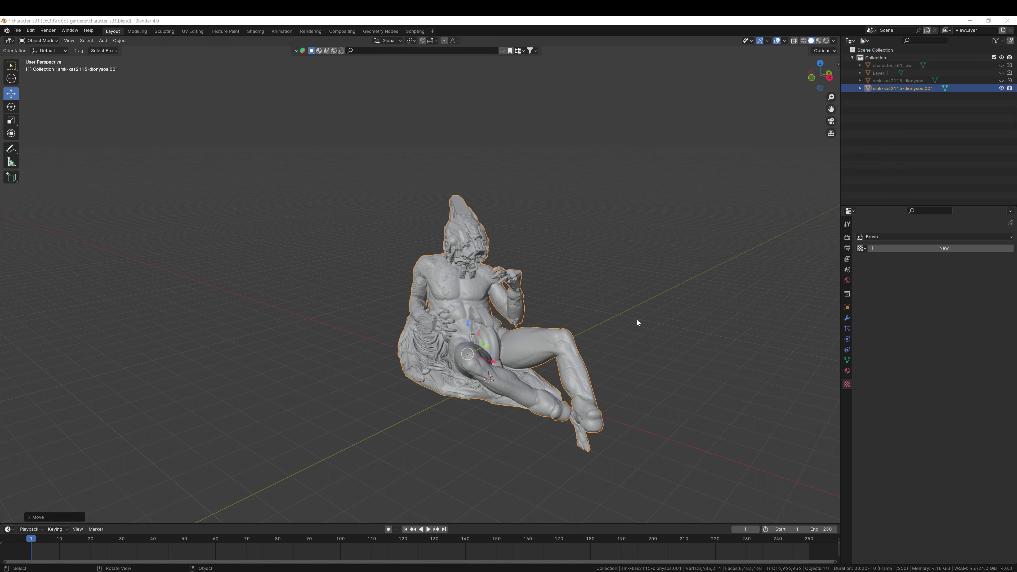
- Add a mesh plane under the statue and scale it up into a large floor extending well beyond the figure
{"action": "middle_click_drag", "start_coordinate": [606, 302], "coordinate": [527, 283]}
{"action": "key", "text": "shift+a"}
{"action": "mouse_move", "coordinate": [563, 289]}
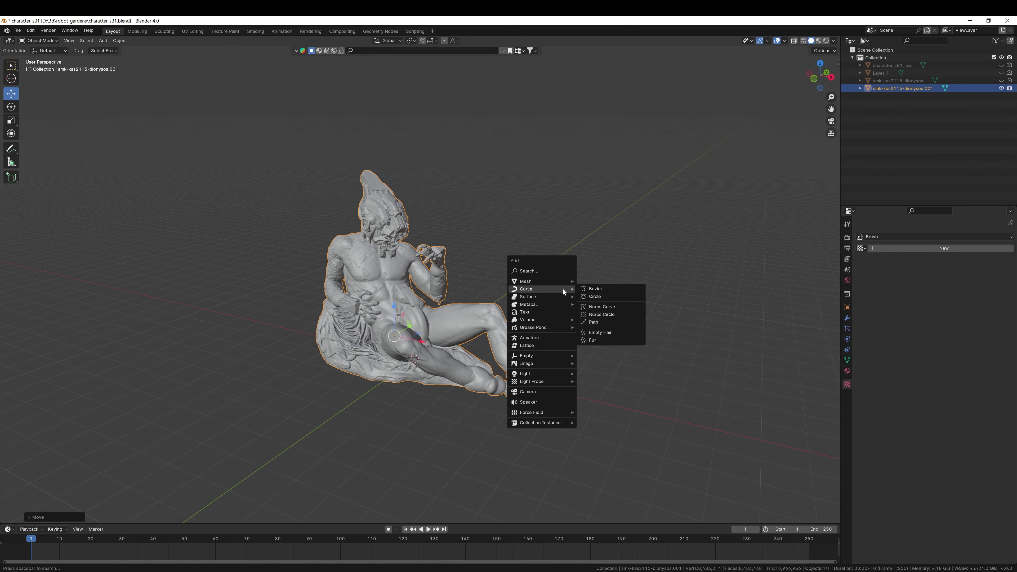
{"action": "left_click", "coordinate": [601, 282]}
{"action": "key", "text": "s"}
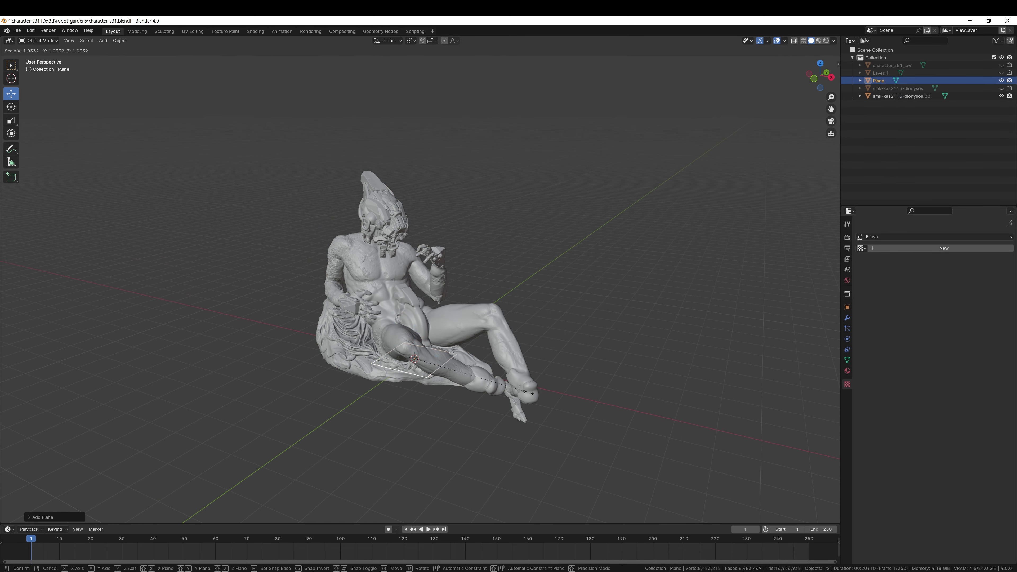
{"action": "left_click", "coordinate": [660, 447]}
{"action": "scroll", "coordinate": [640, 431], "scroll_direction": "down", "scroll_amount": 3}
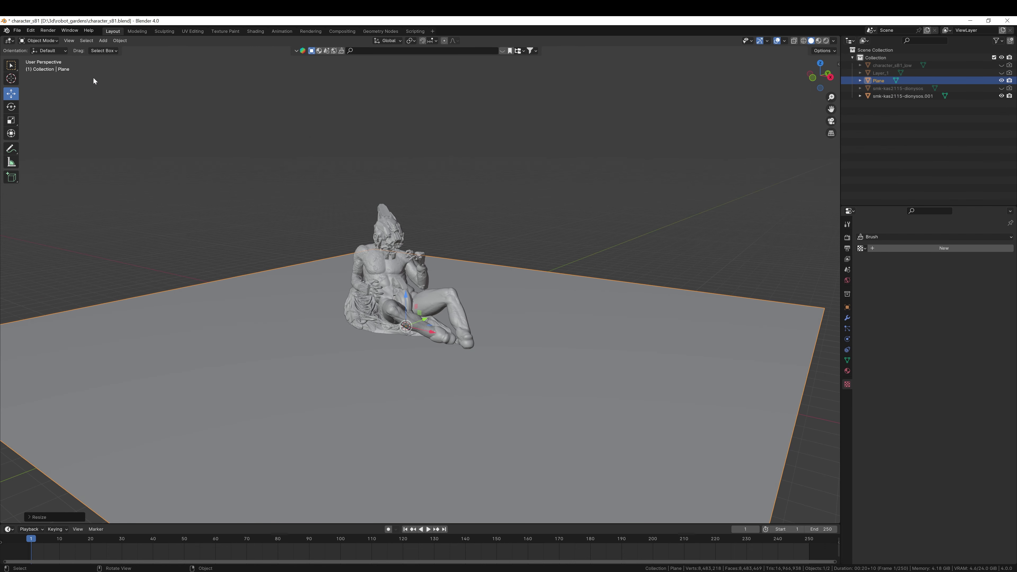
- Extrude the plane's back edge straight up along Z into a tall wall behind the statue and return to Object Mode
{"action": "left_click", "coordinate": [39, 41]}
{"action": "left_click", "coordinate": [40, 60]}
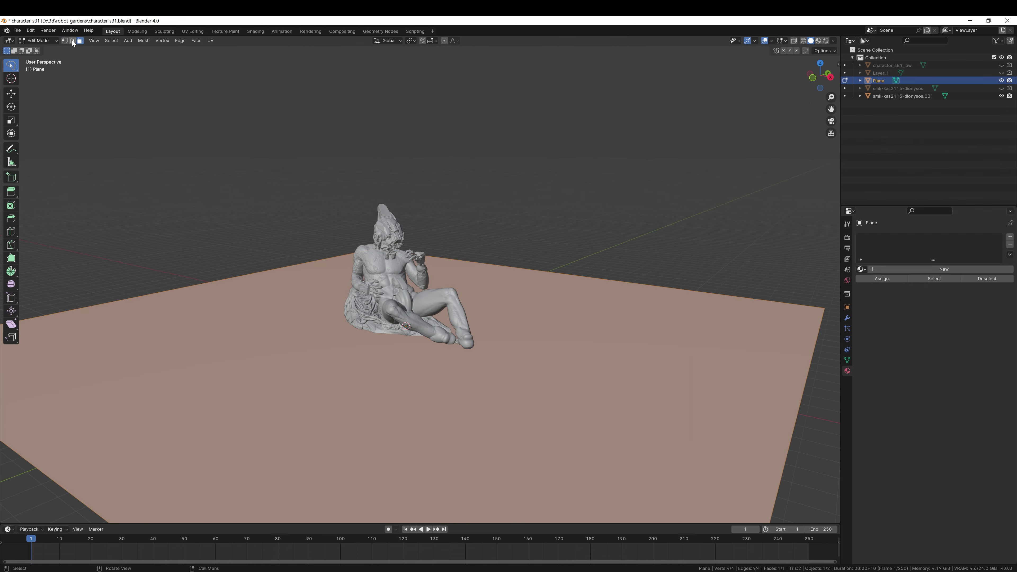
{"action": "left_click", "coordinate": [73, 41]}
{"action": "left_click", "coordinate": [538, 311]}
{"action": "scroll", "coordinate": [524, 318], "scroll_direction": "down", "scroll_amount": 2}
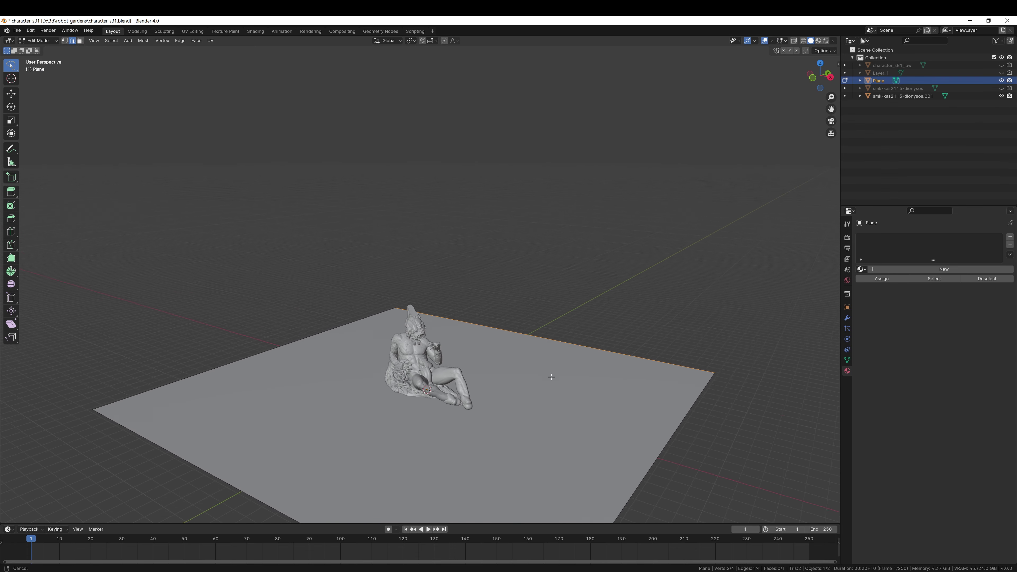
{"action": "key", "text": "e"}
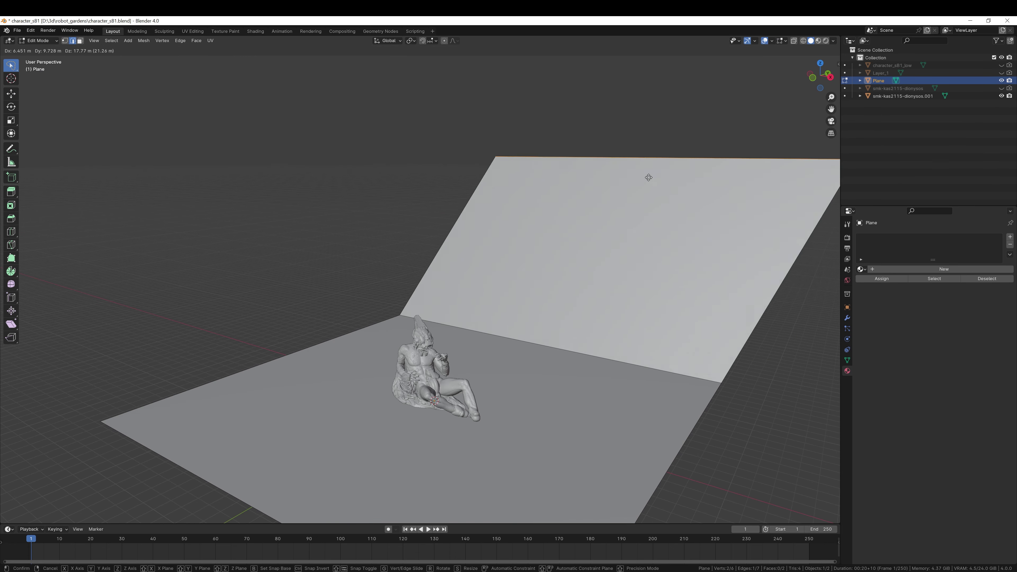
{"action": "key", "text": "z"}
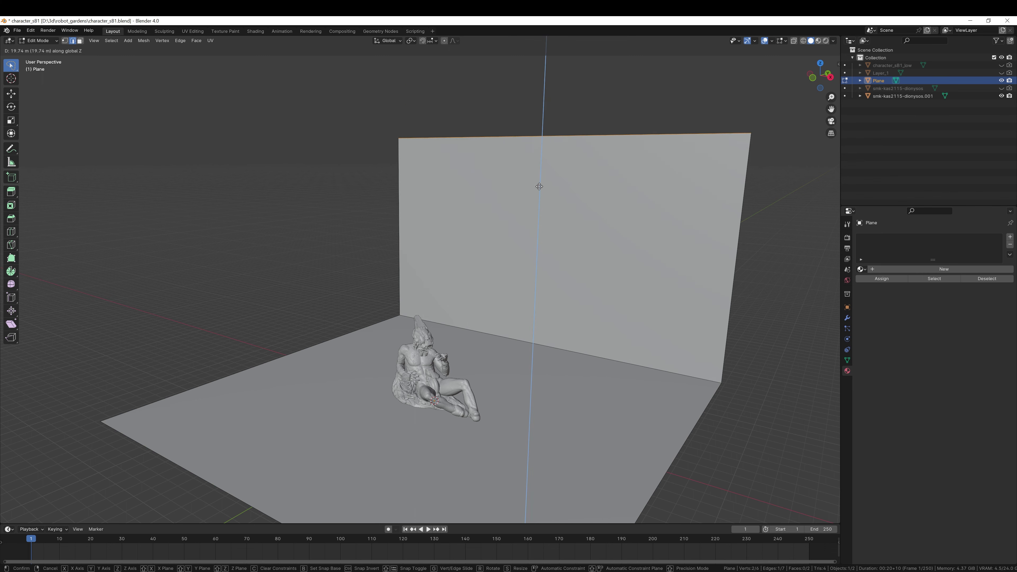
{"action": "left_click", "coordinate": [544, 108]}
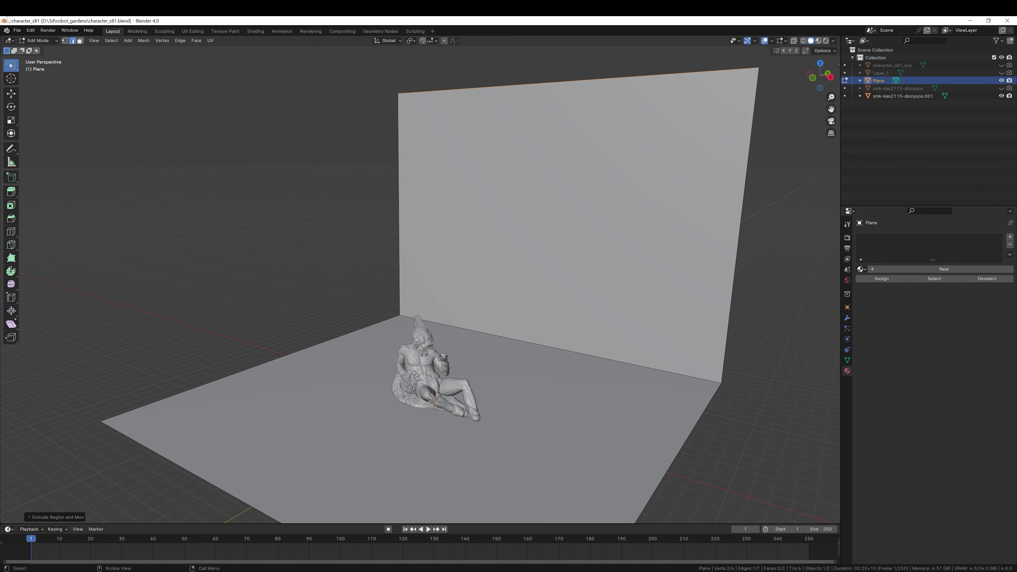
{"action": "left_click", "coordinate": [39, 41]}
{"action": "left_click", "coordinate": [40, 47]}
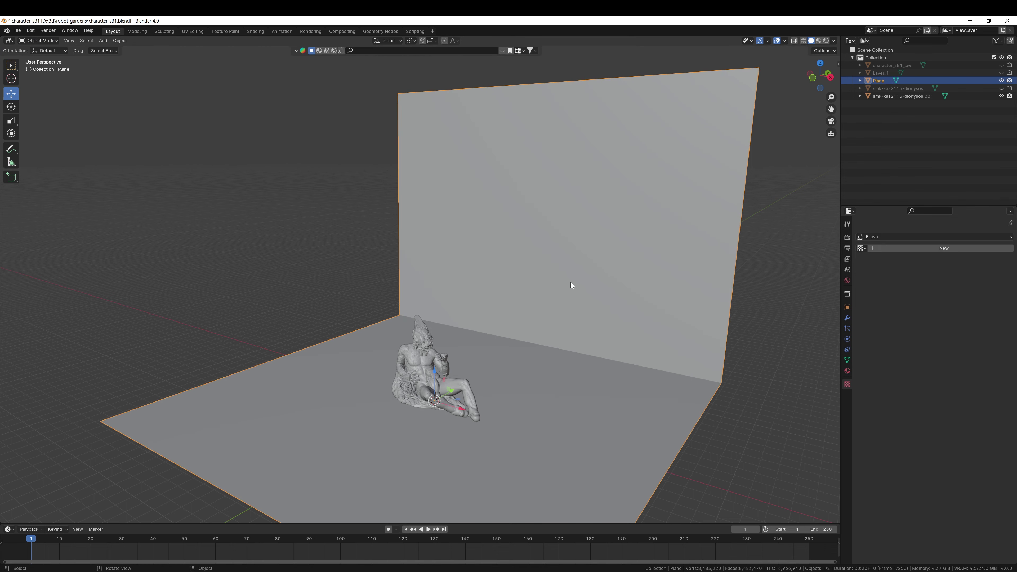
- Round the backdrop's floor-to-wall crease with an applied Bevel modifier of 0.2 m and 100 segments, and shade the backdrop smooth
{"action": "left_click", "coordinate": [847, 317]}
{"action": "left_click", "coordinate": [918, 238]}
{"action": "mouse_move", "coordinate": [906, 236]}
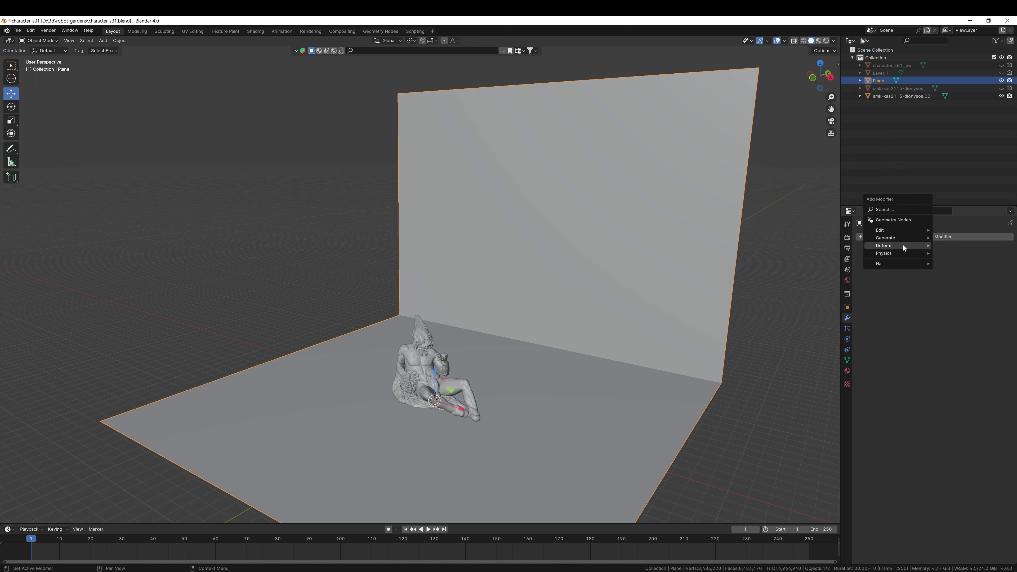
{"action": "left_click", "coordinate": [950, 245]}
{"action": "left_click_drag", "start_coordinate": [949, 279], "coordinate": [997, 287]}
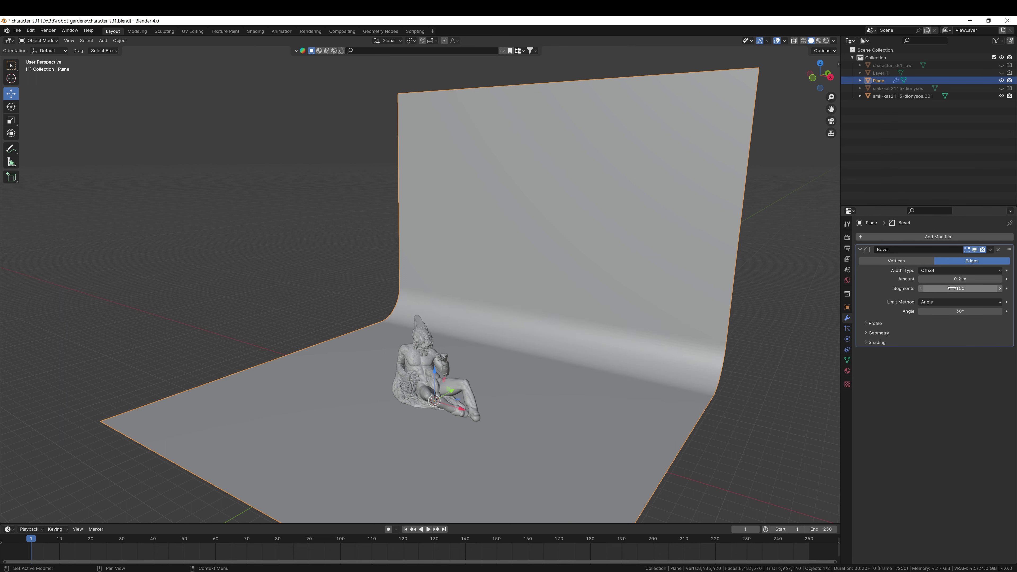
{"action": "left_click", "coordinate": [990, 249]}
{"action": "left_click", "coordinate": [956, 257]}
{"action": "right_click", "coordinate": [616, 337]}
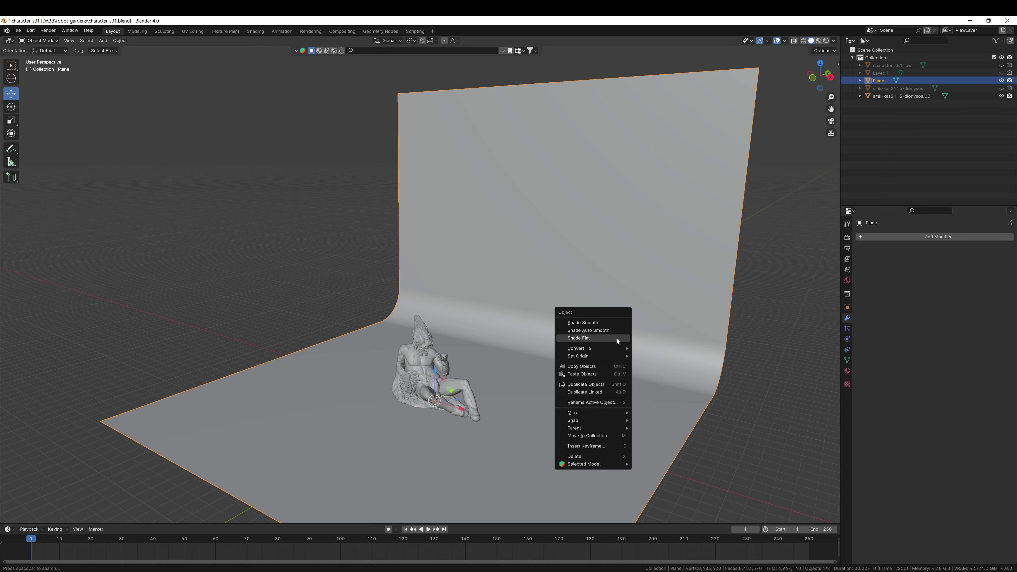
{"action": "left_click", "coordinate": [592, 322]}
- Raise the statue about 0.15 m along Z so its base sits on the backdrop floor, and deselect it
{"action": "middle_click_drag", "start_coordinate": [517, 353], "coordinate": [562, 361]}
{"action": "scroll", "coordinate": [552, 362], "scroll_direction": "up", "scroll_amount": 2}
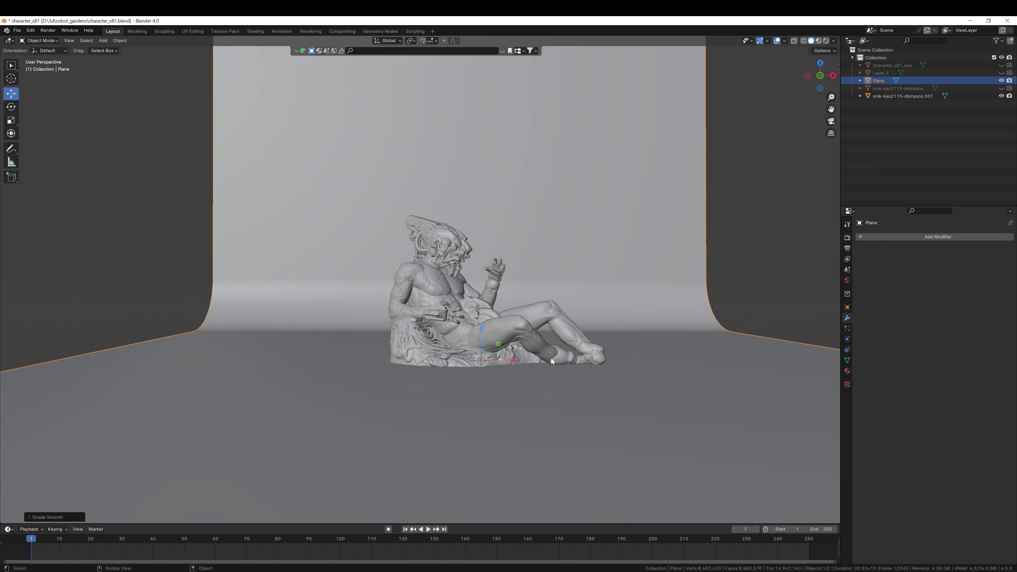
{"action": "left_click", "coordinate": [478, 327]}
{"action": "left_click_drag", "start_coordinate": [478, 314], "coordinate": [478, 311]}
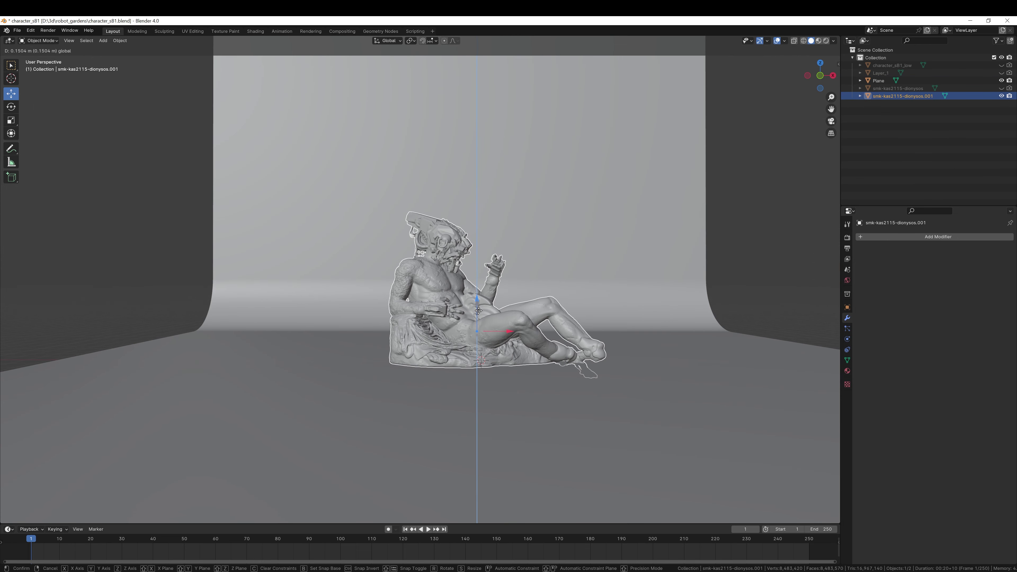
{"action": "scroll", "coordinate": [609, 290], "scroll_direction": "down", "scroll_amount": 2}
{"action": "left_click", "coordinate": [756, 264]}
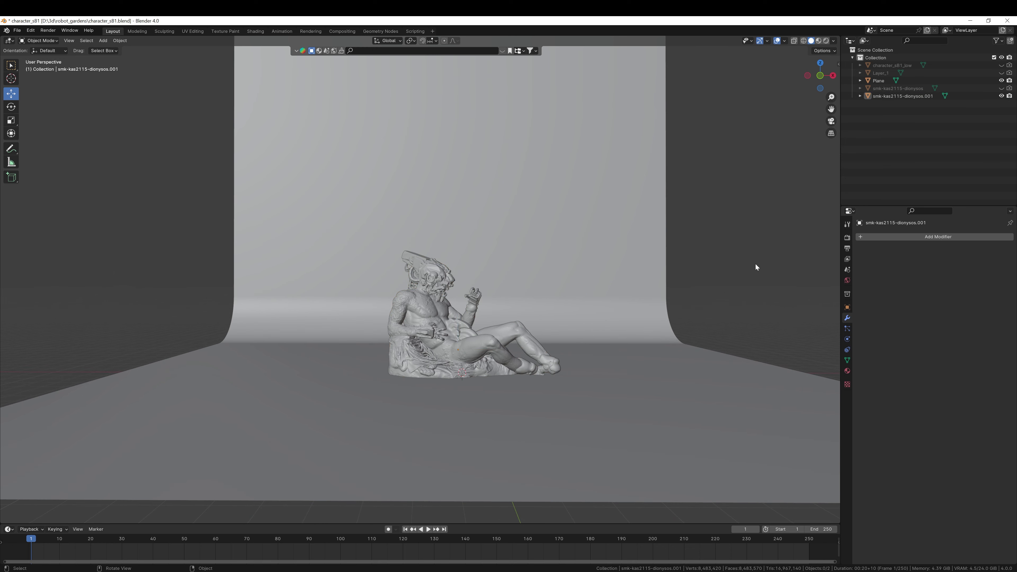
- Add a camera and move it in front of the statue to about Y -9.49 m and Z 2.95 m
{"action": "key", "text": "shift+a"}
{"action": "mouse_move", "coordinate": [755, 264]}
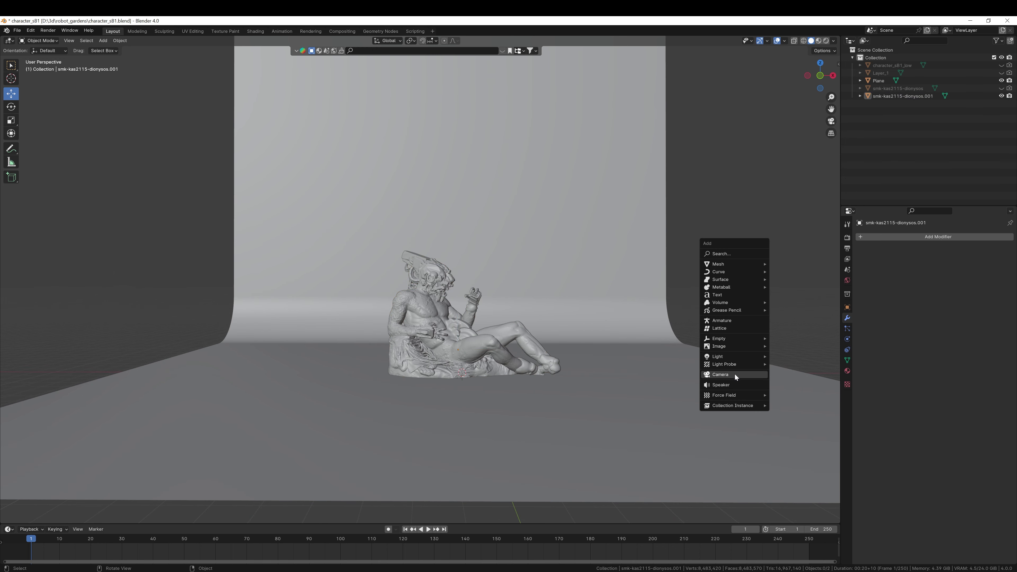
{"action": "left_click", "coordinate": [735, 375]}
{"action": "middle_click_drag", "start_coordinate": [735, 374], "coordinate": [466, 354]}
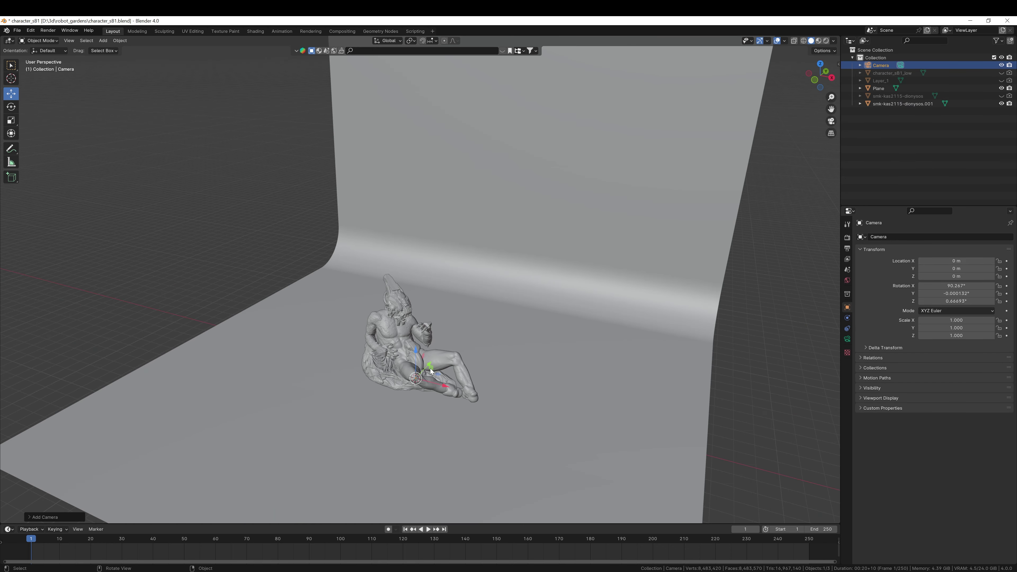
{"action": "left_click_drag", "start_coordinate": [427, 367], "coordinate": [325, 395]}
{"action": "middle_click_drag", "start_coordinate": [365, 418], "coordinate": [247, 379]}
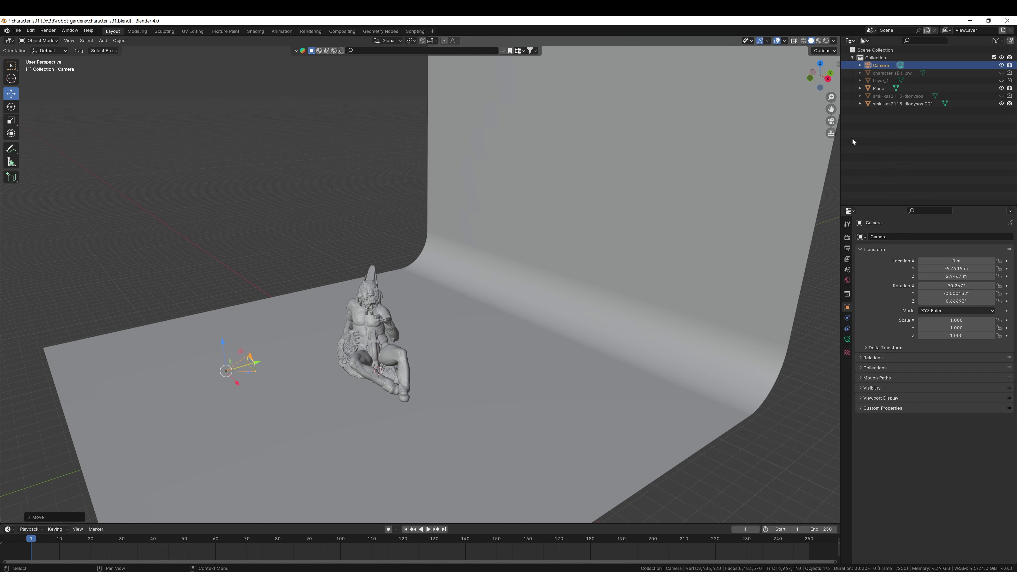
- Look through the camera and, with it temporarily locked to the view, pull it back to about Y -21.96 m to frame the whole statue
{"action": "left_click", "coordinate": [832, 120]}
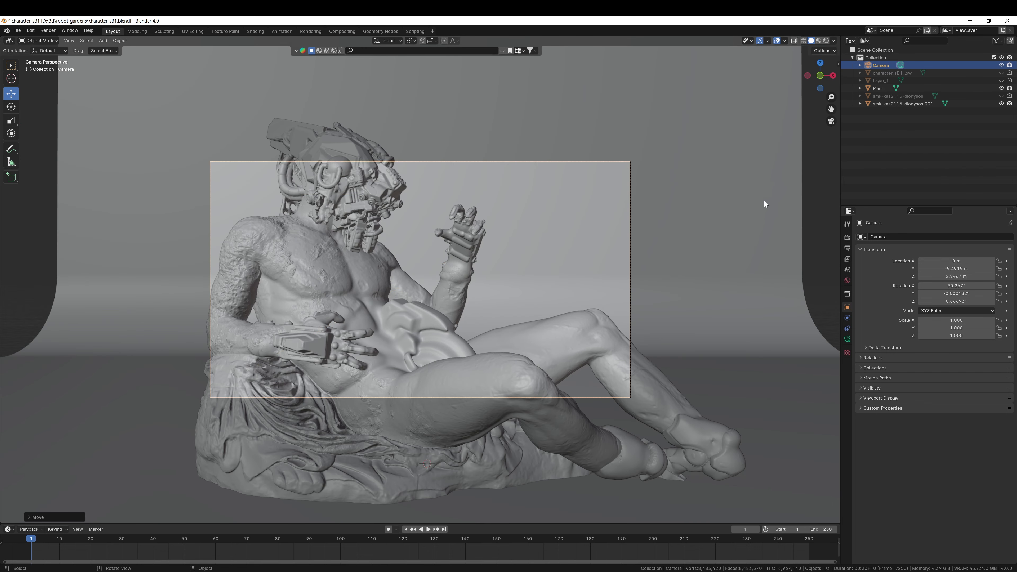
{"action": "key", "text": "n"}
{"action": "left_click", "coordinate": [836, 101]}
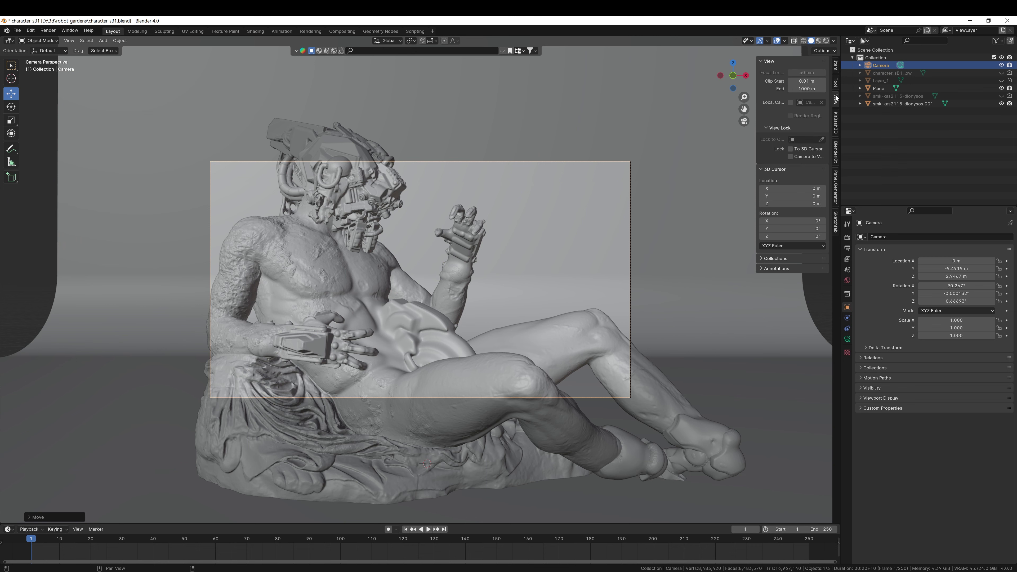
{"action": "left_click", "coordinate": [790, 156]}
{"action": "middle_click_drag", "start_coordinate": [471, 266], "coordinate": [484, 364], "text": "ctrl"}
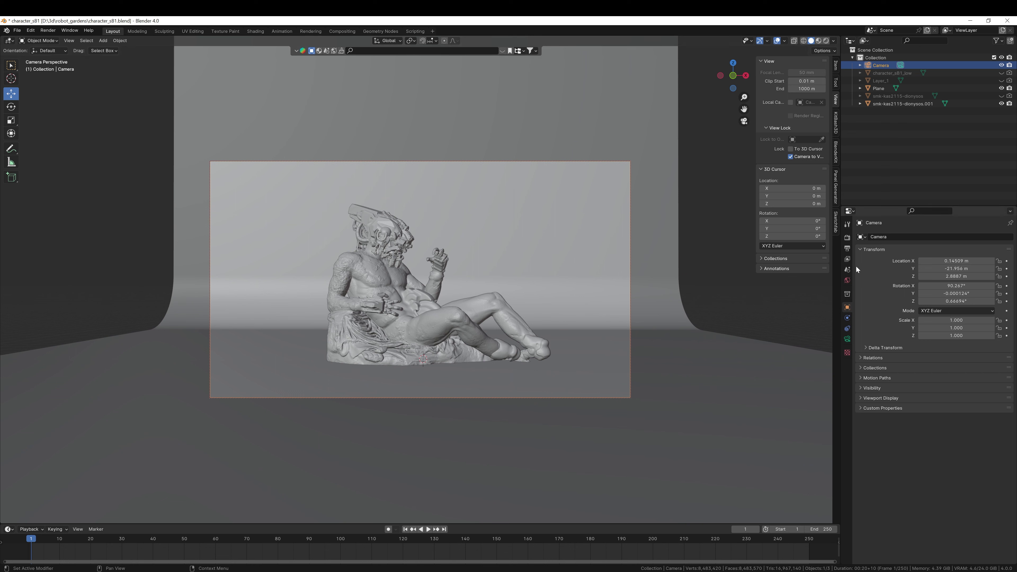
{"action": "left_click", "coordinate": [790, 157]}
{"action": "scroll", "coordinate": [442, 330], "scroll_direction": "up", "scroll_amount": 1}
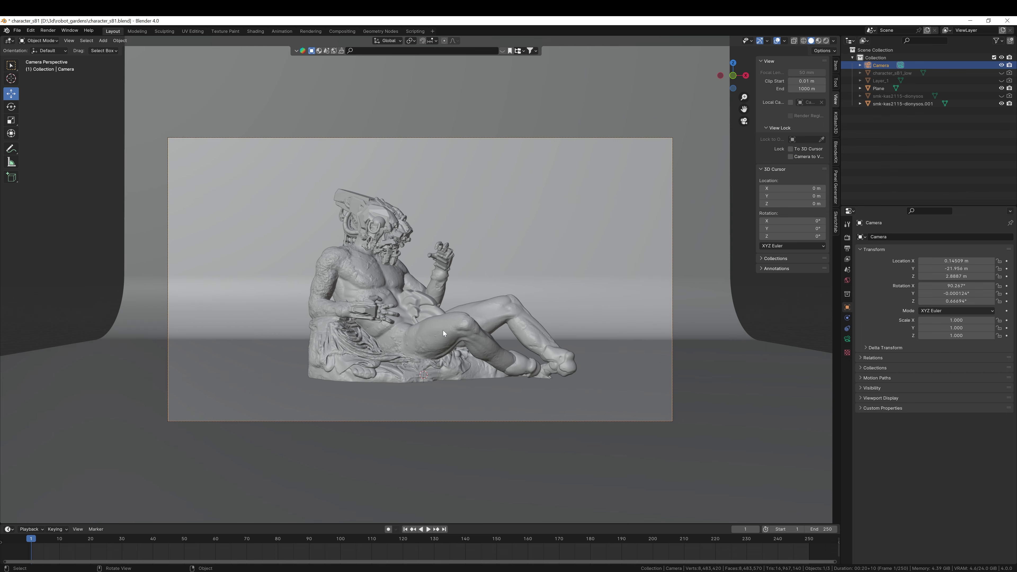
- Switch the render engine to Cycles and set the render max samples to 512
{"action": "left_click", "coordinate": [848, 238]}
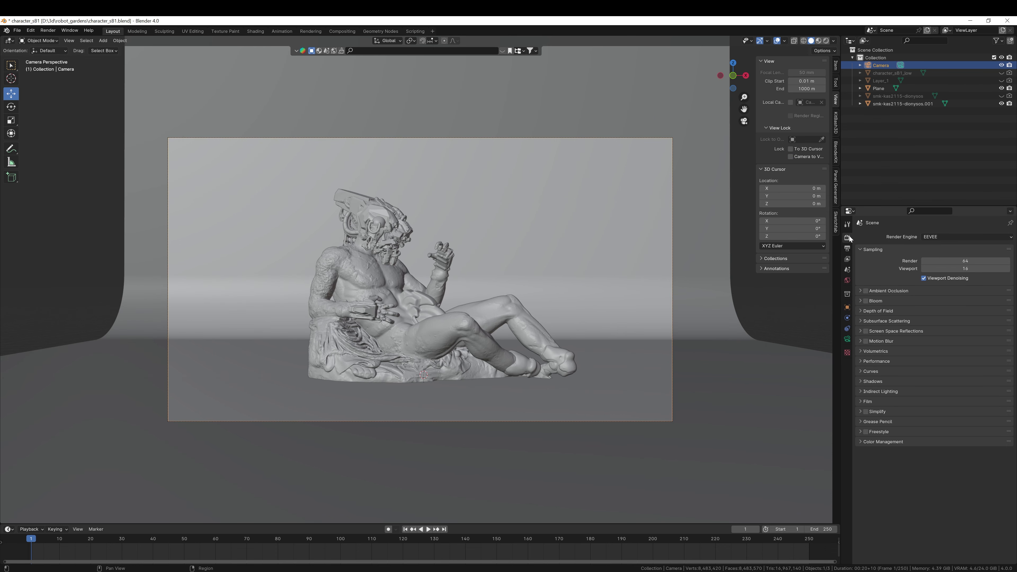
{"action": "left_click", "coordinate": [950, 236]}
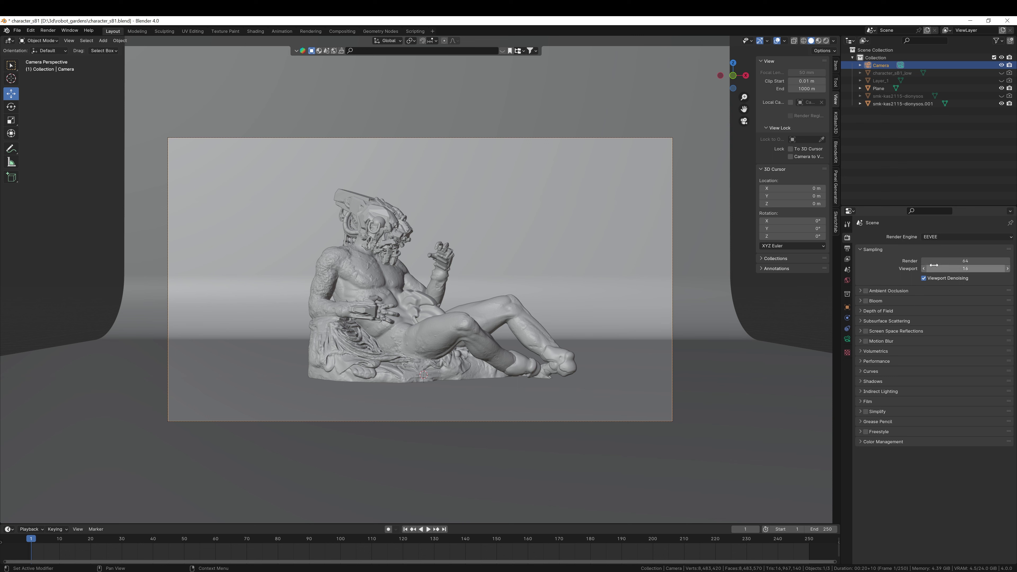
{"action": "left_click", "coordinate": [934, 262]}
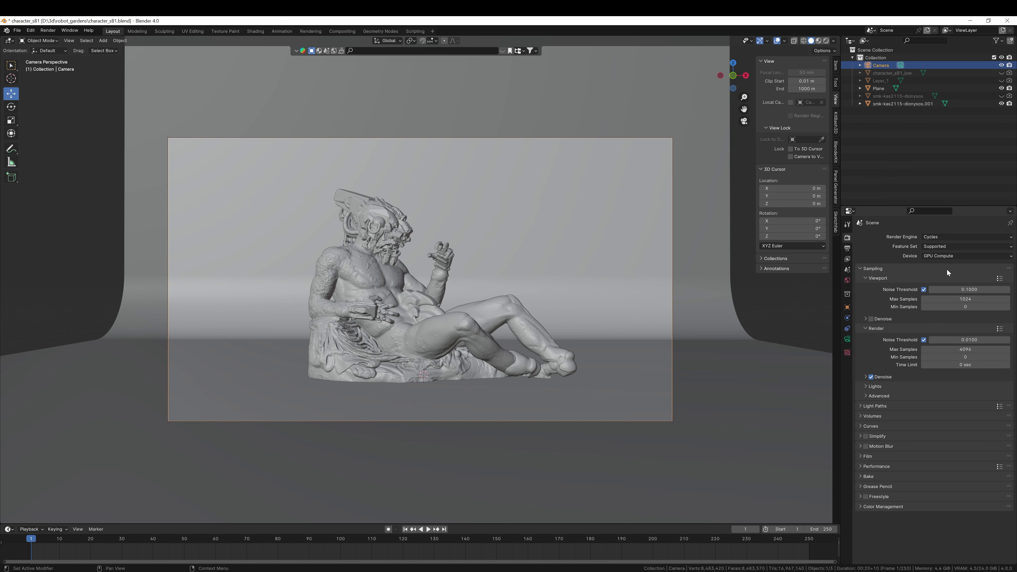
{"action": "left_click", "coordinate": [963, 351]}
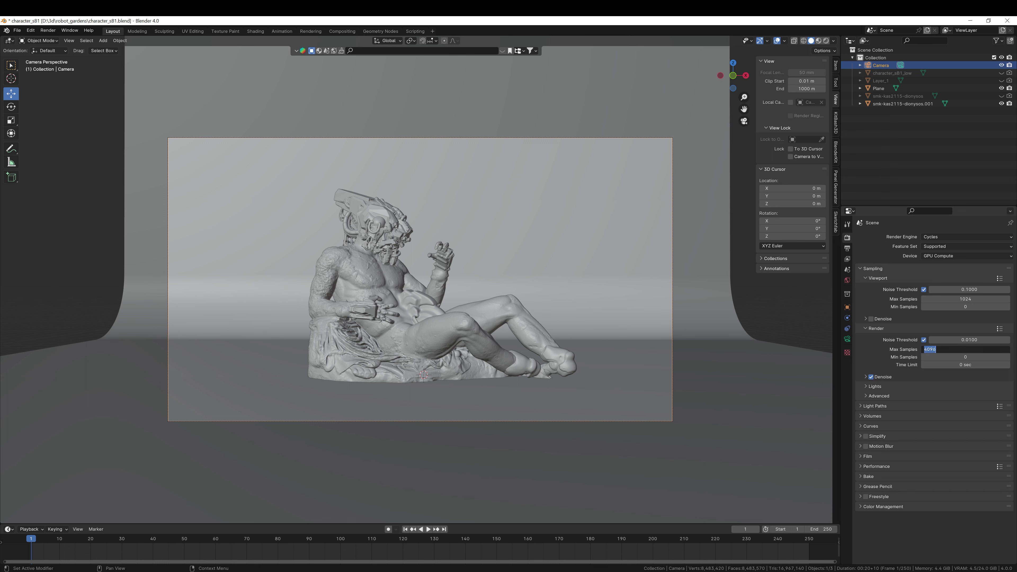
{"action": "type", "text": "512"}
{"action": "key", "text": "Return"}
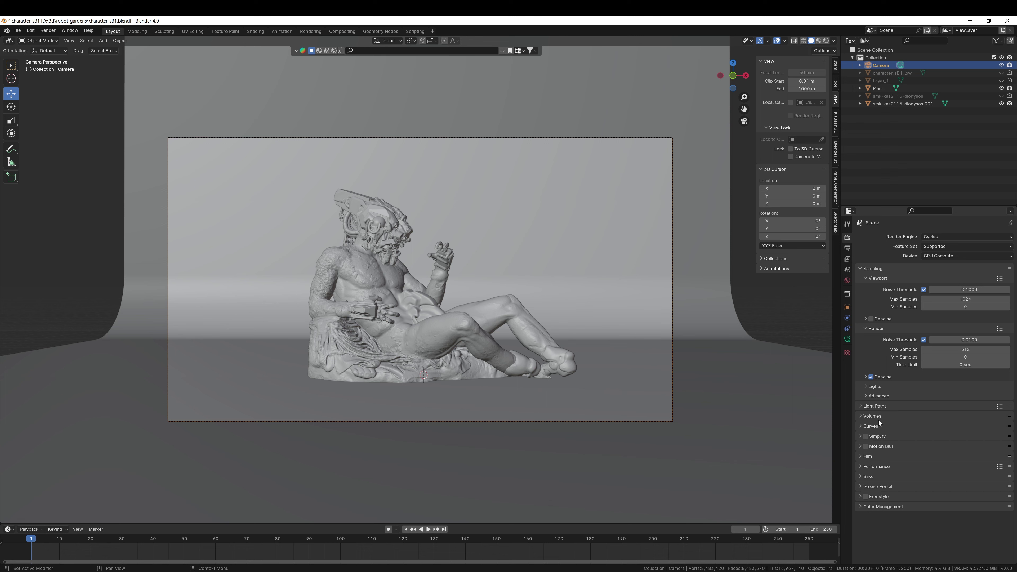
- Set the output resolution's Y value to 1920 px for a square frame
{"action": "left_click", "coordinate": [847, 248]}
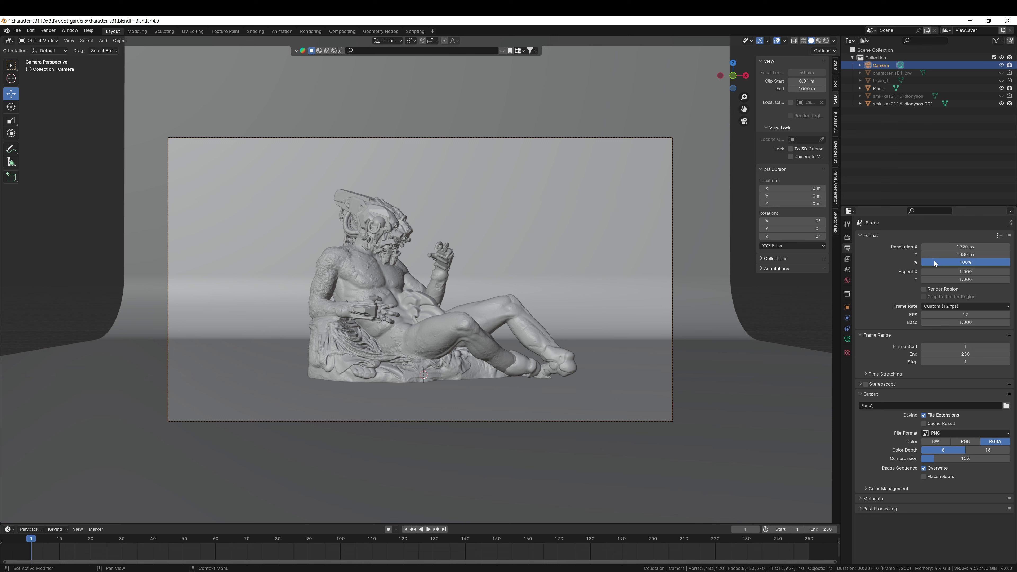
{"action": "left_click", "coordinate": [963, 254]}
{"action": "type", "text": "1920"}
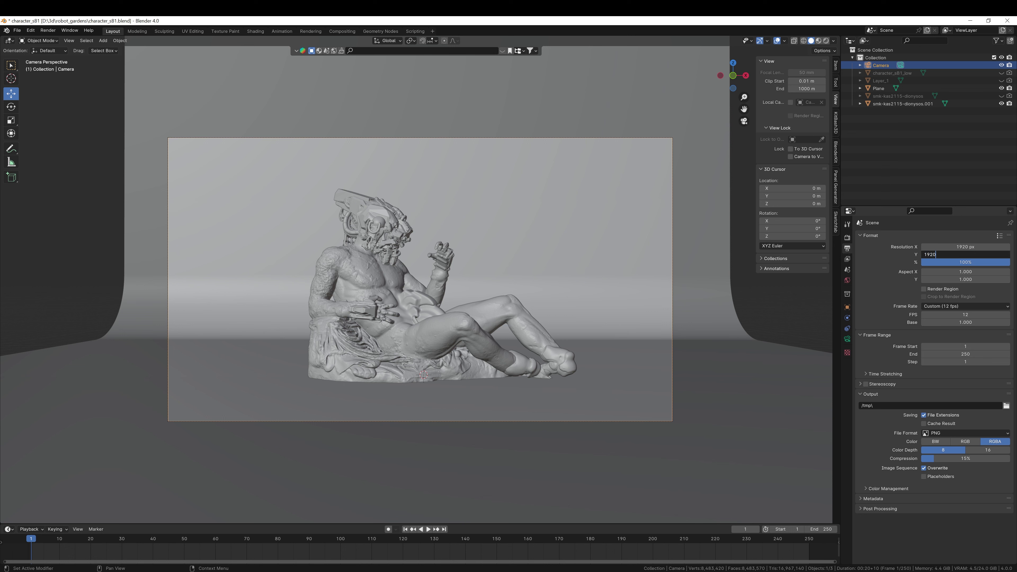
{"action": "key", "text": "Return"}
{"action": "scroll", "coordinate": [480, 366], "scroll_direction": "down", "scroll_amount": 2}
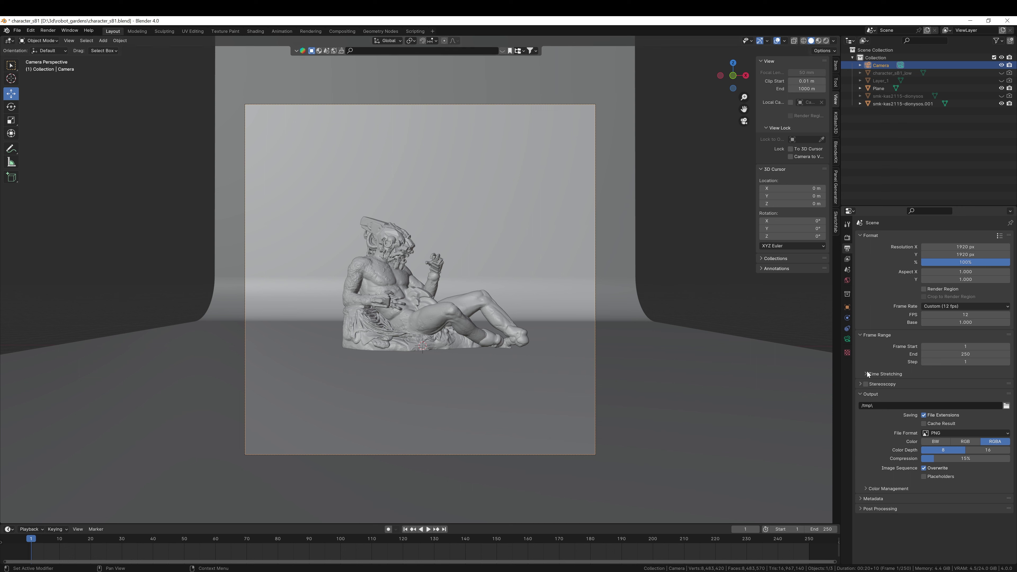
- Darken the world background color to pure black
{"action": "left_click", "coordinate": [846, 279]}
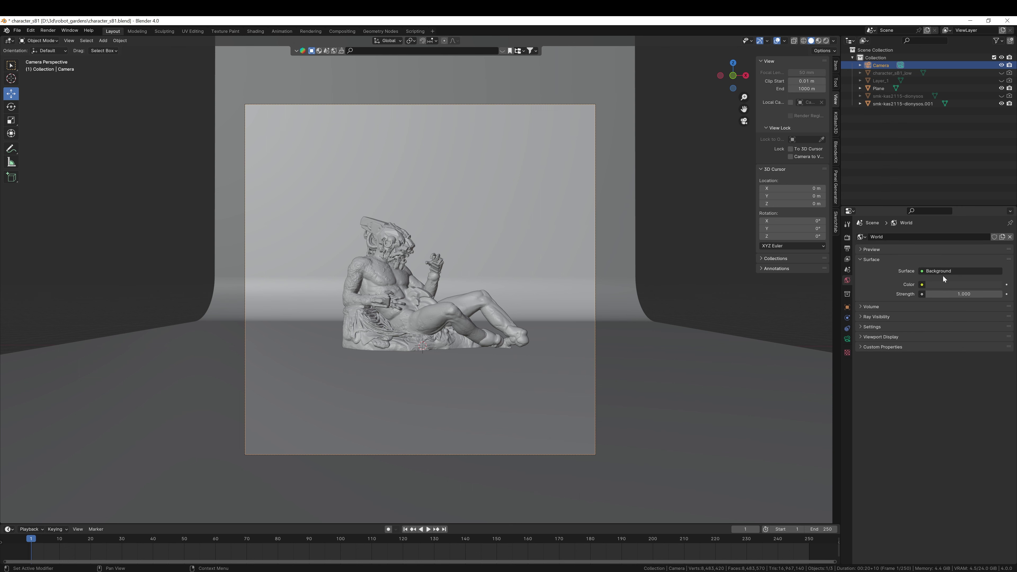
{"action": "left_click", "coordinate": [965, 285]}
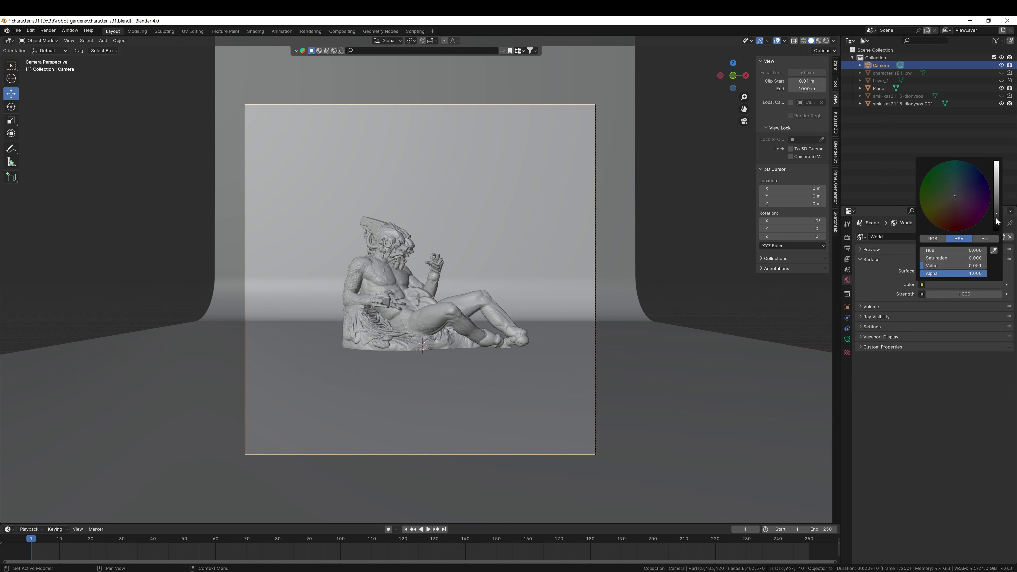
{"action": "left_click_drag", "start_coordinate": [996, 219], "coordinate": [996, 232]}
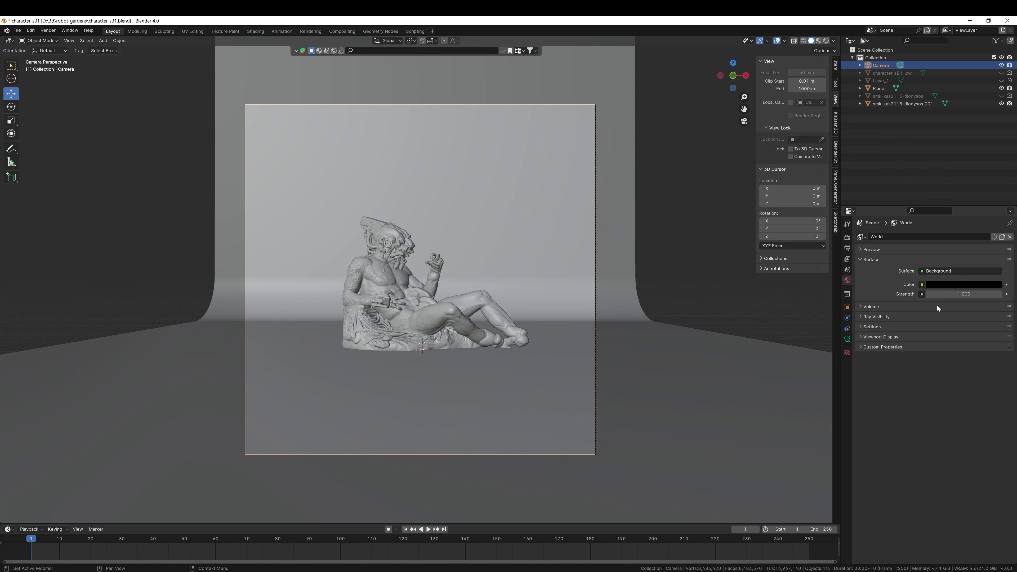
- Add a Sun light and move it above the reclining statue's feet, clear of the figure
{"action": "left_click", "coordinate": [526, 315]}
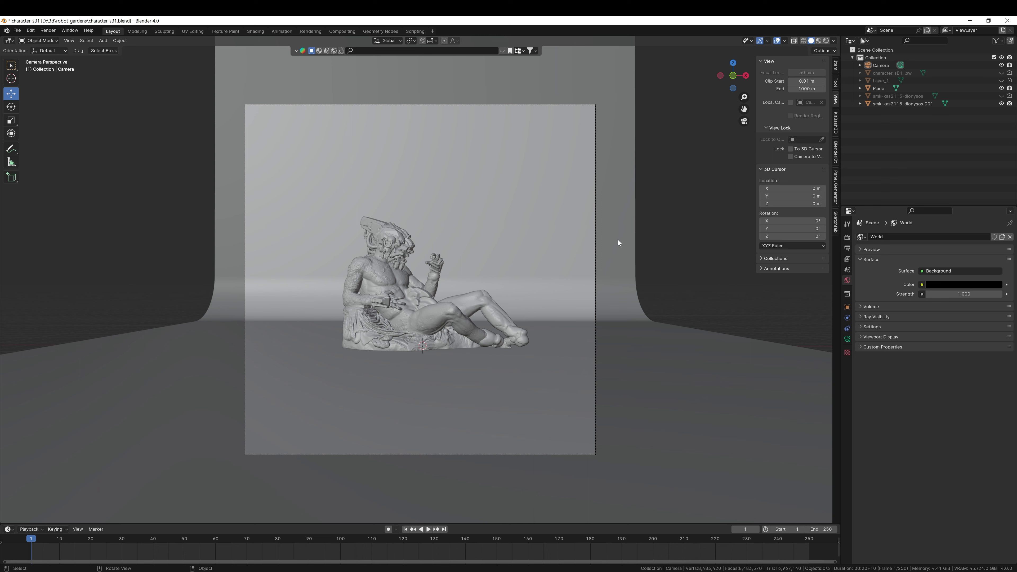
{"action": "key", "text": "shift+a"}
{"action": "mouse_move", "coordinate": [496, 218]}
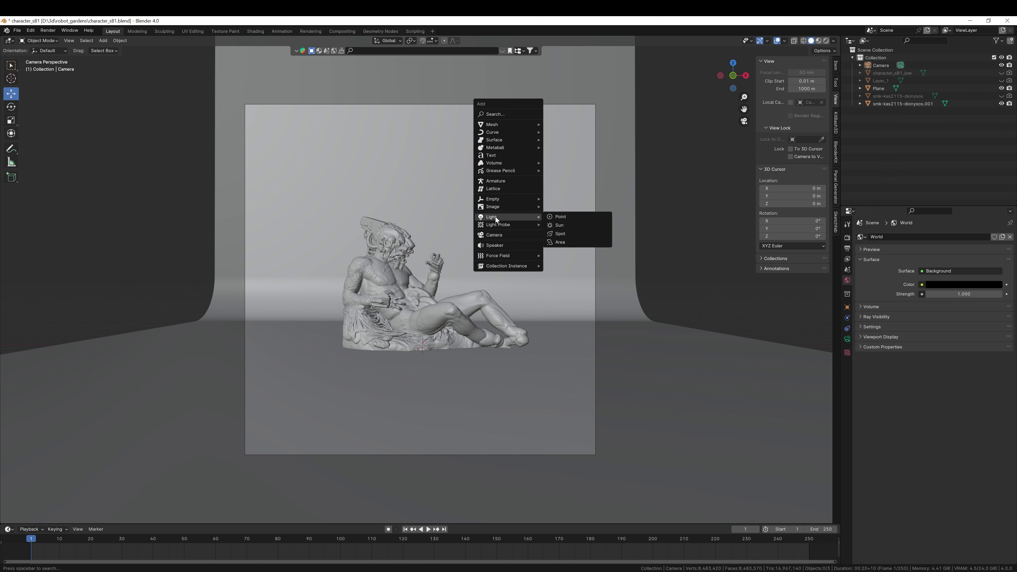
{"action": "left_click", "coordinate": [573, 227]}
{"action": "left_click_drag", "start_coordinate": [439, 335], "coordinate": [543, 170]}
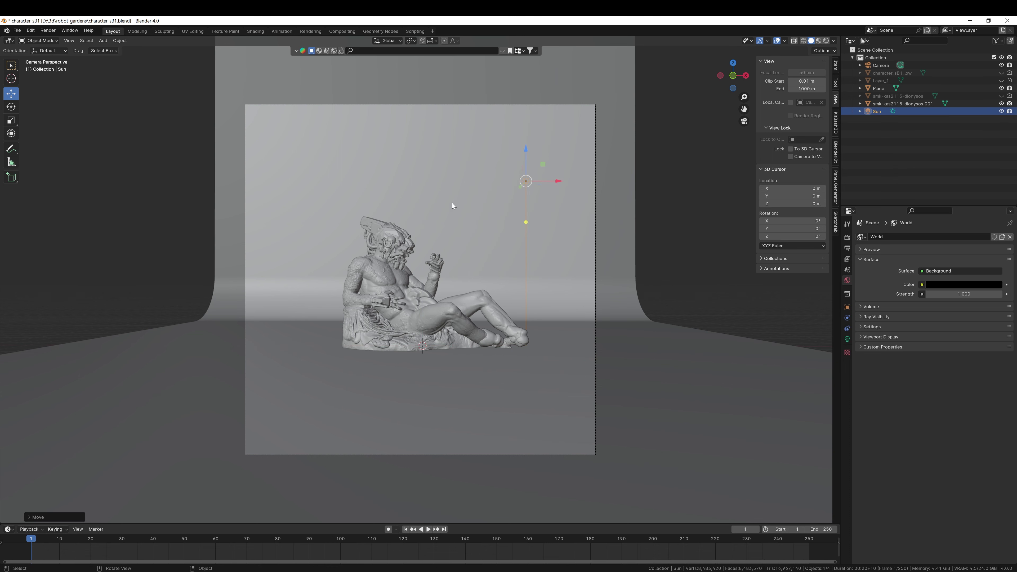
- Set the sun light's strength to 10 and its angle to 10°
{"action": "left_click", "coordinate": [847, 339]}
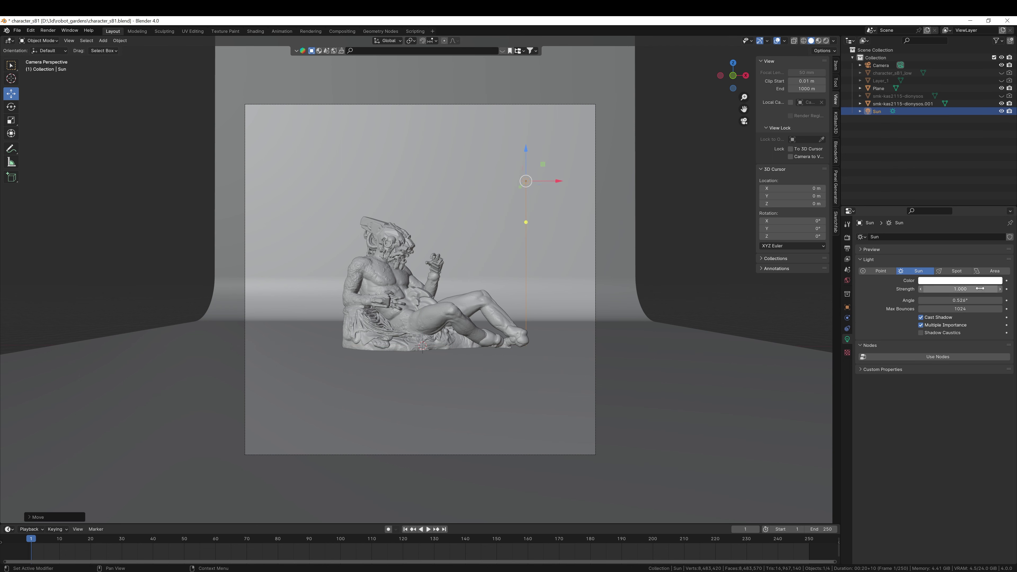
{"action": "left_click", "coordinate": [960, 289]}
{"action": "type", "text": "10"}
{"action": "key", "text": "Tab"}
{"action": "type", "text": "1"}
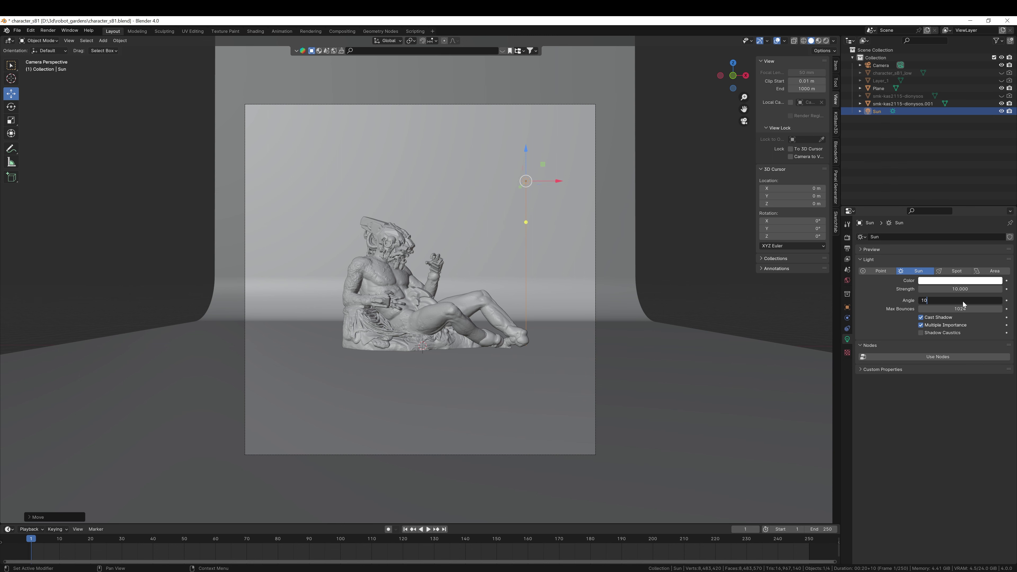
{"action": "type", "text": "0"}
{"action": "key", "text": "Return"}
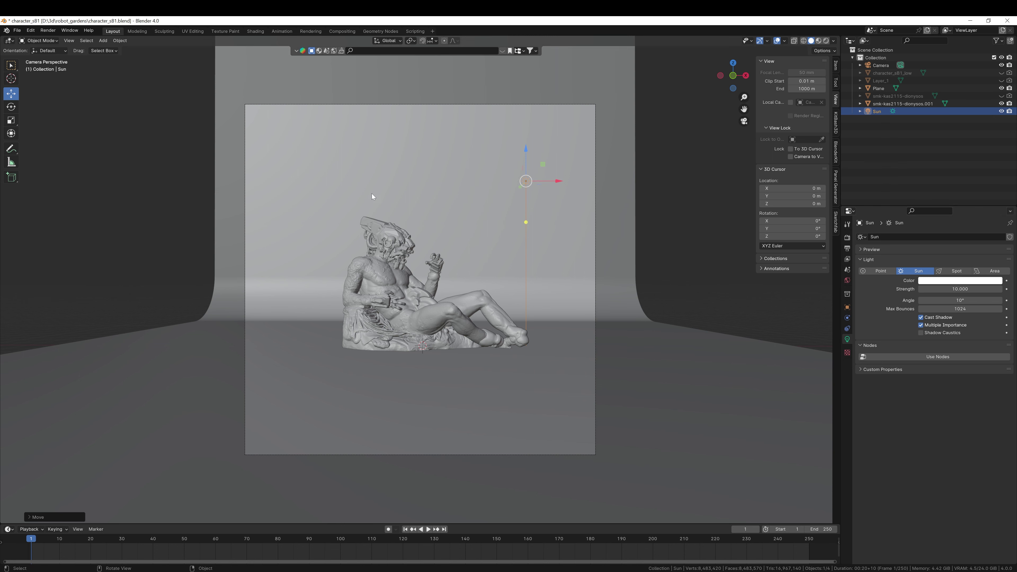
- Show the viewport in rendered shading and rotate the sun so it shines steeply down onto the statue, checking it through the camera
{"action": "left_click_drag", "start_coordinate": [526, 222], "coordinate": [483, 219]}
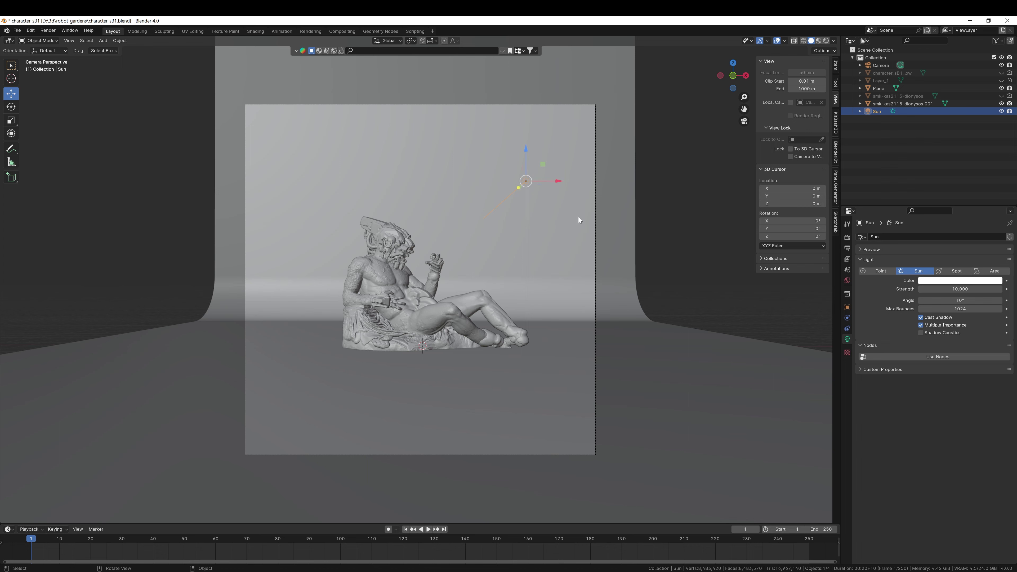
{"action": "left_click", "coordinate": [826, 41]}
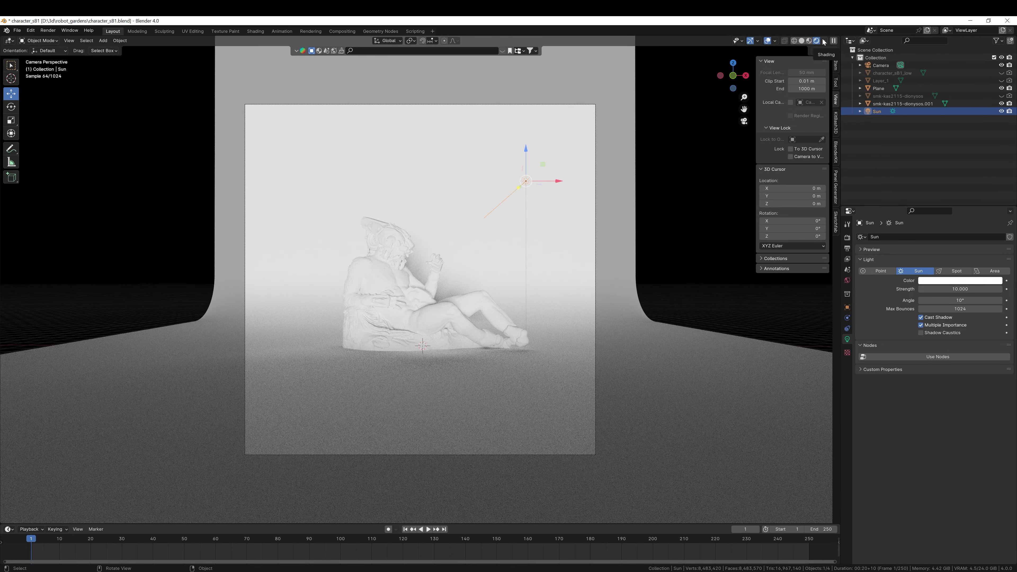
{"action": "middle_click_drag", "start_coordinate": [485, 306], "coordinate": [412, 272]}
{"action": "key", "text": "shift+space"}
{"action": "key", "text": "r"}
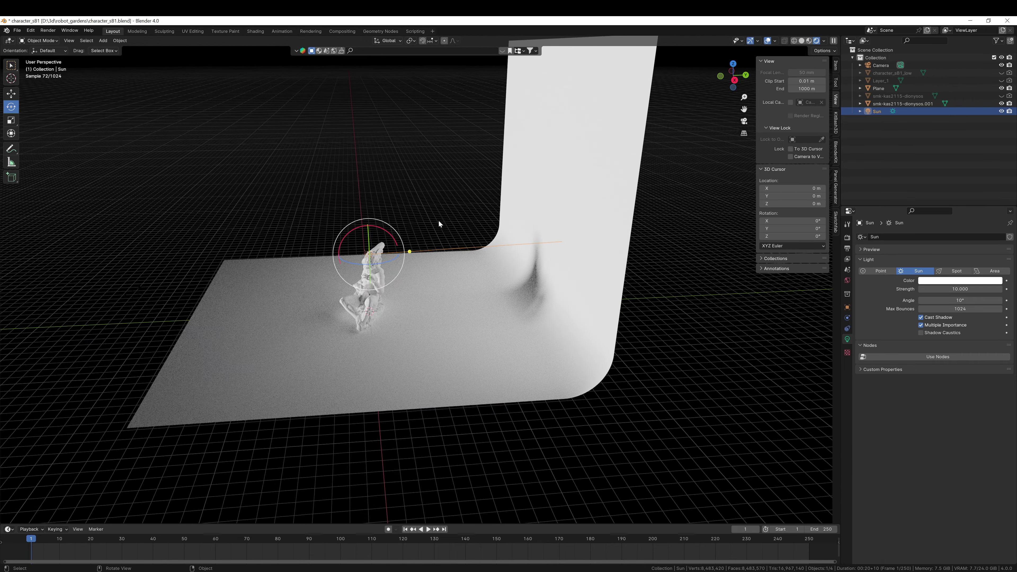
{"action": "left_click_drag", "start_coordinate": [391, 236], "coordinate": [410, 256]}
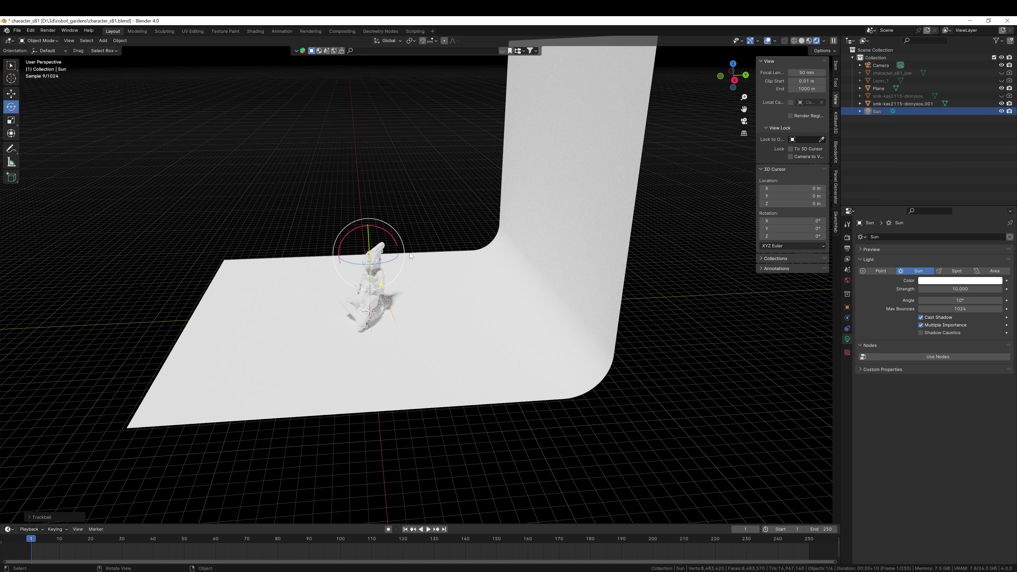
{"action": "left_click", "coordinate": [745, 124]}
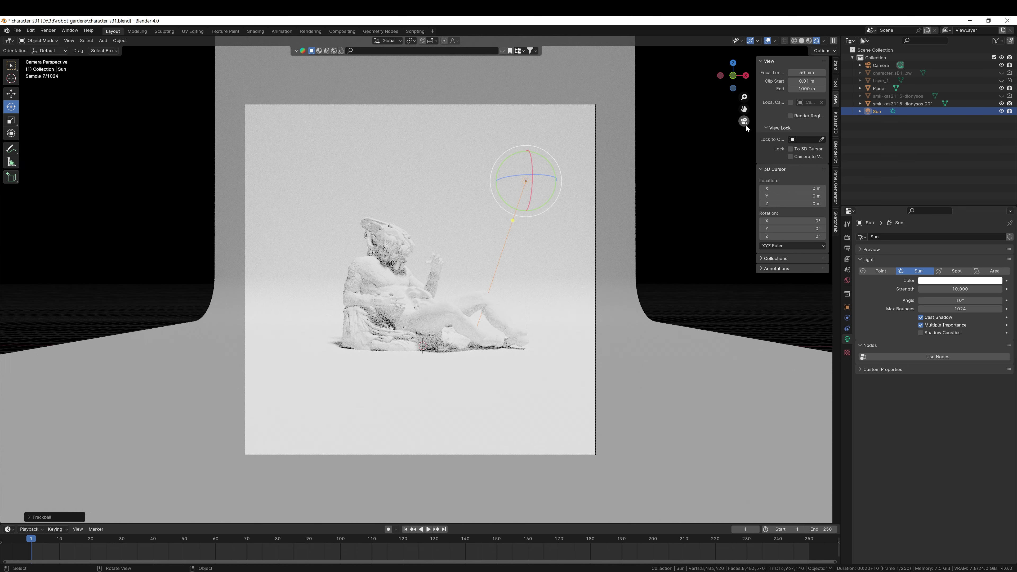
{"action": "left_click", "coordinate": [686, 245]}
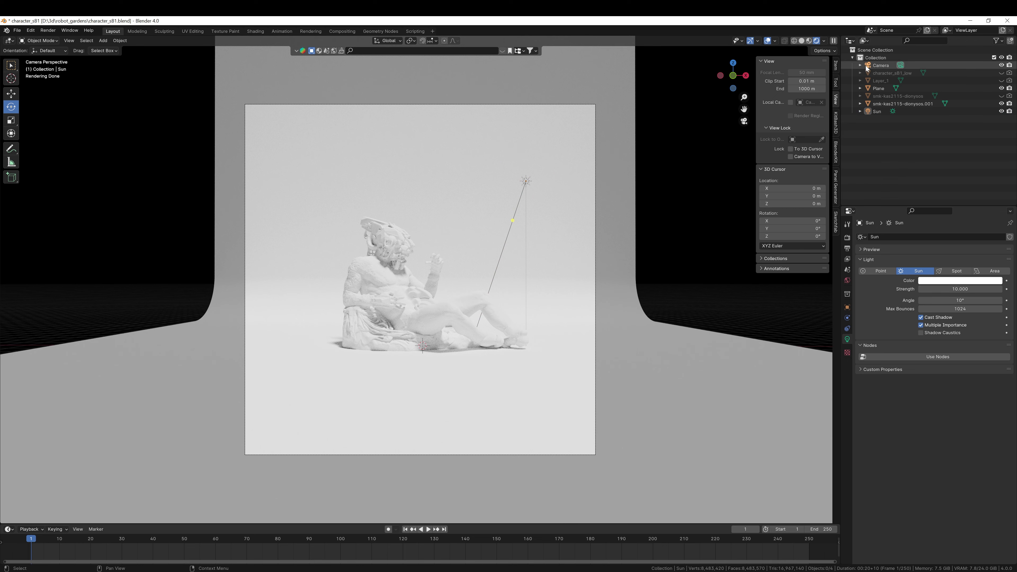
- Scale up the curved backdrop plane so it extends further beyond both sides of the camera frame
{"action": "left_click", "coordinate": [875, 66]}
{"action": "left_click", "coordinate": [599, 439]}
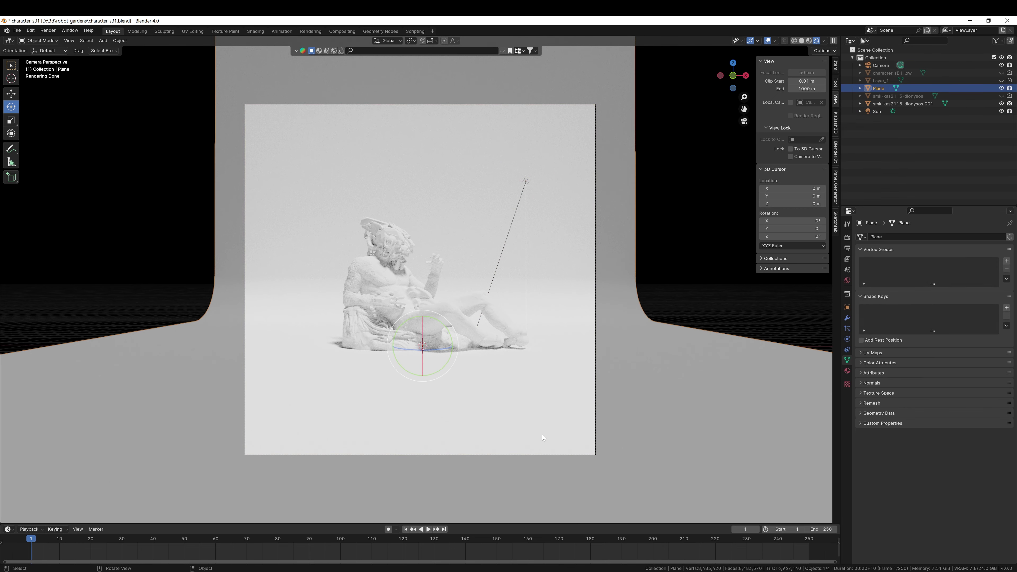
{"action": "key", "text": "s"}
{"action": "left_click", "coordinate": [751, 430]}
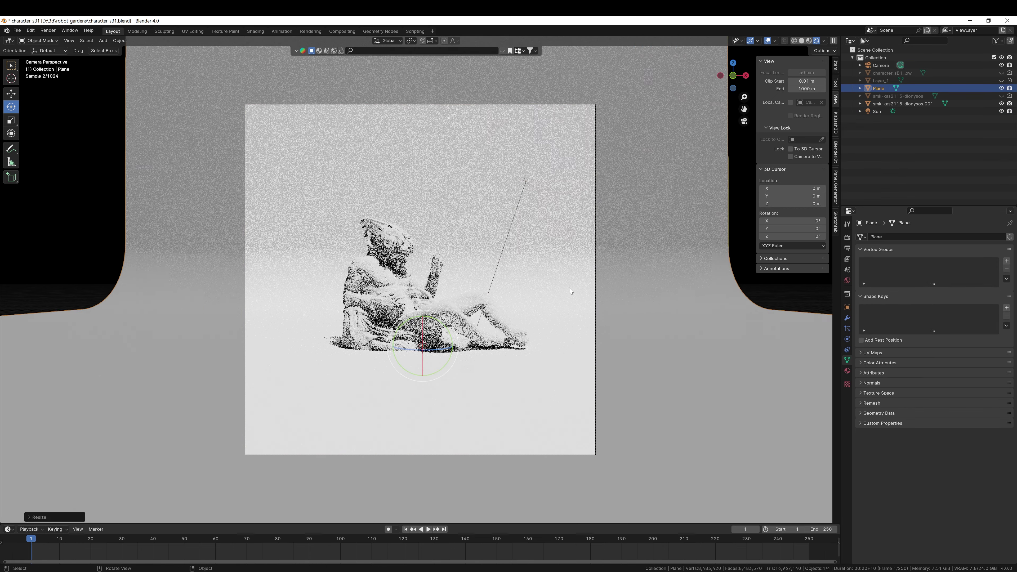
- Lock the camera to the view, reframe it closer to the statue and set its focal length to 35 mm
{"action": "left_click", "coordinate": [879, 65]}
{"action": "left_click", "coordinate": [791, 157]}
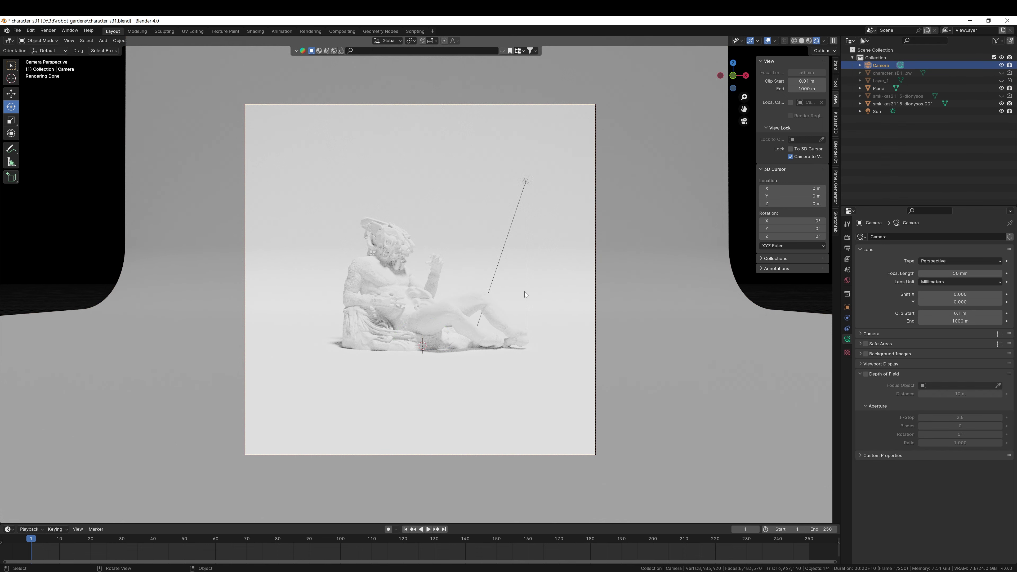
{"action": "mouse_move", "coordinate": [524, 292]}
{"action": "middle_mouse_down", "text": "ctrl"}
{"action": "mouse_move", "coordinate": [514, 309]}
{"action": "mouse_move", "coordinate": [526, 338]}
{"action": "mouse_move", "coordinate": [519, 275]}
{"action": "middle_mouse_up", "text": "ctrl"}
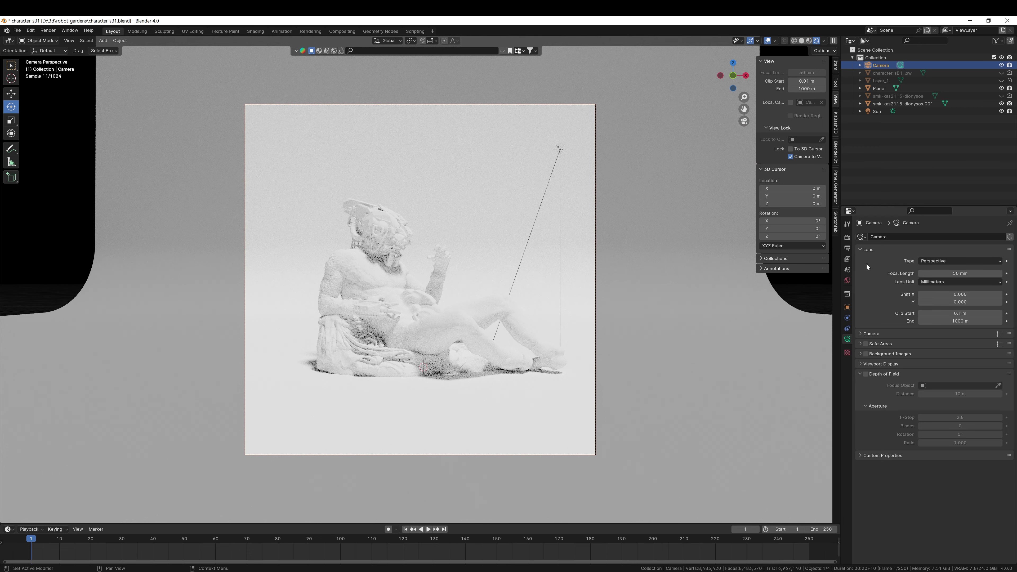
{"action": "left_click_drag", "start_coordinate": [959, 273], "coordinate": [926, 273]}
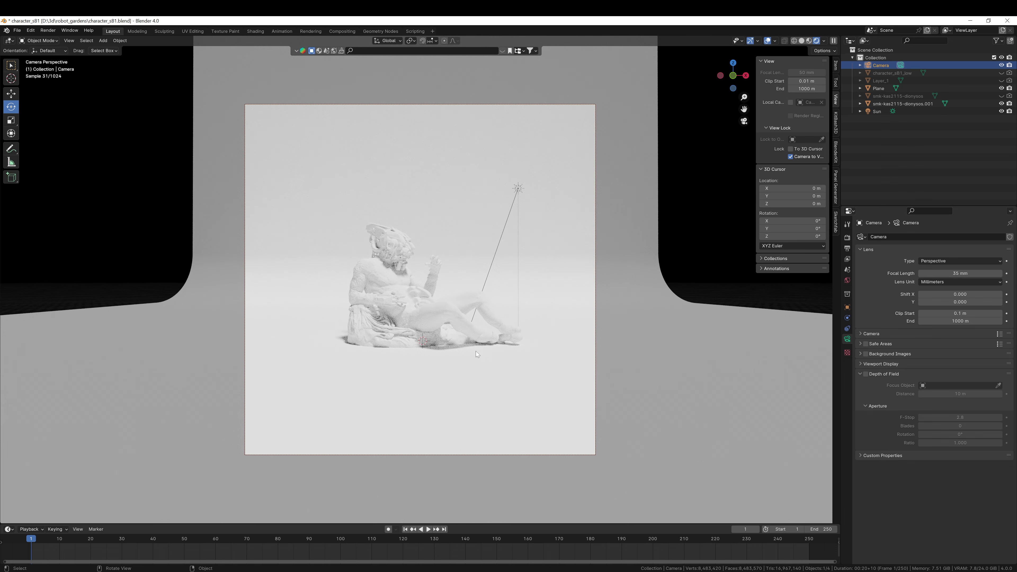
- Raise the statue slightly off the backdrop floor along the Z axis
{"action": "left_click", "coordinate": [426, 319]}
{"action": "key", "text": "shift+space"}
{"action": "key", "text": "g"}
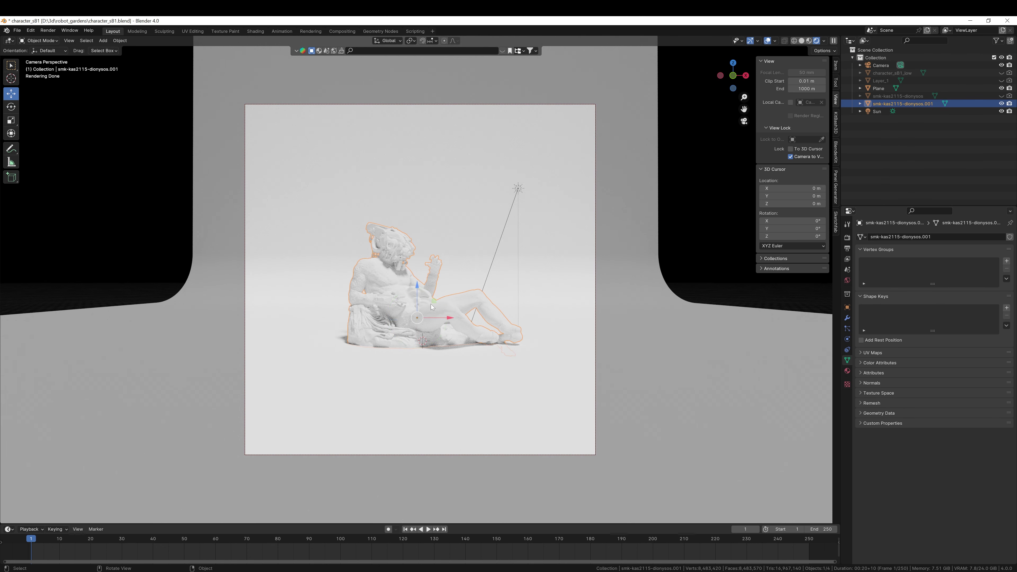
{"action": "left_click_drag", "start_coordinate": [416, 292], "coordinate": [418, 275]}
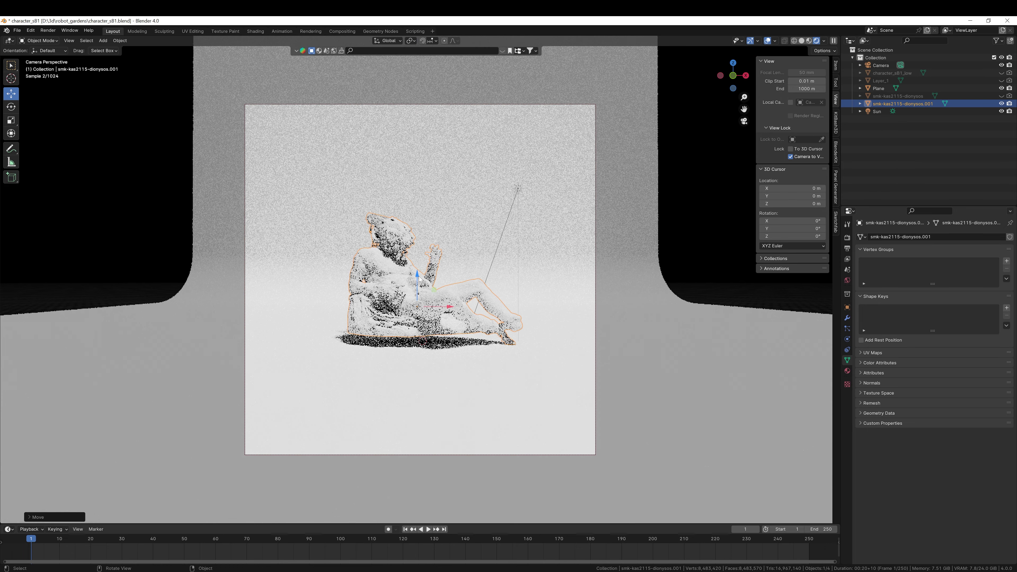
{"action": "left_click", "coordinate": [664, 244]}
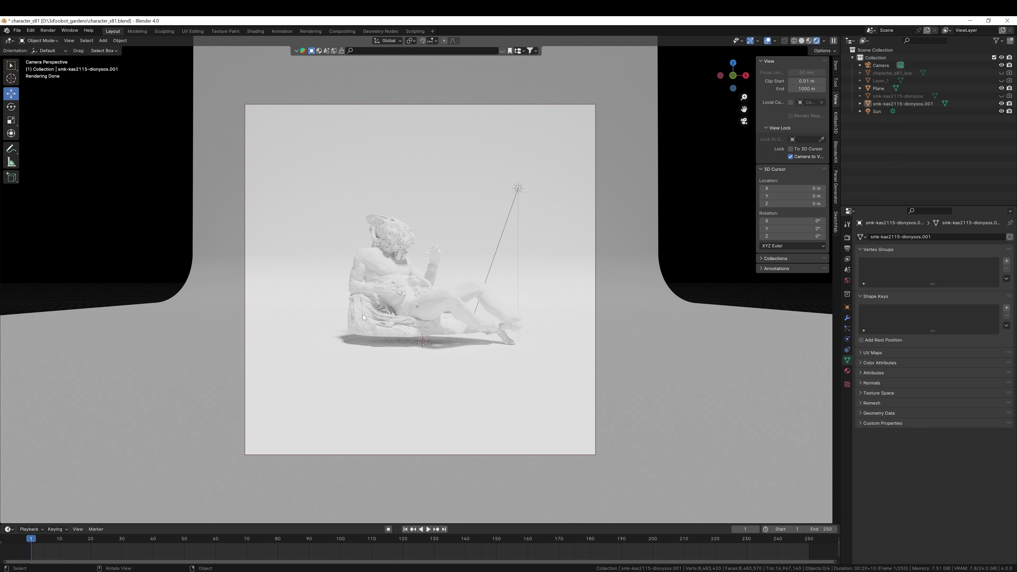
- Lift the statue about 2.65 m further along the Z axis so it floats above its shadow
{"action": "left_click", "coordinate": [418, 317]}
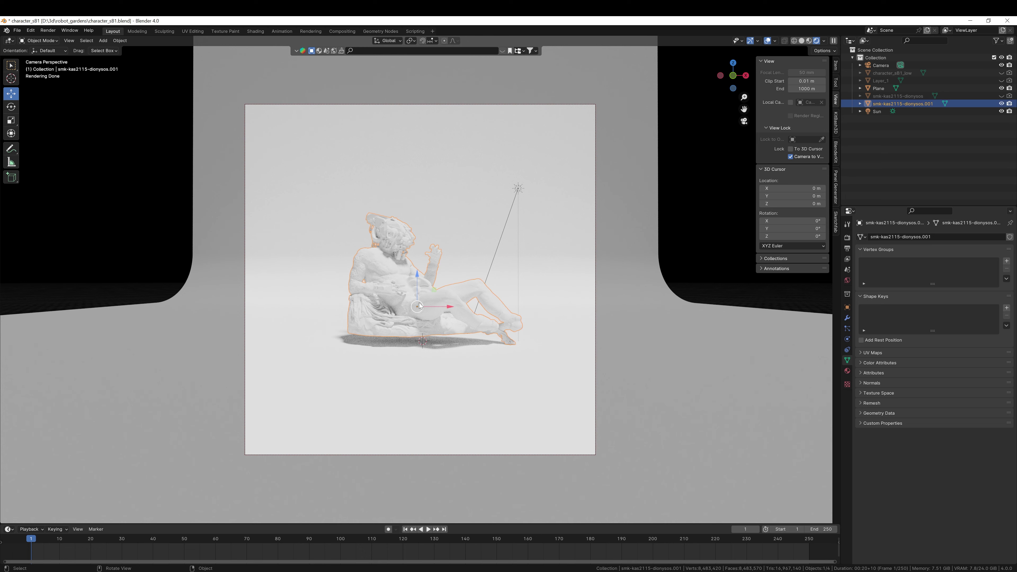
{"action": "key", "text": "g"}
{"action": "key", "text": "z"}
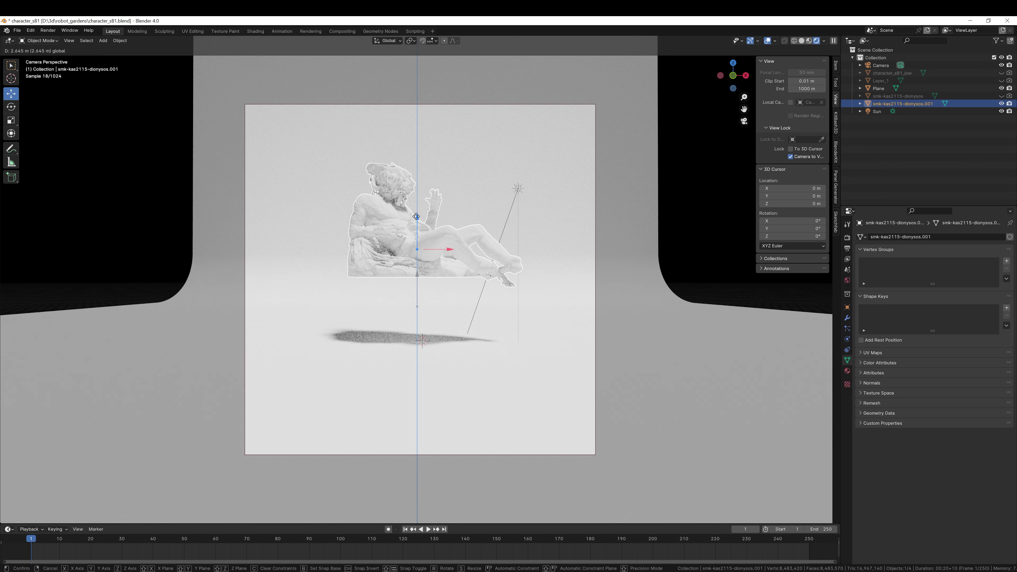
{"action": "left_click", "coordinate": [416, 216]}
{"action": "left_click", "coordinate": [717, 212]}
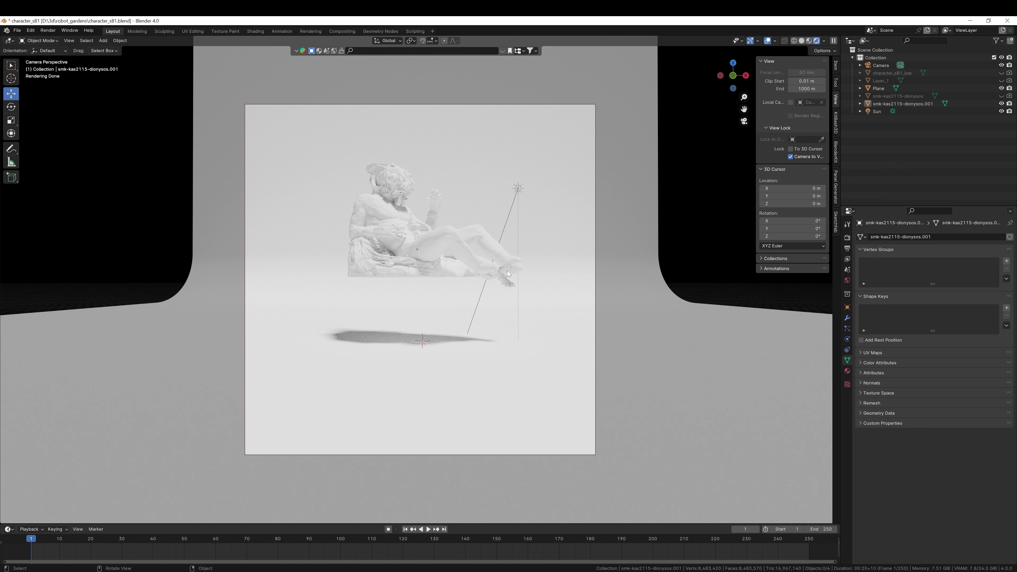
- Give the backdrop plane a new material and brighten its base color to white
{"action": "left_click", "coordinate": [448, 246]}
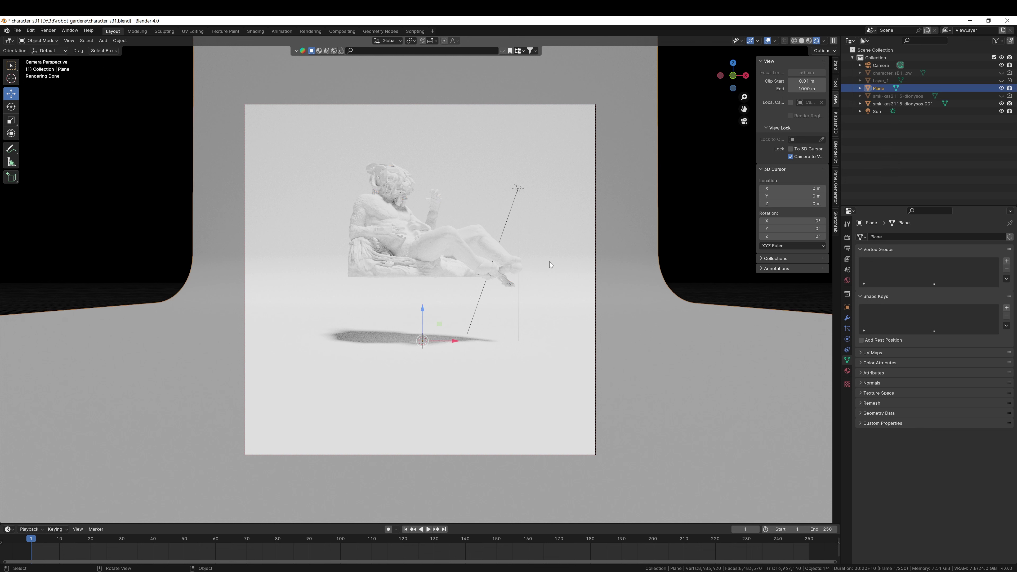
{"action": "left_click", "coordinate": [847, 371]}
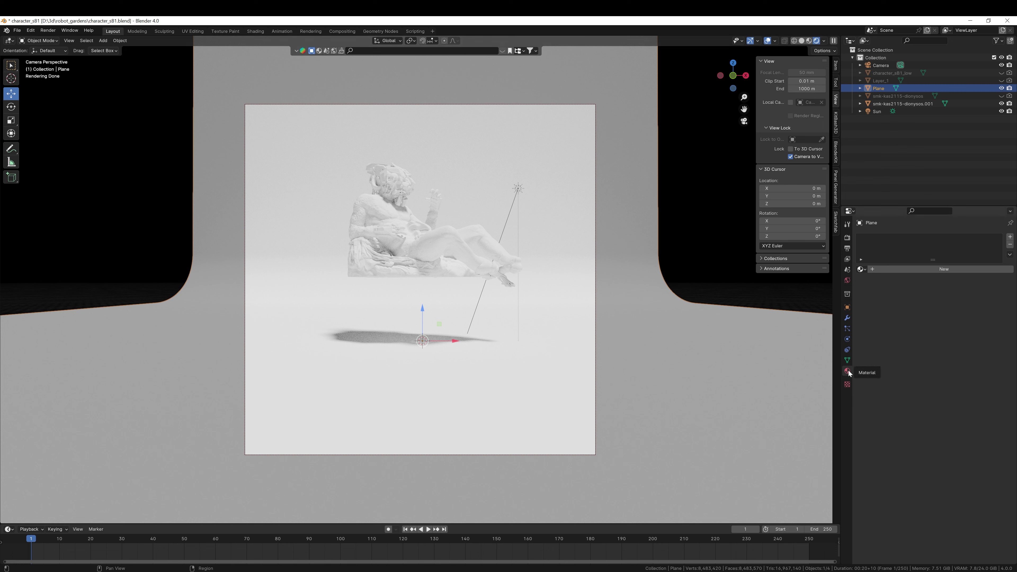
{"action": "left_click", "coordinate": [911, 270]}
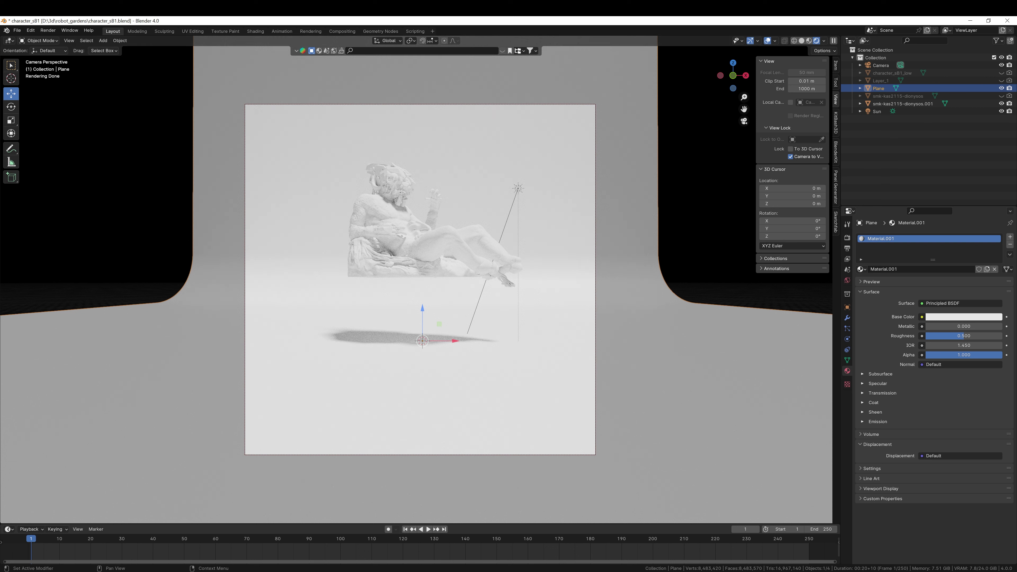
{"action": "left_click", "coordinate": [954, 317]}
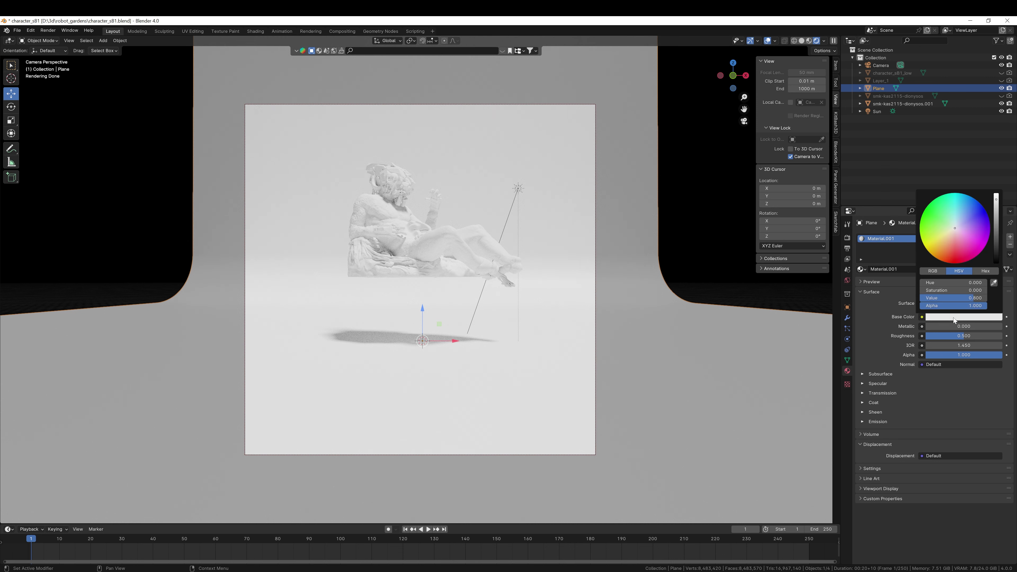
{"action": "left_click", "coordinate": [997, 199]}
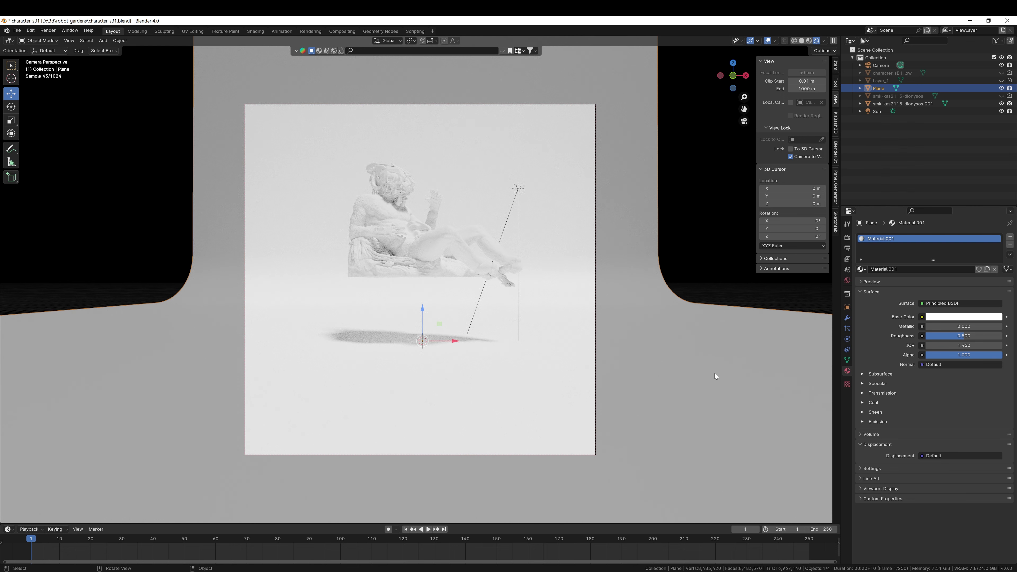
- Give the statue a new material and brighten its base color to white
{"action": "left_click", "coordinate": [534, 251]}
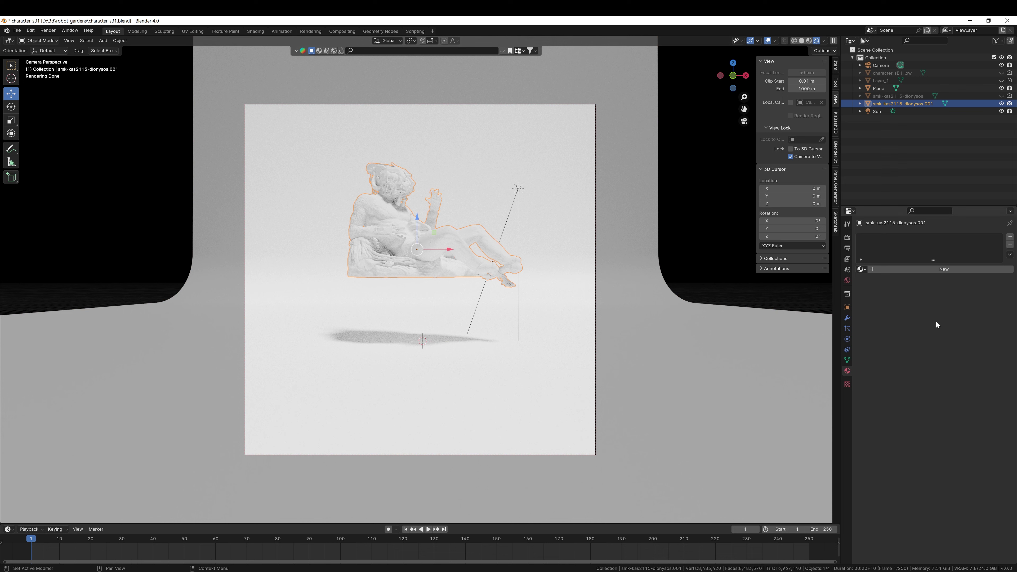
{"action": "left_click", "coordinate": [932, 270]}
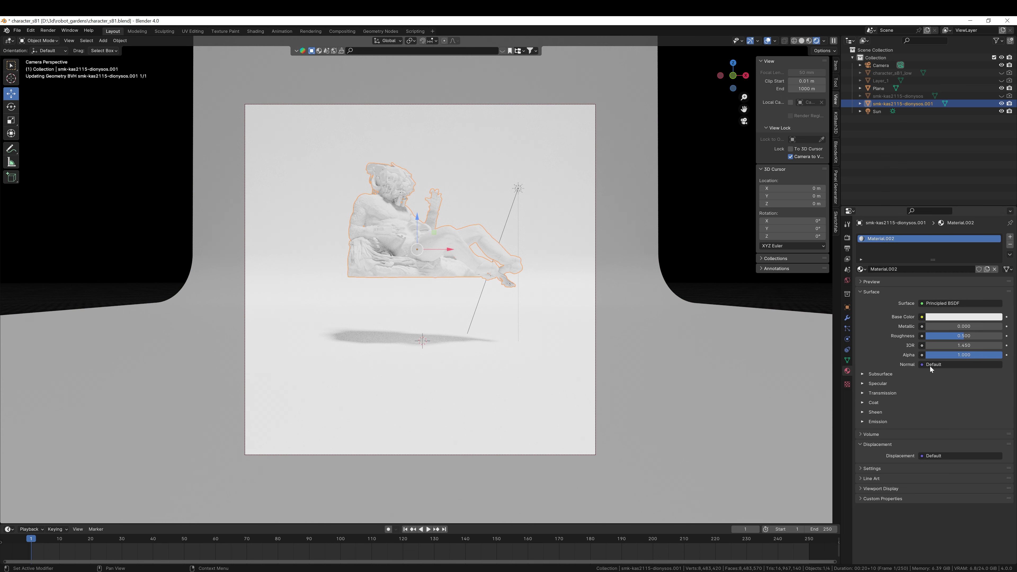
{"action": "left_click", "coordinate": [952, 317]}
{"action": "left_click", "coordinate": [981, 317]}
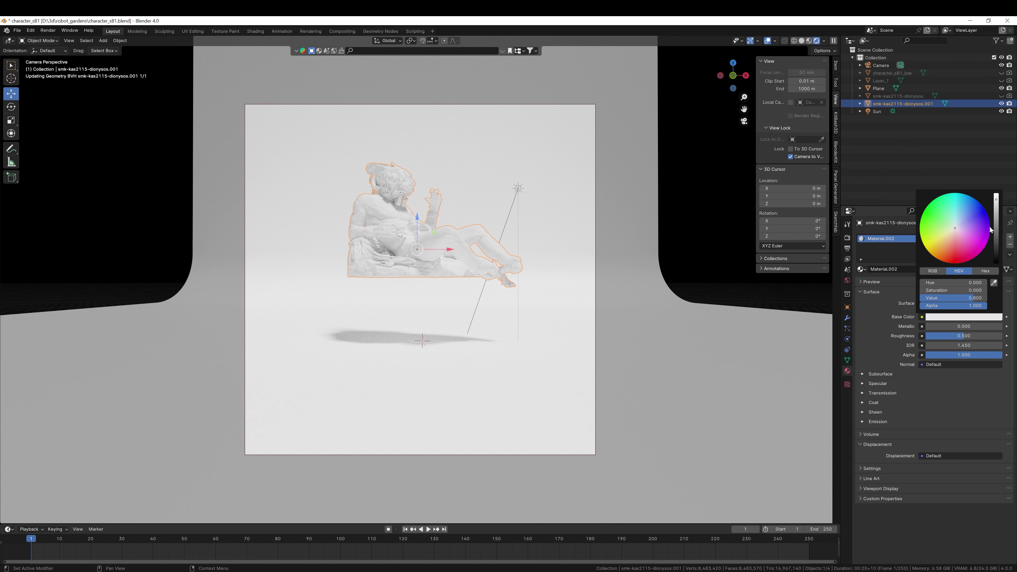
{"action": "left_click_drag", "start_coordinate": [994, 201], "coordinate": [994, 193]}
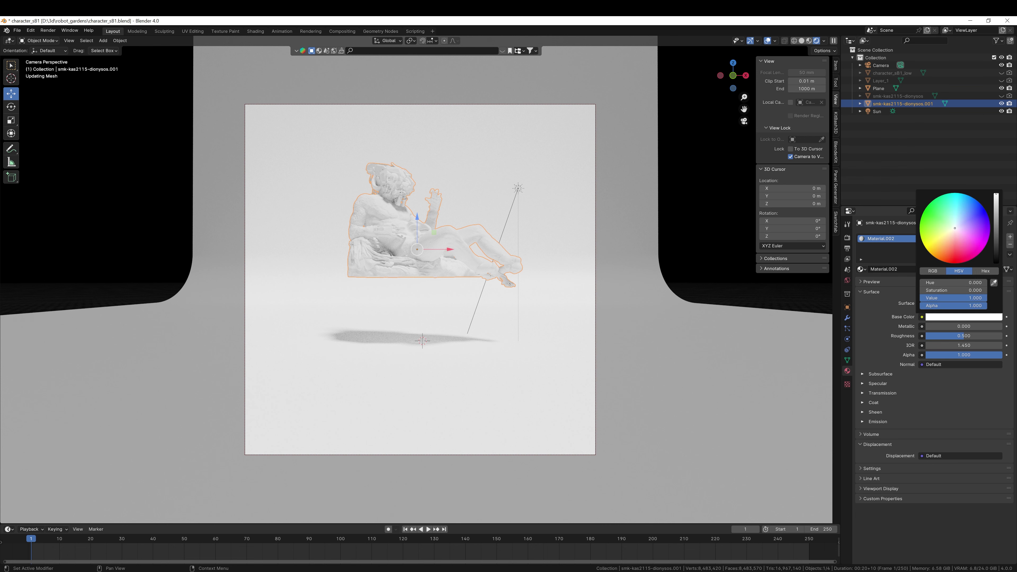
- Expand the statue material's subsurface settings and set the subsurface method to Christensen-Burley
{"action": "left_click", "coordinate": [862, 373]}
{"action": "left_click", "coordinate": [862, 374]}
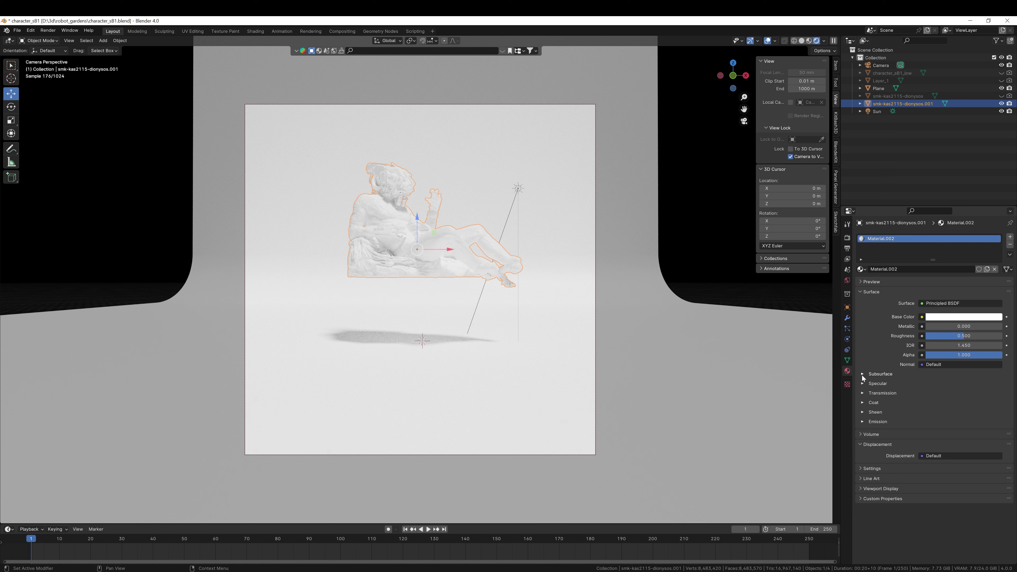
{"action": "left_click", "coordinate": [862, 375]}
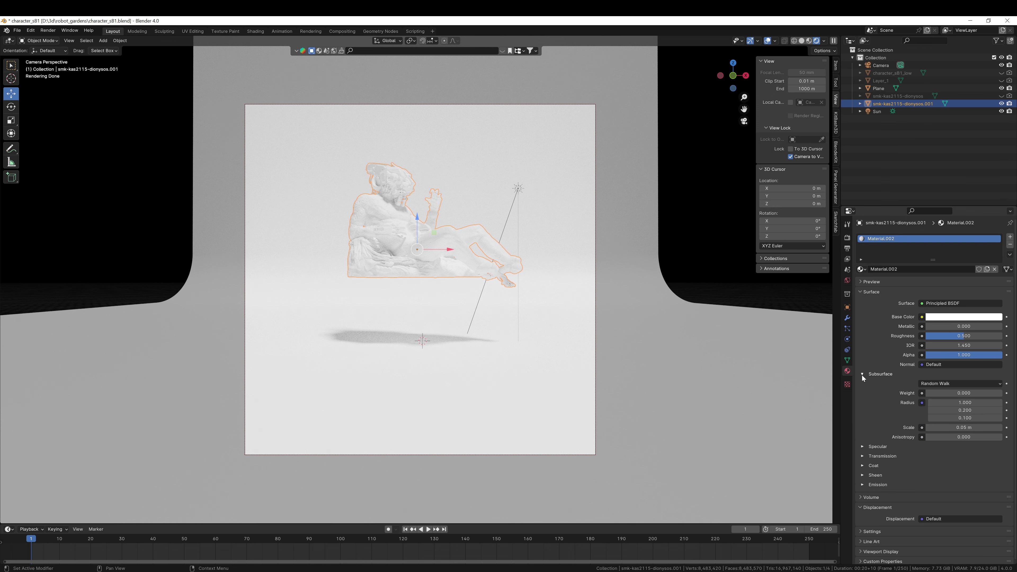
{"action": "left_click", "coordinate": [948, 384]}
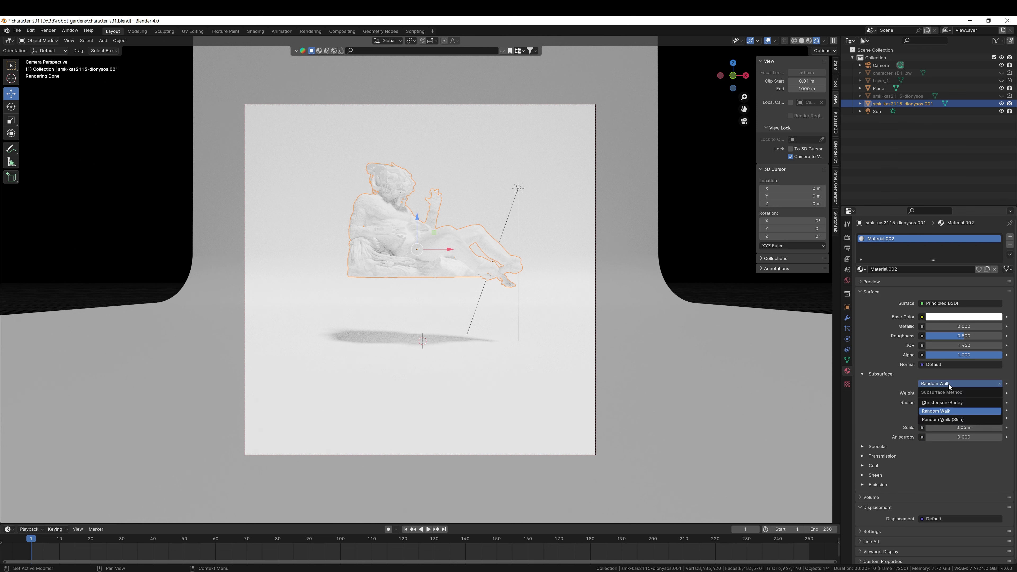
{"action": "left_click", "coordinate": [947, 403]}
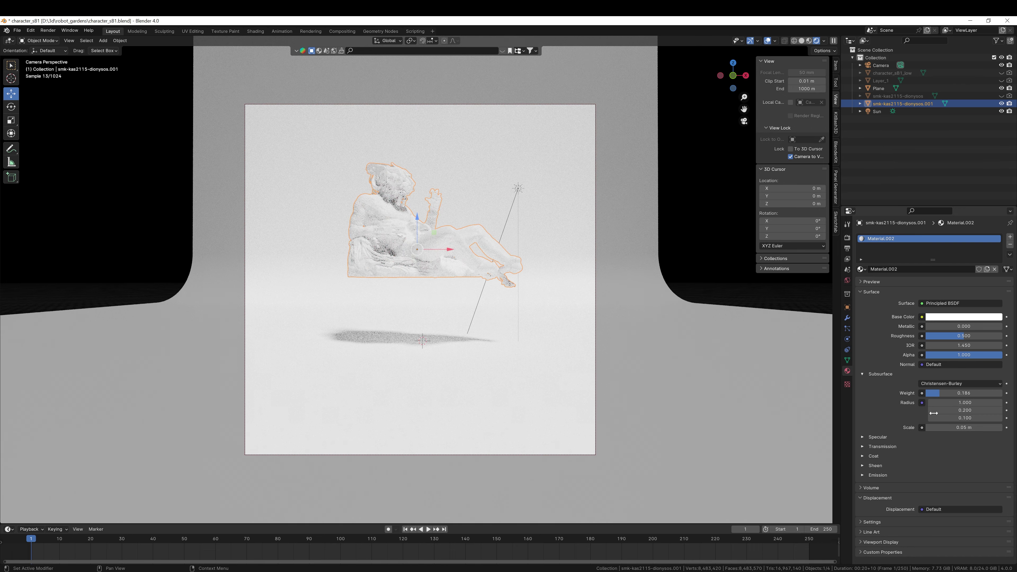
- Raise the statue material's subsurface scale to 2.75 m, deselect the statue, and unlock the camera from the view for a closer look
{"action": "left_click_drag", "start_coordinate": [963, 427], "coordinate": [1007, 428]}
{"action": "key", "text": "alt+a"}
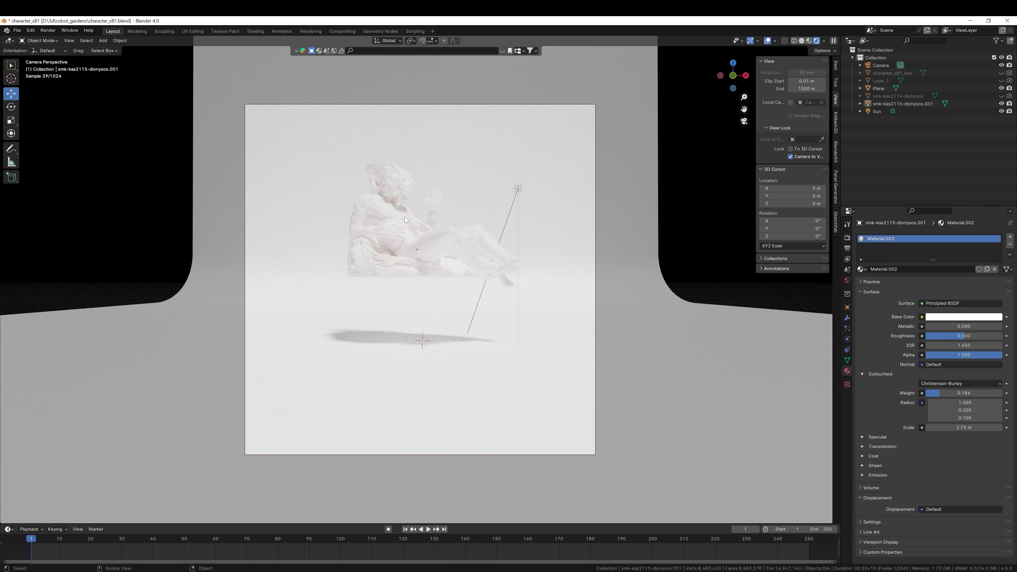
{"action": "left_click", "coordinate": [790, 156]}
{"action": "scroll", "coordinate": [423, 208], "scroll_direction": "up", "scroll_amount": 5}
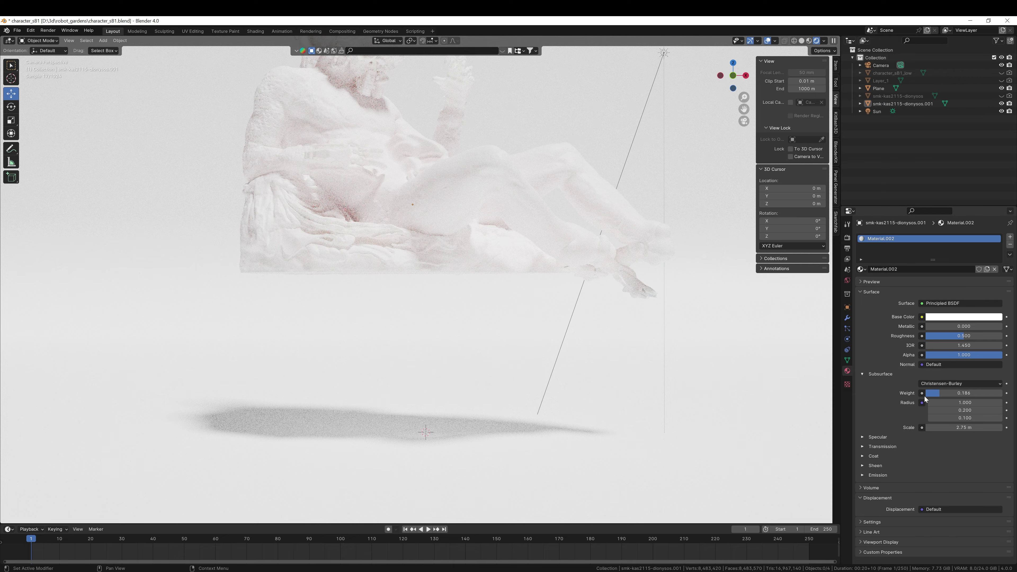
- Try stronger and weaker subsurface scattering on the statue material, settling on a scale of 0.7 m and a weight of 0.381
{"action": "left_click_drag", "start_coordinate": [939, 393], "coordinate": [1002, 393]}
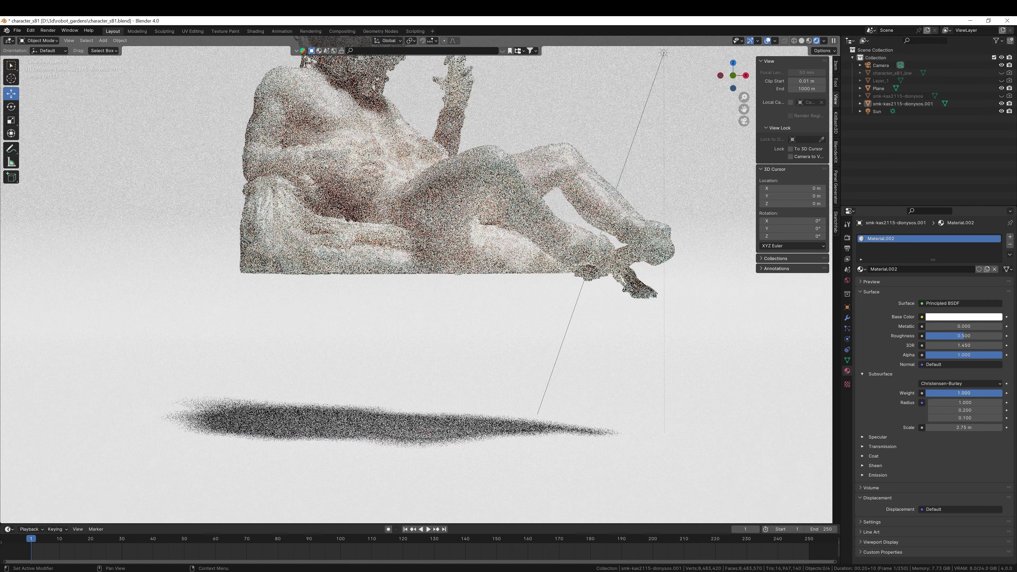
{"action": "left_click_drag", "start_coordinate": [972, 427], "coordinate": [928, 427]}
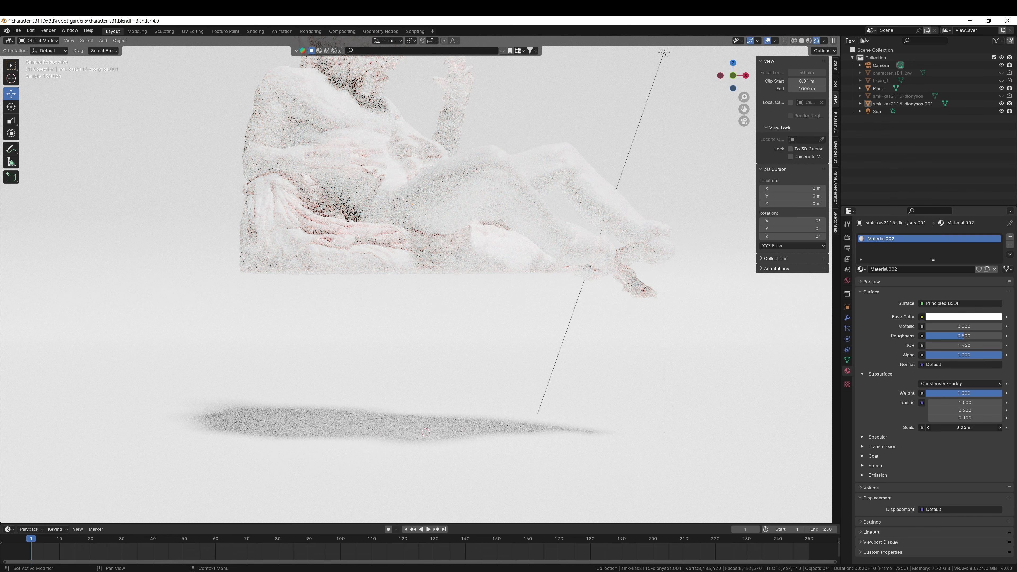
{"action": "left_click_drag", "start_coordinate": [964, 427], "coordinate": [1002, 427]}
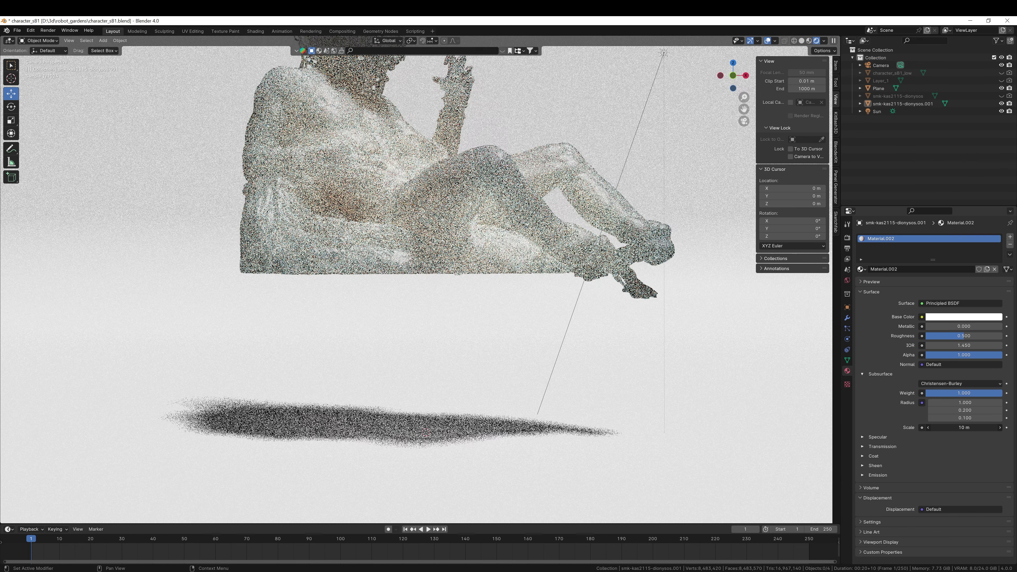
{"action": "scroll", "coordinate": [488, 329], "scroll_direction": "down", "scroll_amount": 2}
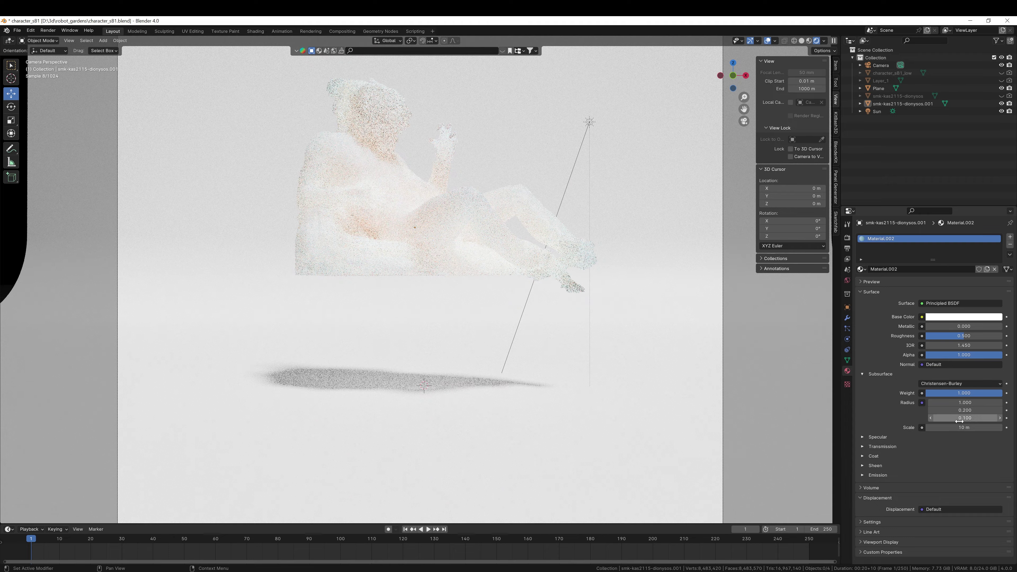
{"action": "left_click_drag", "start_coordinate": [959, 427], "coordinate": [928, 427]}
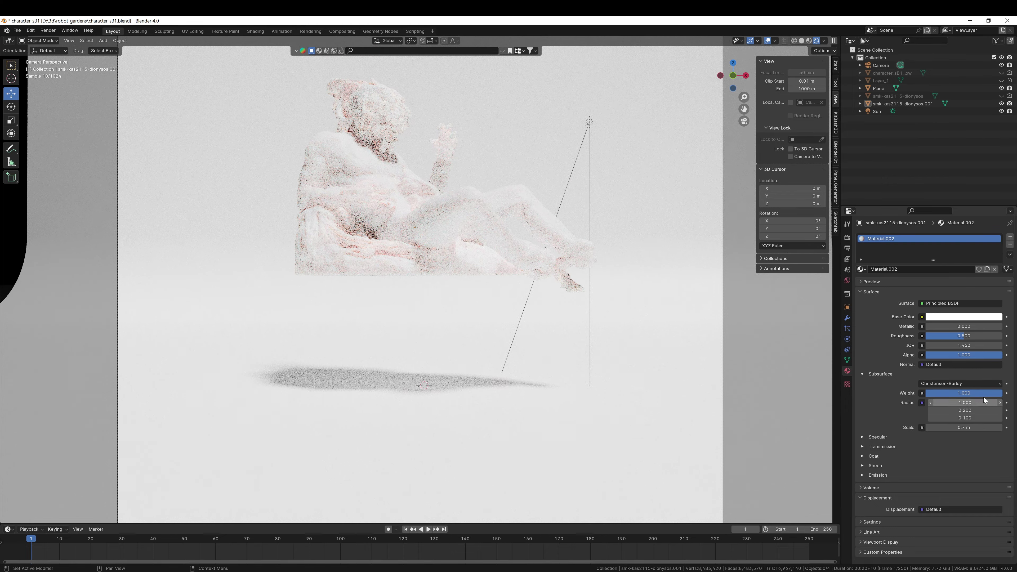
{"action": "left_click_drag", "start_coordinate": [982, 393], "coordinate": [935, 393]}
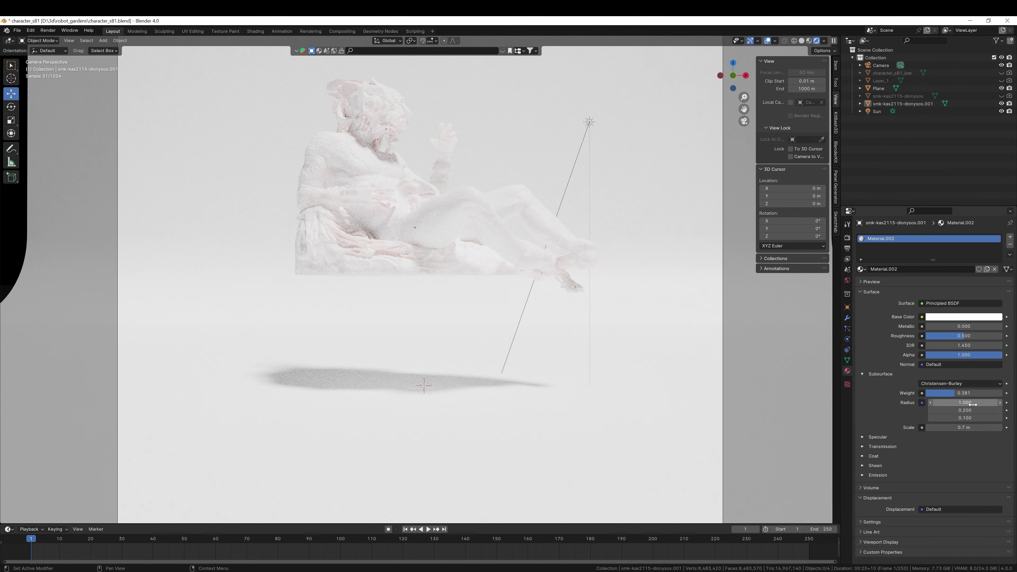
- Adjust the second subsurface radius value of the statue material to 0.300
{"action": "left_click", "coordinate": [999, 410]}
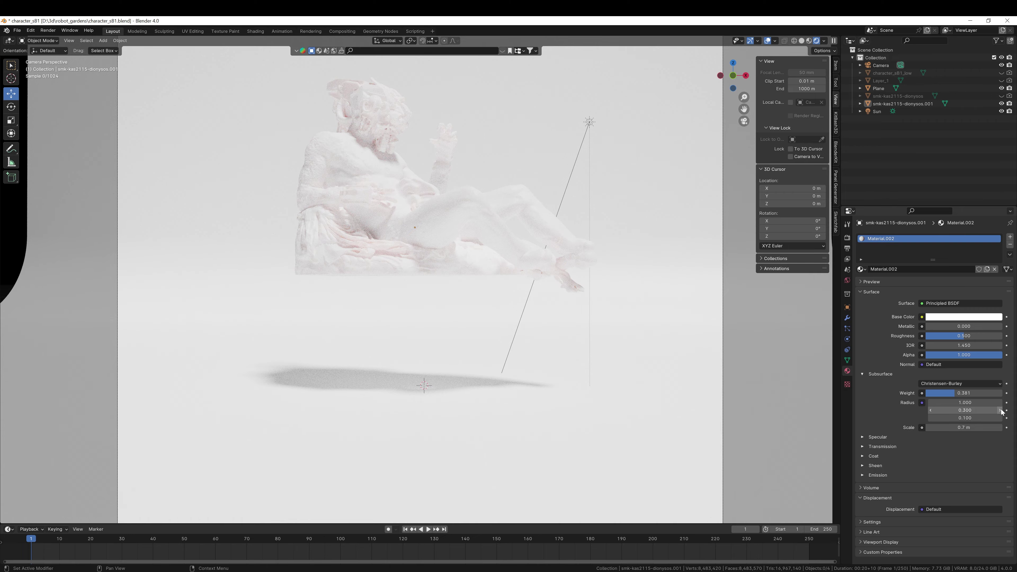
{"action": "left_click", "coordinate": [1000, 411]}
{"action": "left_click", "coordinate": [1000, 410]}
{"action": "left_click", "coordinate": [1000, 410]}
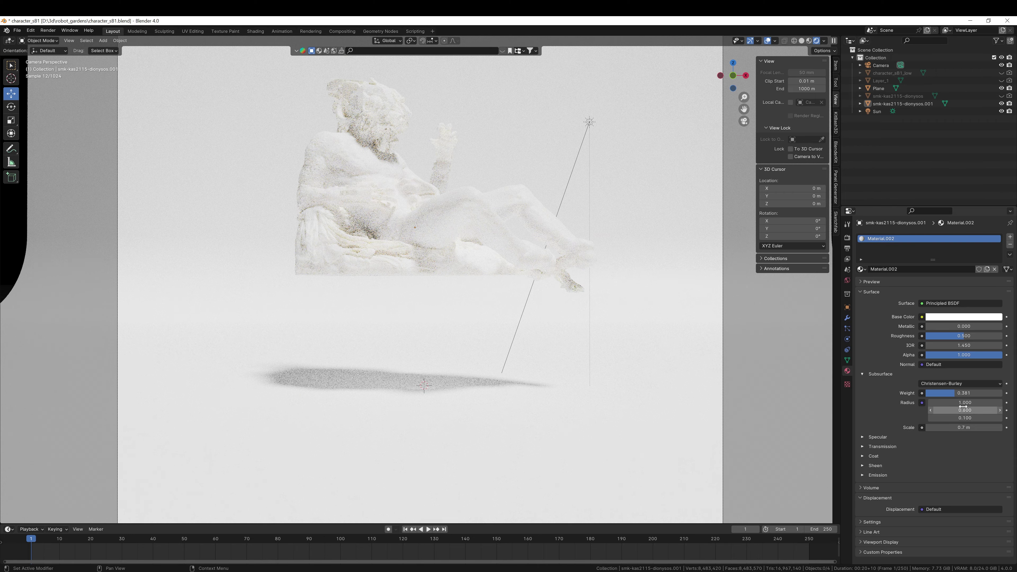
{"action": "left_click", "coordinate": [929, 410]}
{"action": "left_click", "coordinate": [930, 410]}
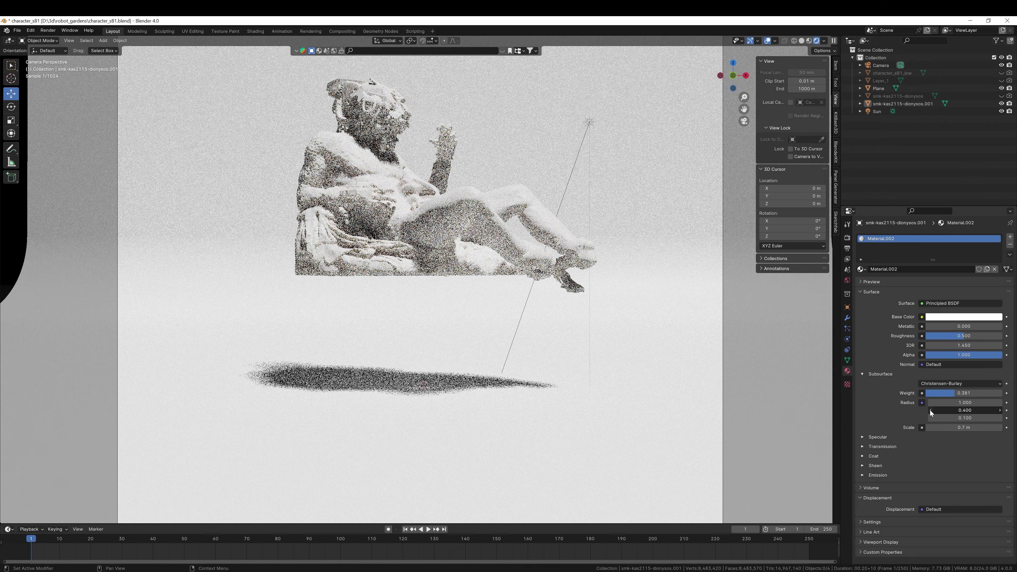
{"action": "left_click", "coordinate": [930, 410]}
- Switch the viewport to solid shading, then render a still image of the floating statue and inspect it
{"action": "scroll", "coordinate": [499, 200], "scroll_direction": "down", "scroll_amount": 2}
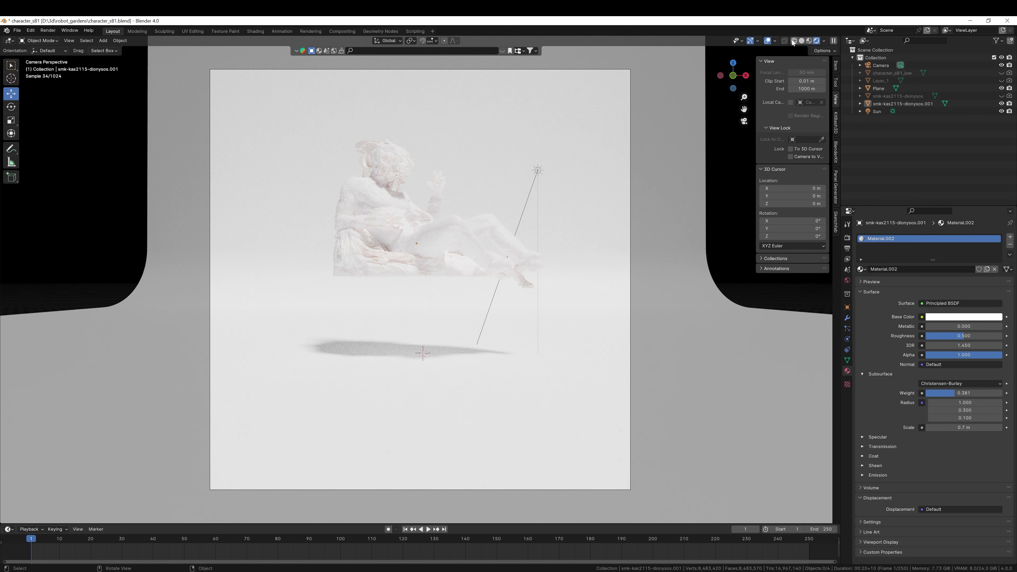
{"action": "key", "text": "z"}
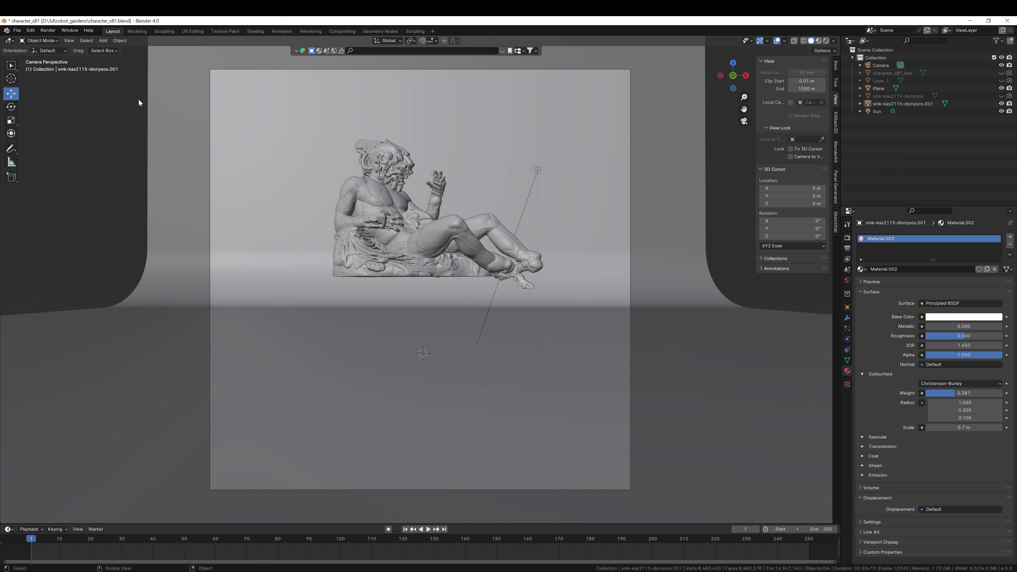
{"action": "left_click", "coordinate": [48, 31]}
{"action": "left_click", "coordinate": [56, 40]}
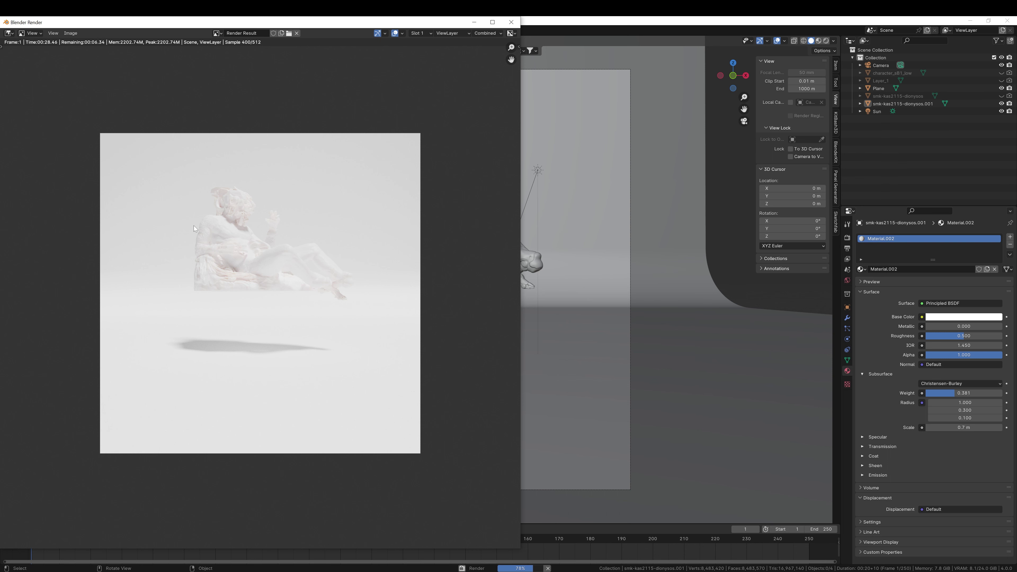
{"action": "scroll", "coordinate": [194, 226], "scroll_direction": "up", "scroll_amount": 2}
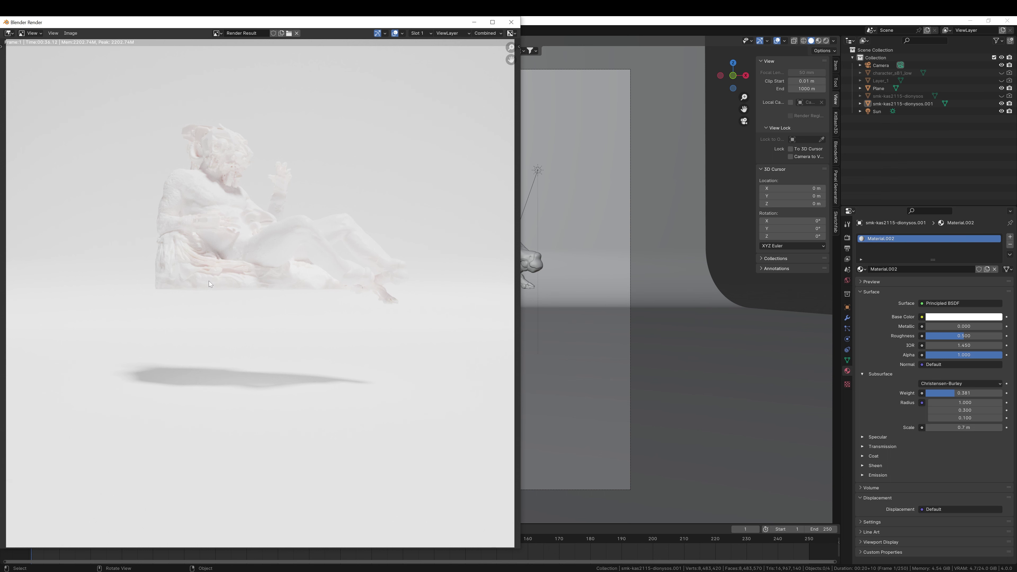
{"action": "scroll", "coordinate": [209, 280], "scroll_direction": "down", "scroll_amount": 1}
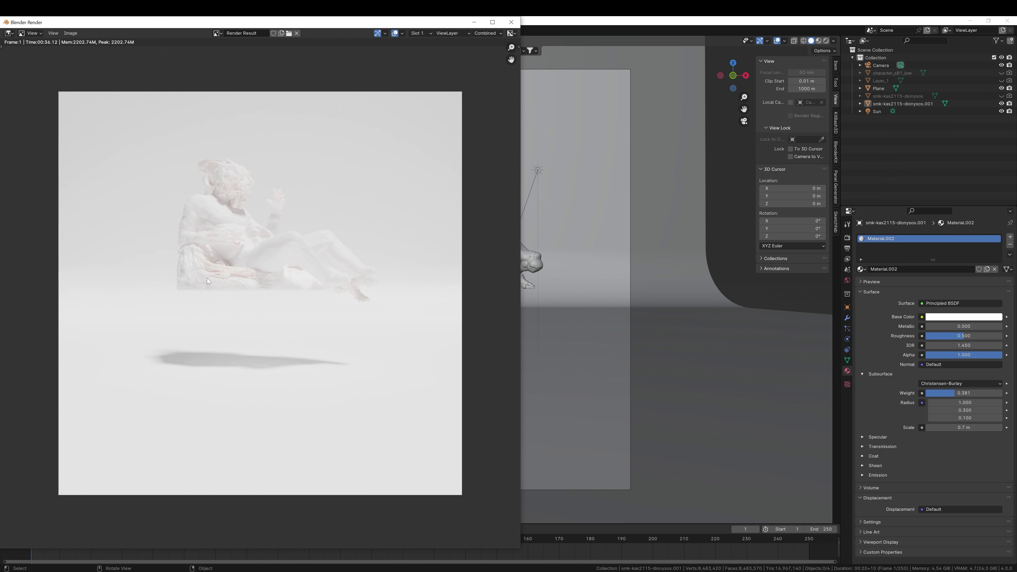
- Start saving the render as an image and create a new folder named 2.3 on the E: drive
{"action": "left_click", "coordinate": [71, 33]}
{"action": "left_click", "coordinate": [84, 105]}
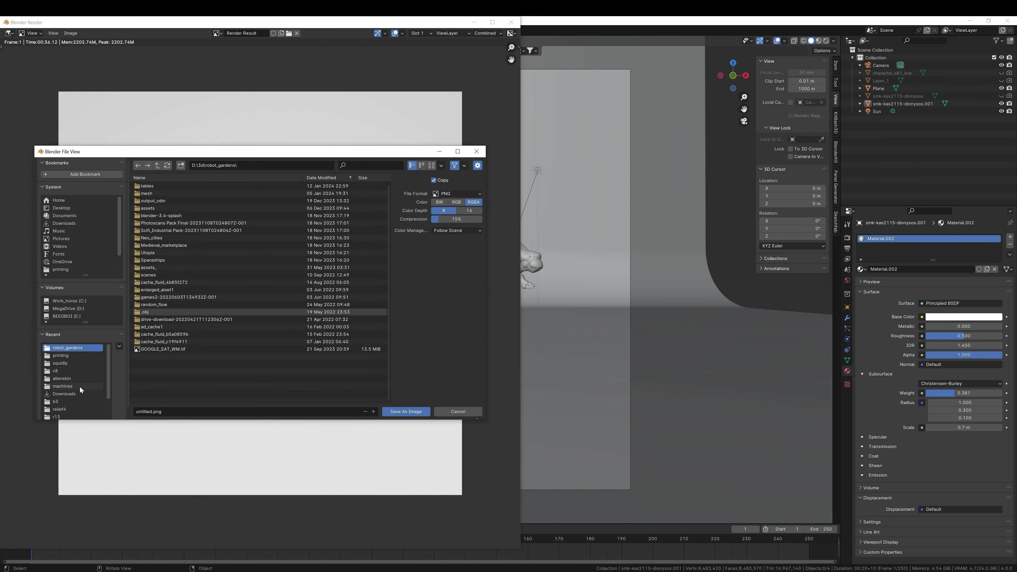
{"action": "left_click", "coordinate": [68, 317]}
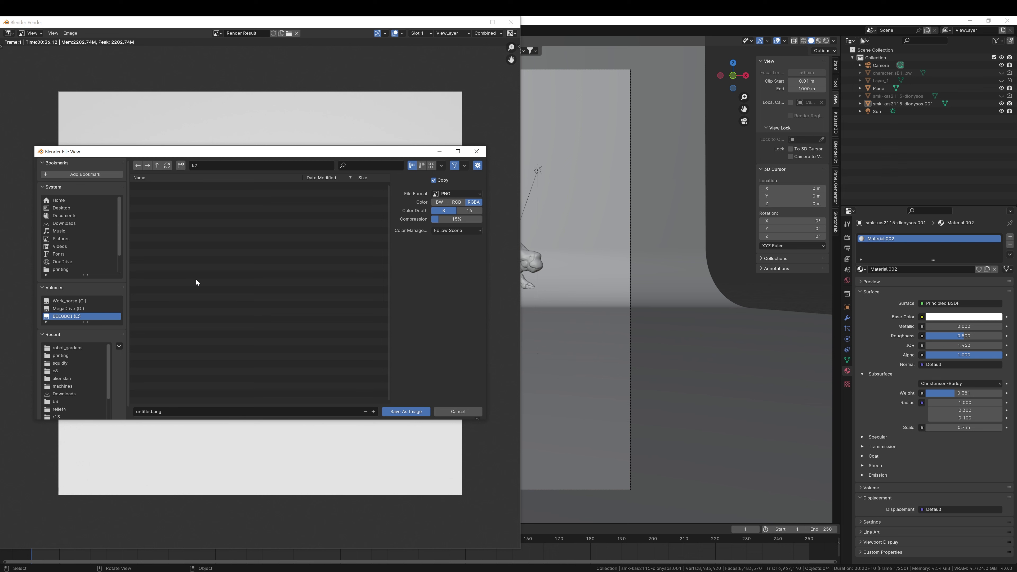
{"action": "double_click", "coordinate": [156, 186]}
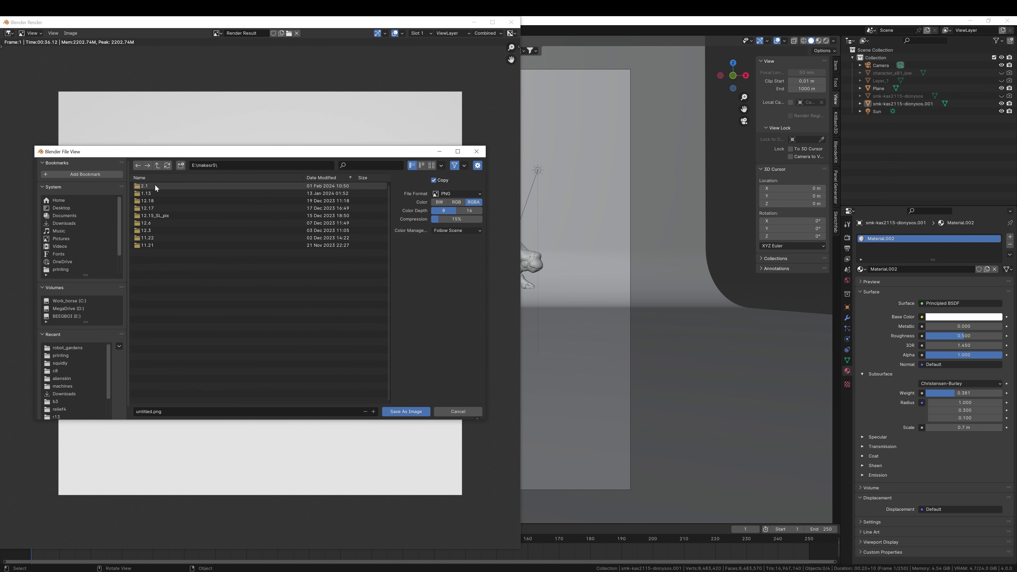
{"action": "right_click", "coordinate": [136, 291]}
{"action": "left_click", "coordinate": [136, 363]}
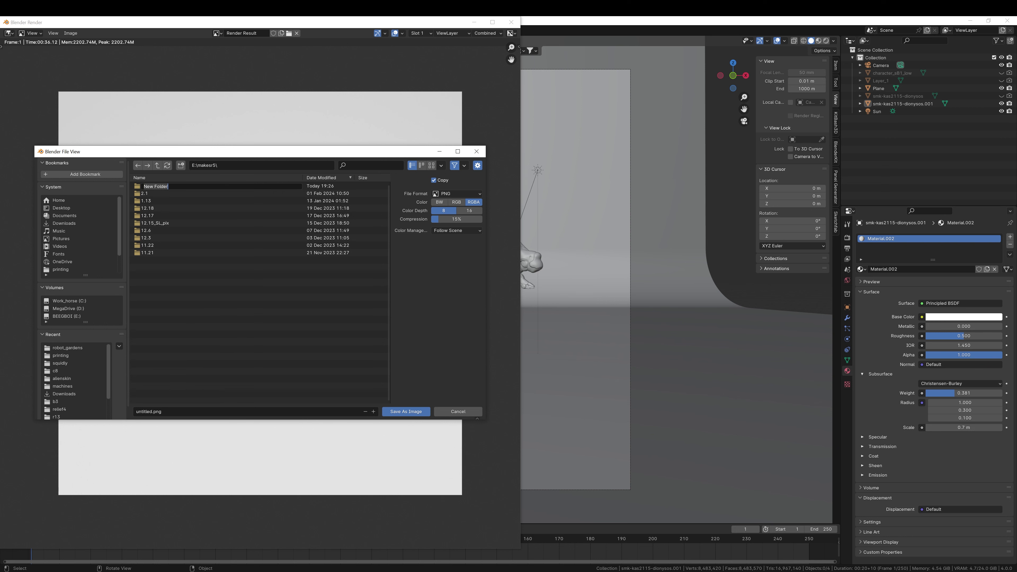
{"action": "type", "text": "2.3"}
{"action": "key", "text": "Return"}
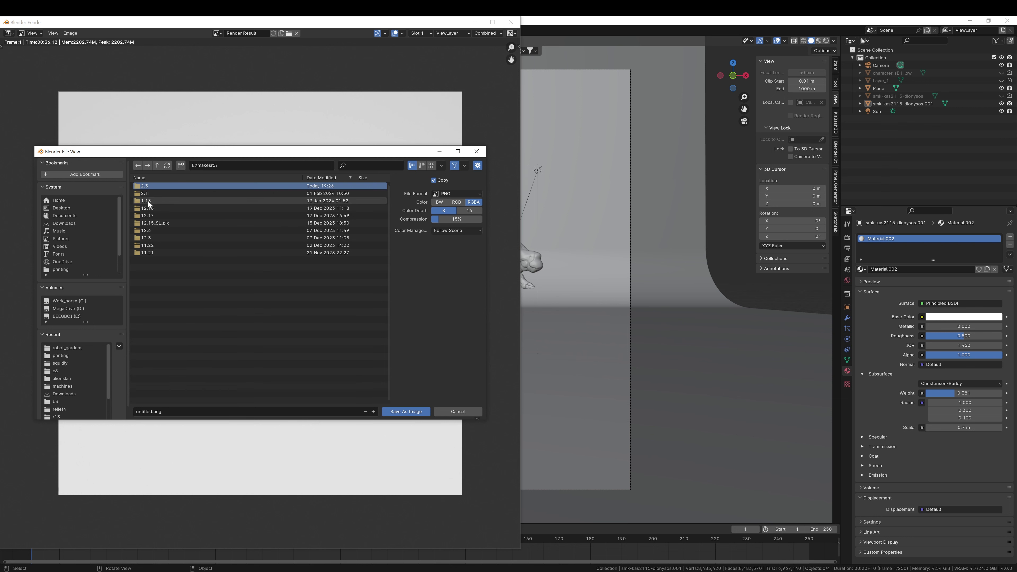
- Save the rendered image as a PNG inside the 2.3 folder
{"action": "double_click", "coordinate": [148, 186]}
{"action": "left_click", "coordinate": [148, 412]}
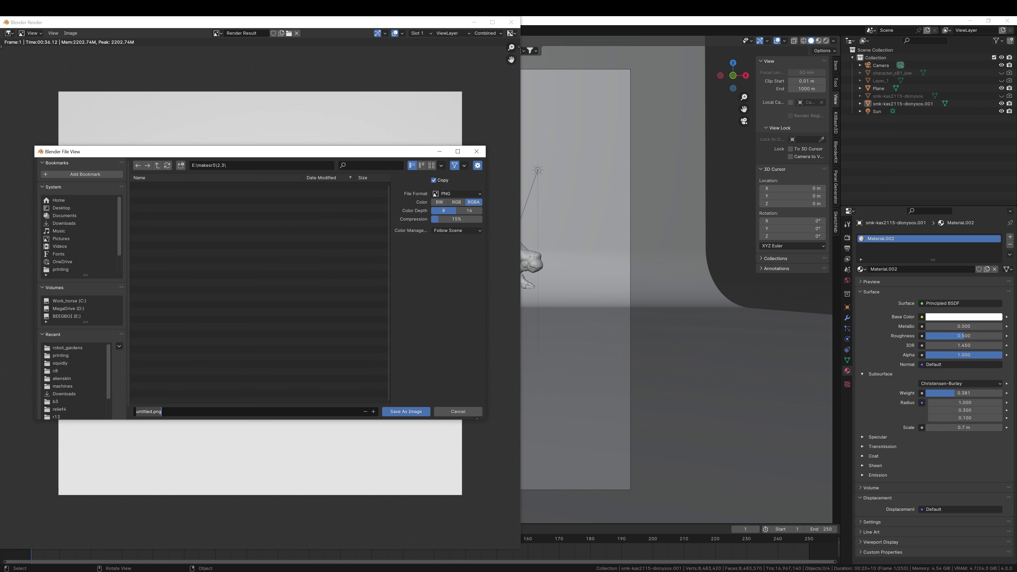
{"action": "key", "text": "Return"}
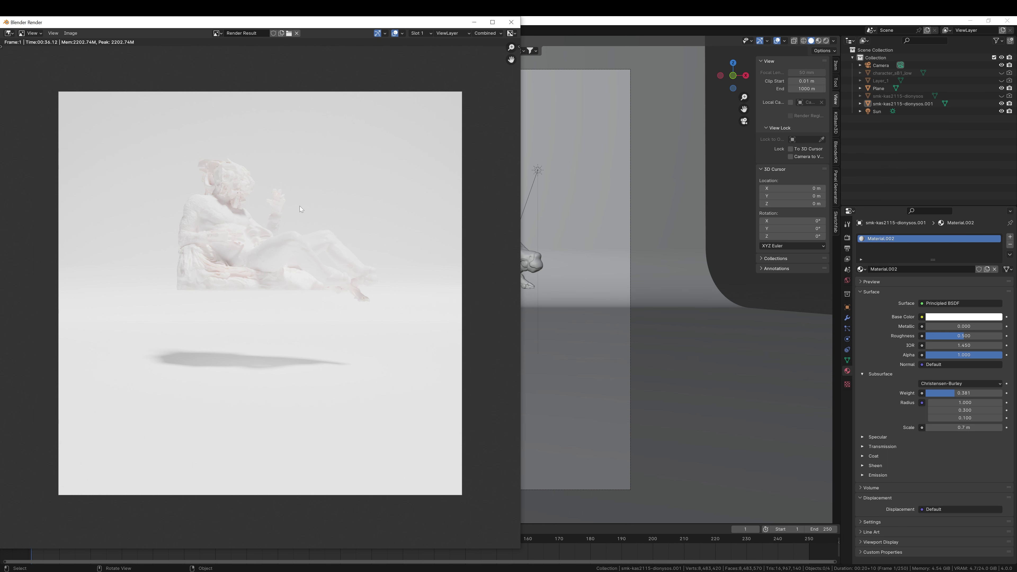
- Minimize the render window and lower the statue along the Z axis onto the backdrop floor
{"action": "left_click", "coordinate": [474, 22]}
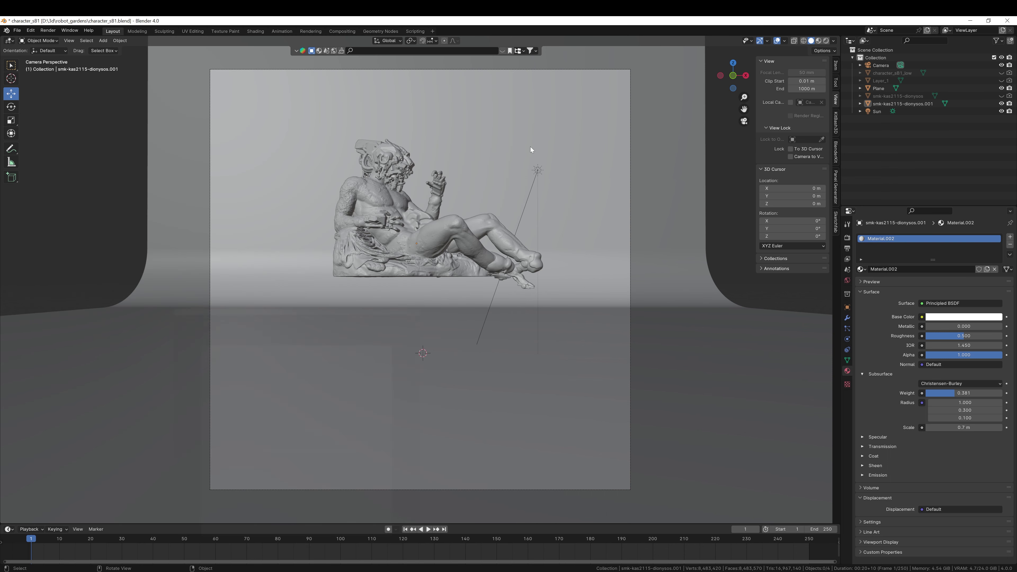
{"action": "left_click", "coordinate": [480, 248]}
{"action": "left_click_drag", "start_coordinate": [417, 216], "coordinate": [418, 293]}
- Set the camera's focal length to 50 mm
{"action": "left_click", "coordinate": [881, 65]}
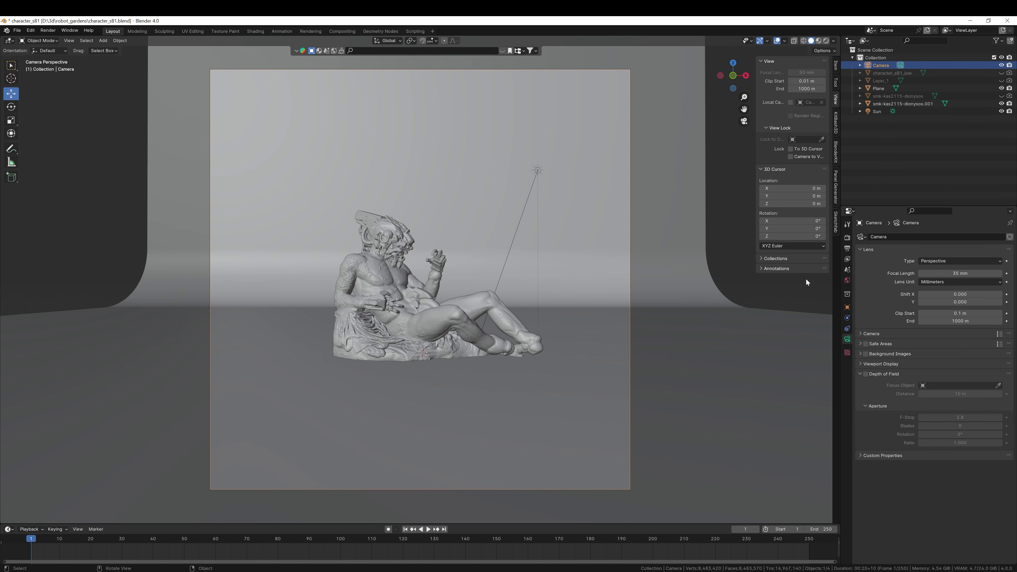
{"action": "left_click", "coordinate": [952, 273]}
{"action": "type", "text": "50"}
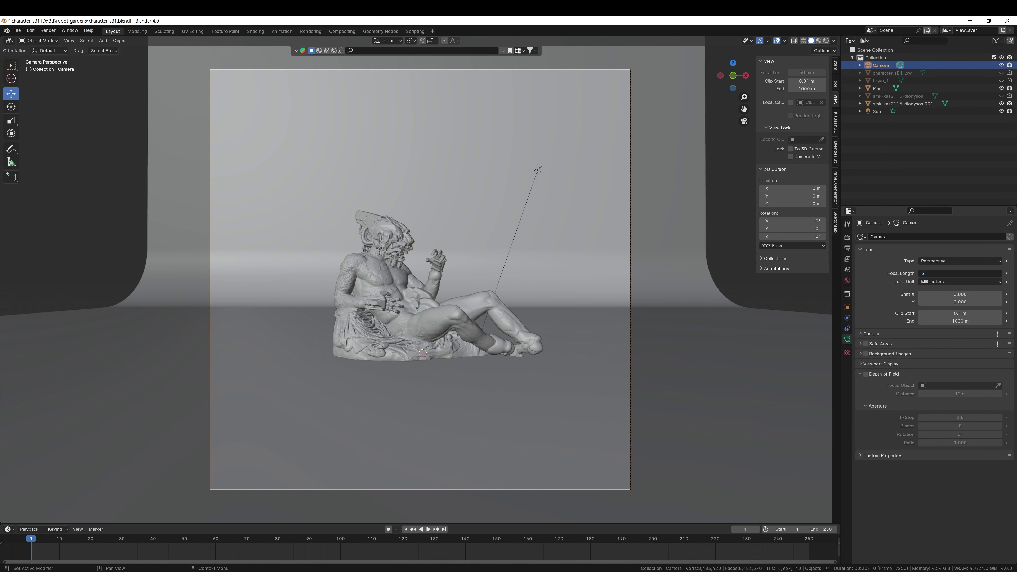
{"action": "key", "text": "Return"}
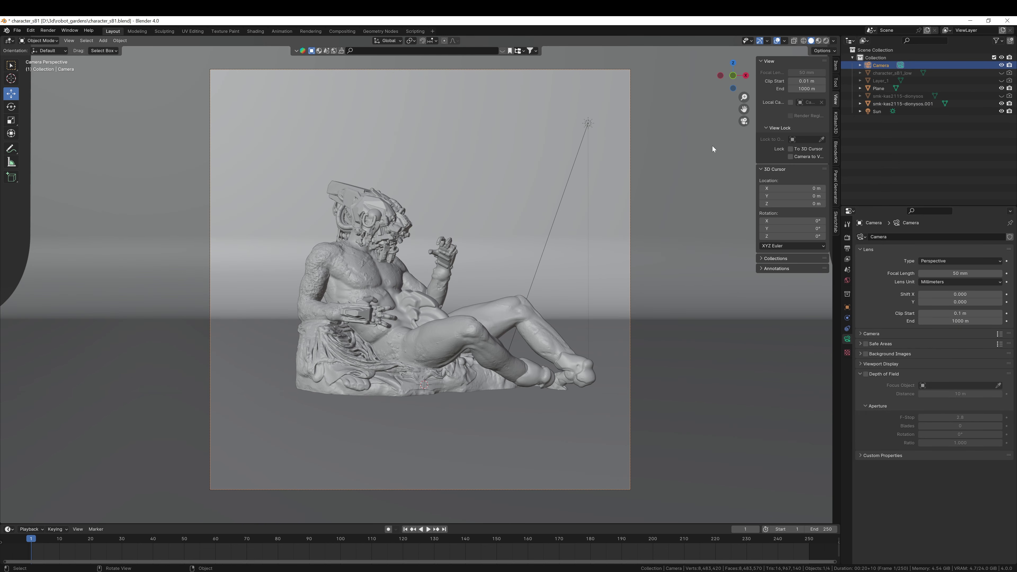
- Temporarily lock the camera to the view and reframe it so the statue sits slightly higher and further left in the frame
{"action": "left_click", "coordinate": [790, 156]}
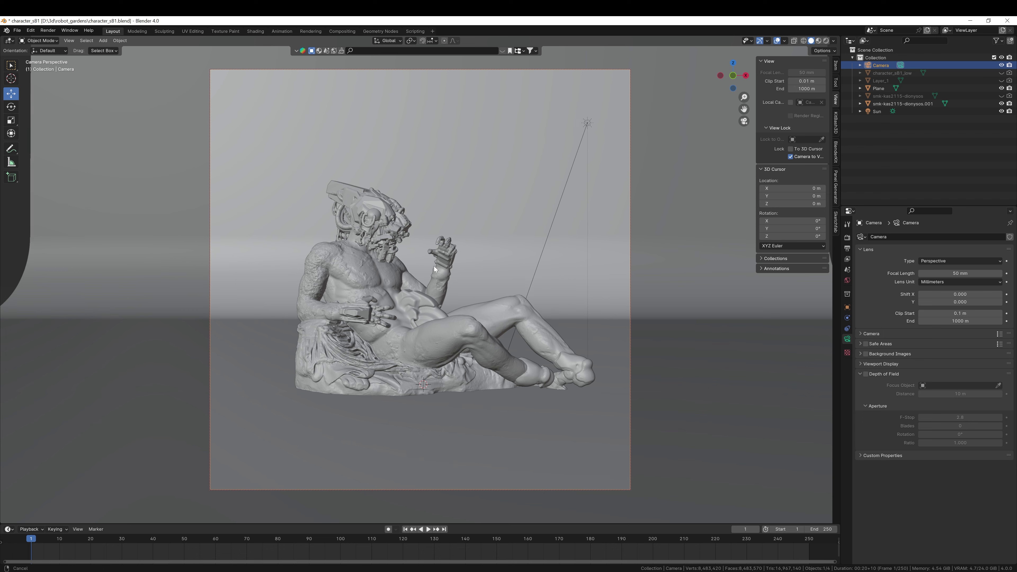
{"action": "middle_click_drag", "start_coordinate": [433, 266], "coordinate": [459, 253]}
{"action": "left_click", "coordinate": [791, 156]}
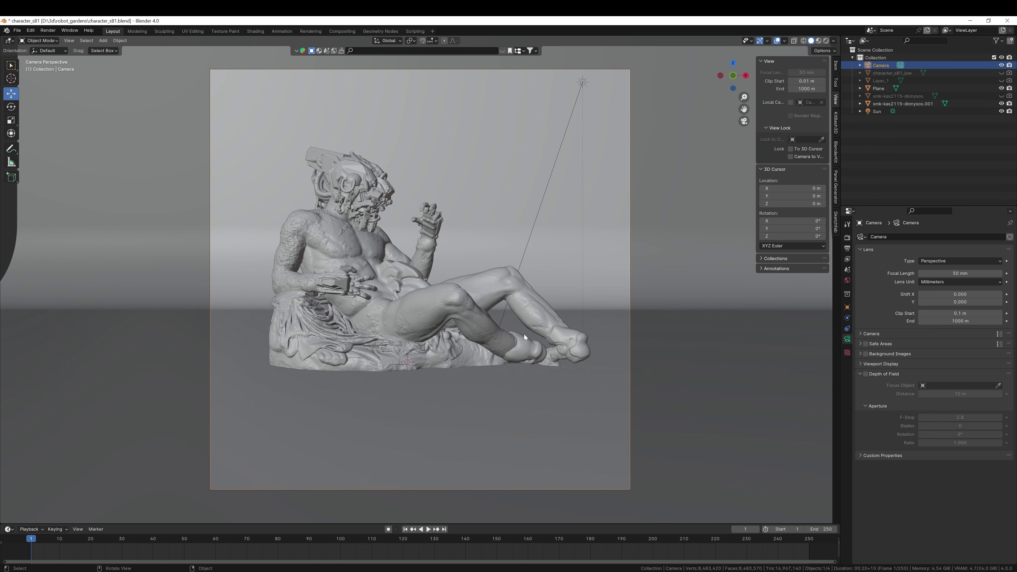
- Preview the scene in material shading, enable the camera's depth of field and increase its focus distance
{"action": "scroll", "coordinate": [501, 343], "scroll_direction": "down", "scroll_amount": 2}
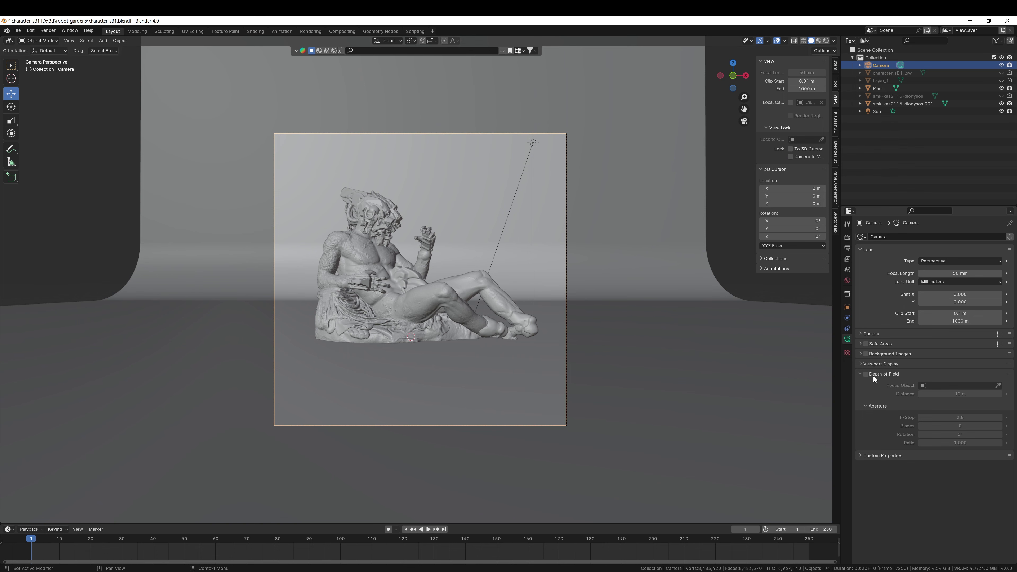
{"action": "left_click", "coordinate": [819, 42]}
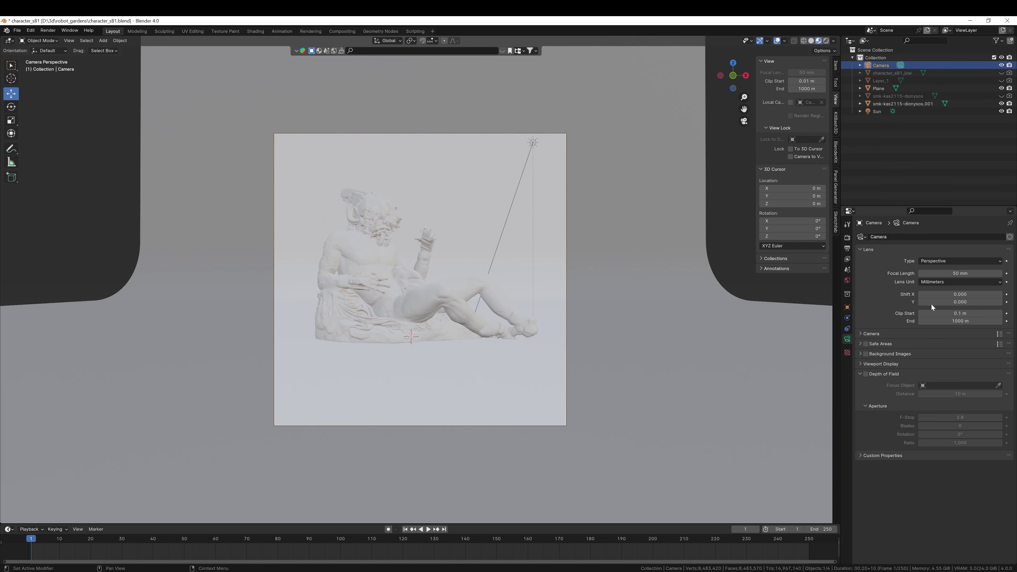
{"action": "left_click", "coordinate": [866, 375]}
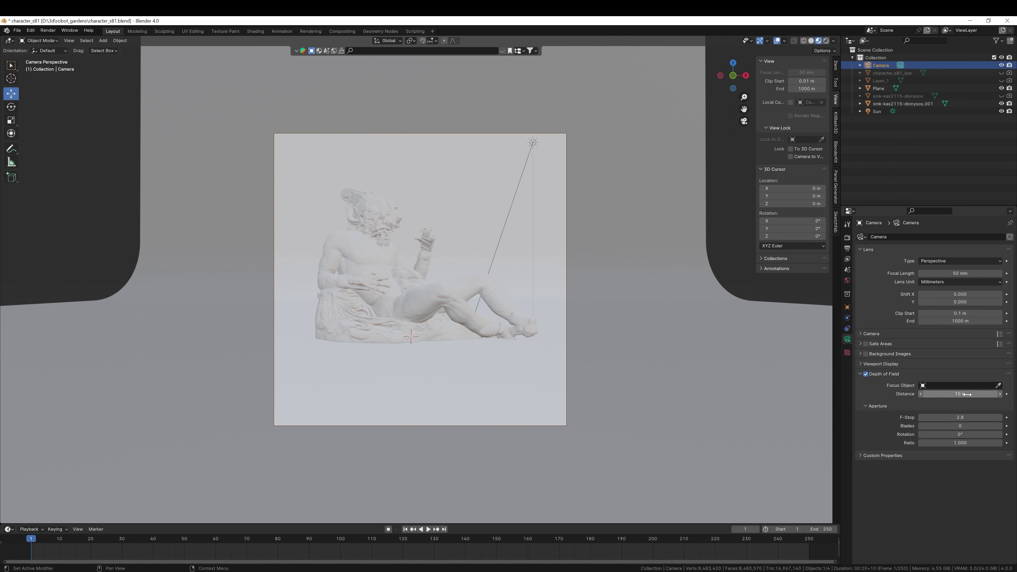
{"action": "left_click_drag", "start_coordinate": [961, 394], "coordinate": [1001, 394]}
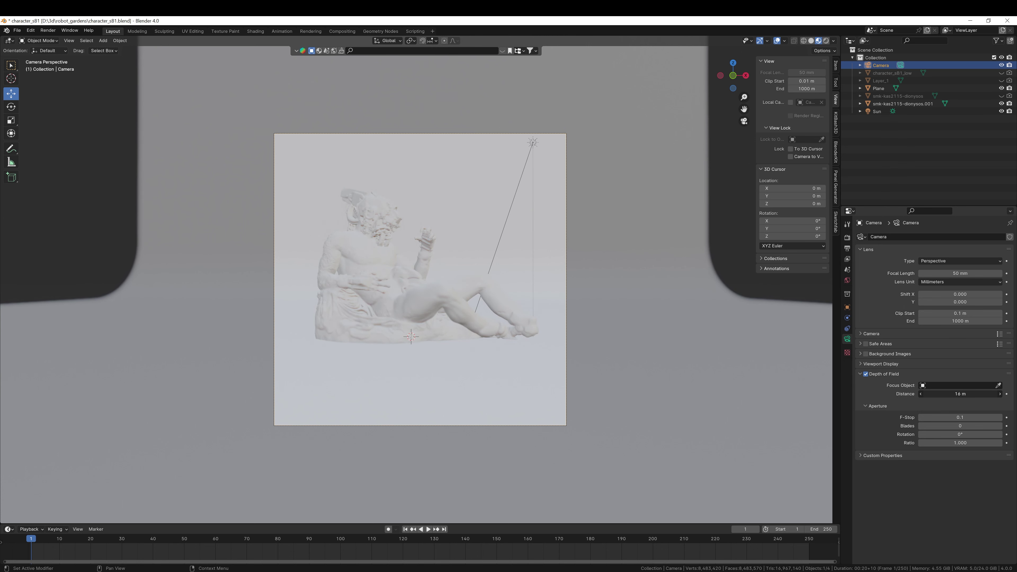
- Try lower F-stop values, including 0.04 and 0.07, for the camera's depth of field
{"action": "left_click", "coordinate": [960, 417]}
{"action": "left_click", "coordinate": [925, 417]}
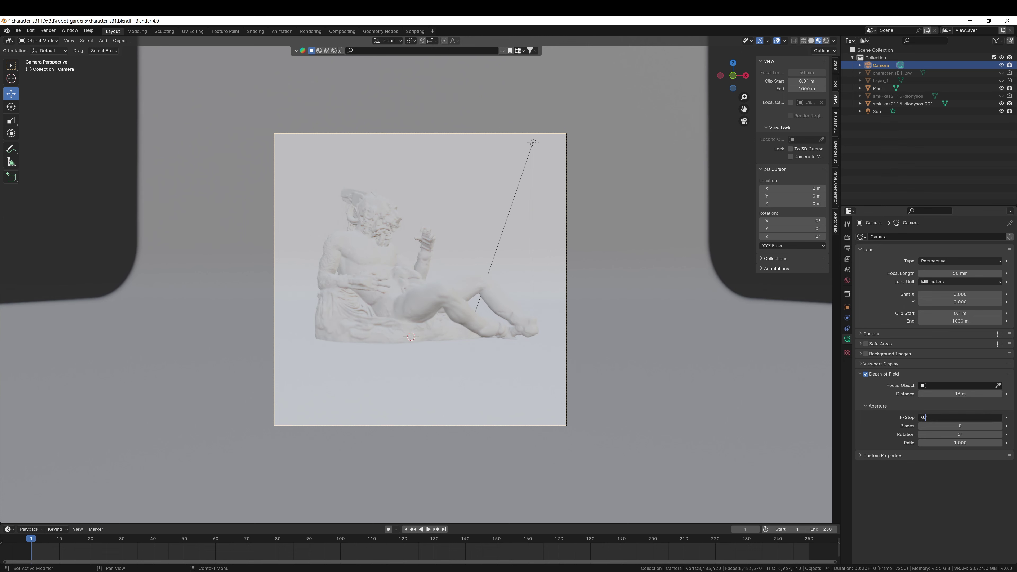
{"action": "key", "text": "Return"}
{"action": "left_click", "coordinate": [960, 417]}
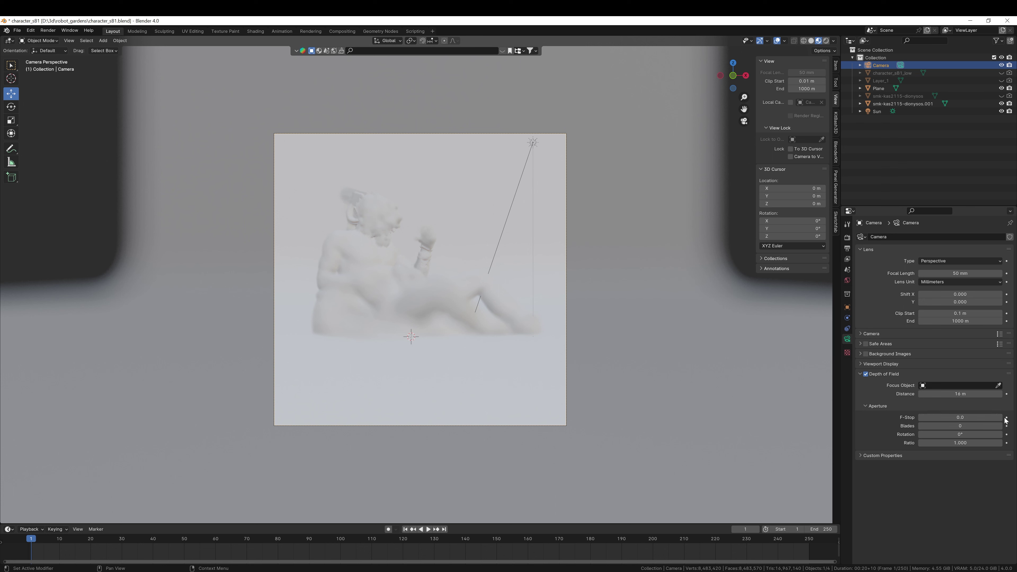
{"action": "left_click_drag", "start_coordinate": [928, 417], "coordinate": [931, 417]}
{"action": "key", "text": "Delete"}
{"action": "key", "text": "Return"}
{"action": "left_click", "coordinate": [931, 416]}
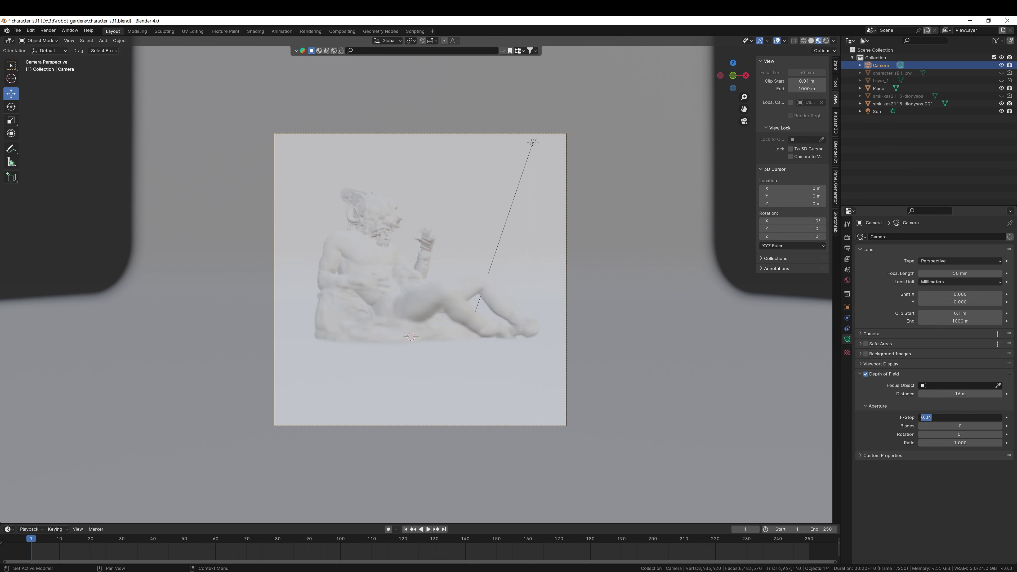
{"action": "left_click_drag", "start_coordinate": [928, 418], "coordinate": [931, 417]}
{"action": "type", "text": "7"}
{"action": "key", "text": "Return"}
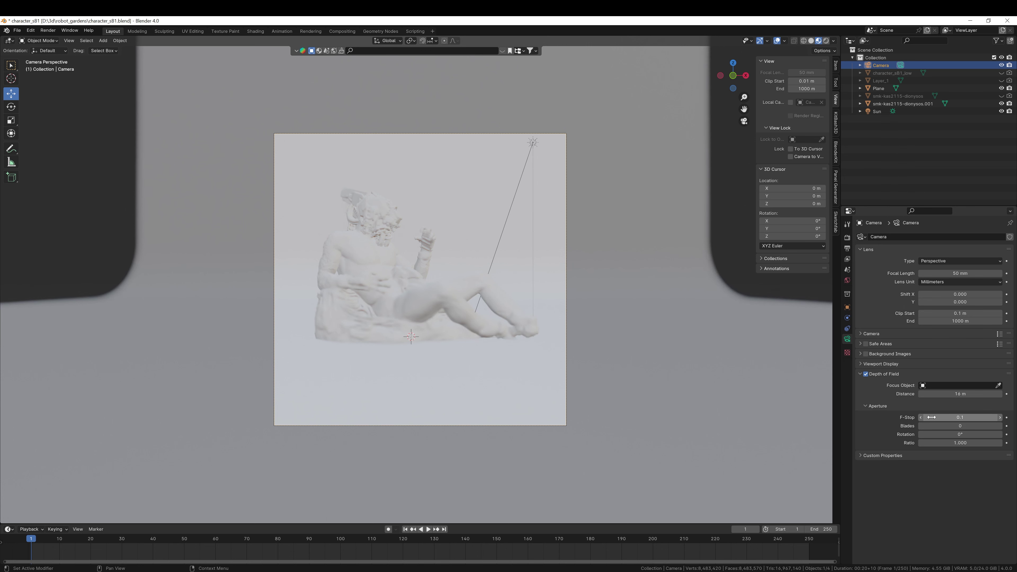
- Preview the scene in rendered shading and set the camera's depth of field F-stop to 0.1
{"action": "left_click", "coordinate": [823, 41]}
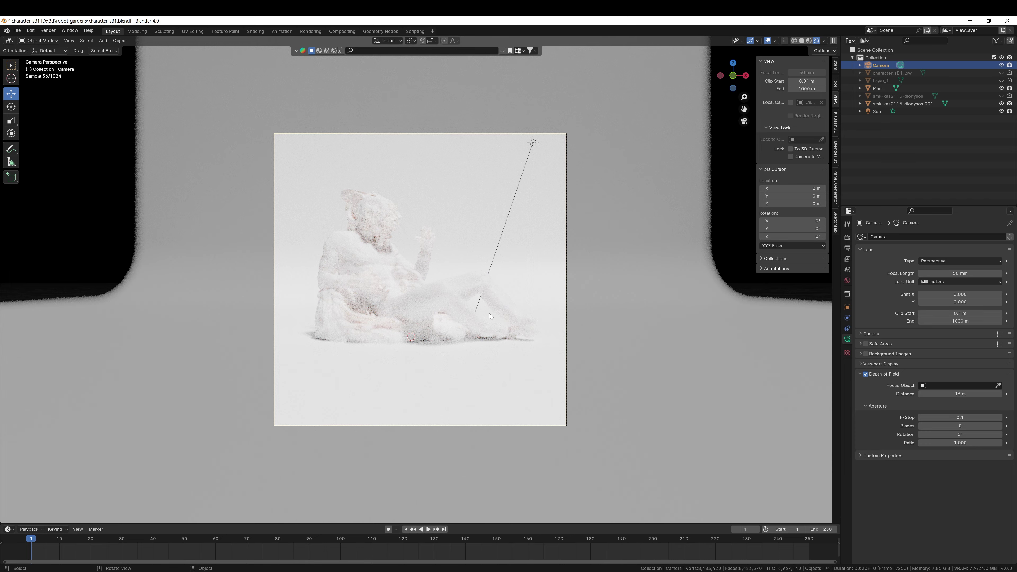
{"action": "scroll", "coordinate": [488, 314], "scroll_direction": "up", "scroll_amount": 3}
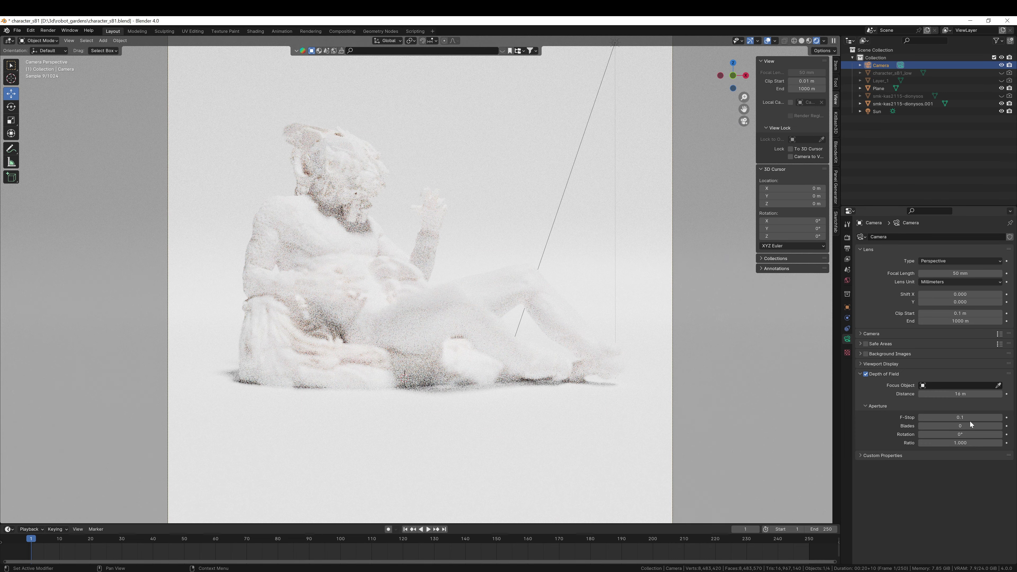
{"action": "double_click", "coordinate": [970, 420]}
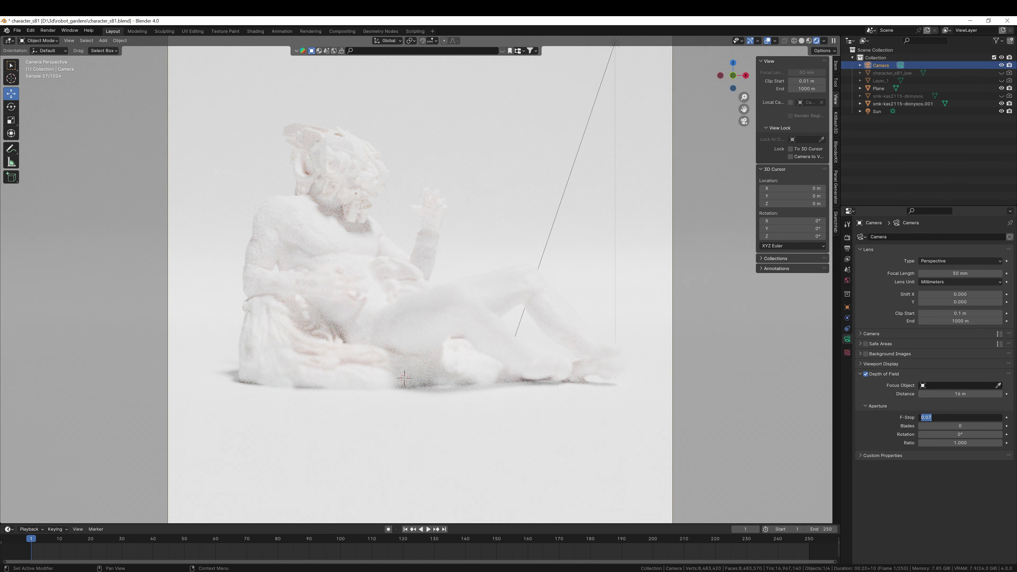
{"action": "type", "text": "0.1"}
{"action": "key", "text": "Return"}
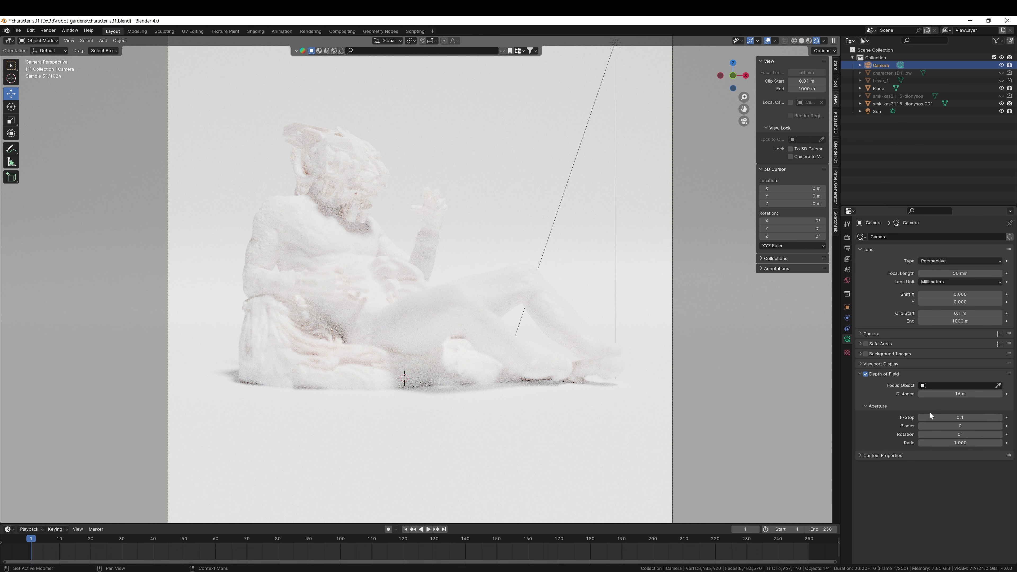
{"action": "scroll", "coordinate": [647, 281], "scroll_direction": "down", "scroll_amount": 3}
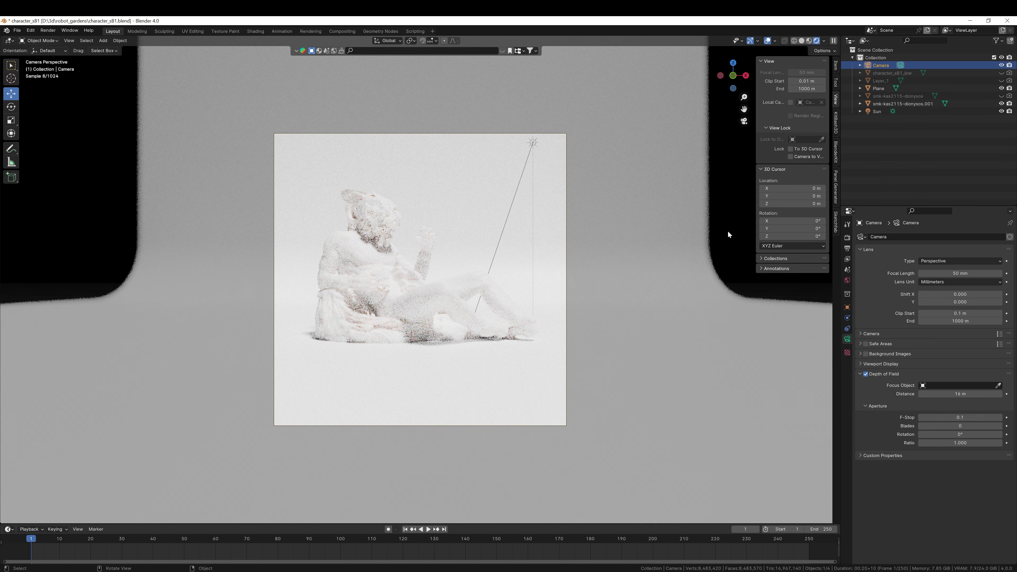
- Convert the sun lamp to an area light and scale it up until it is wider than the statue
{"action": "left_click", "coordinate": [526, 234]}
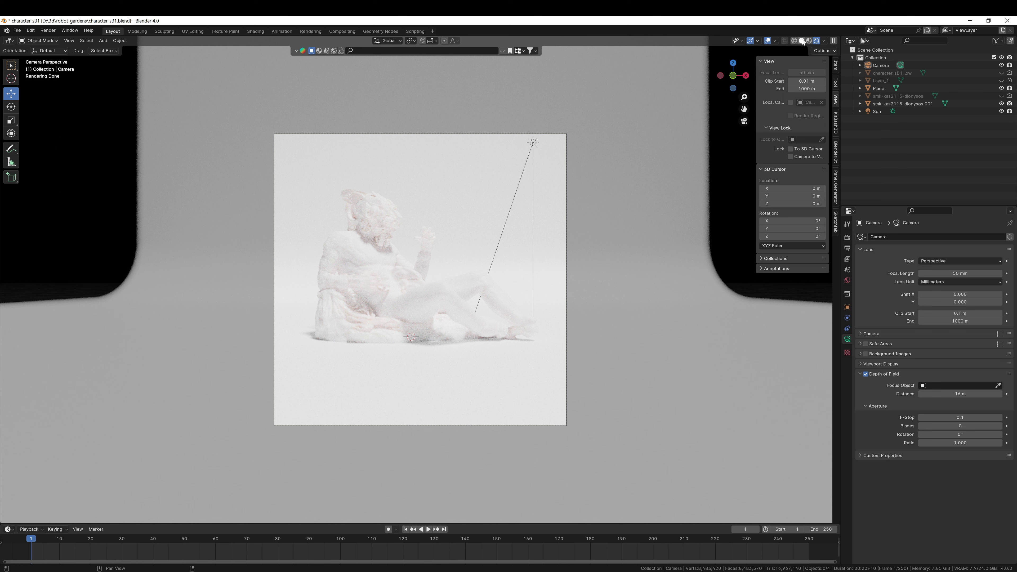
{"action": "left_click", "coordinate": [532, 143]}
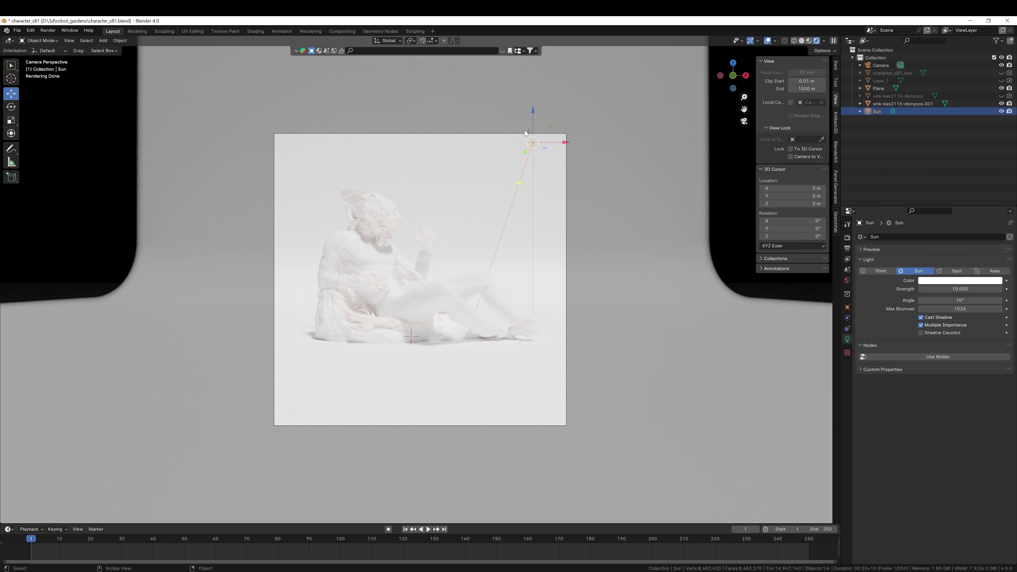
{"action": "left_click", "coordinate": [1001, 271]}
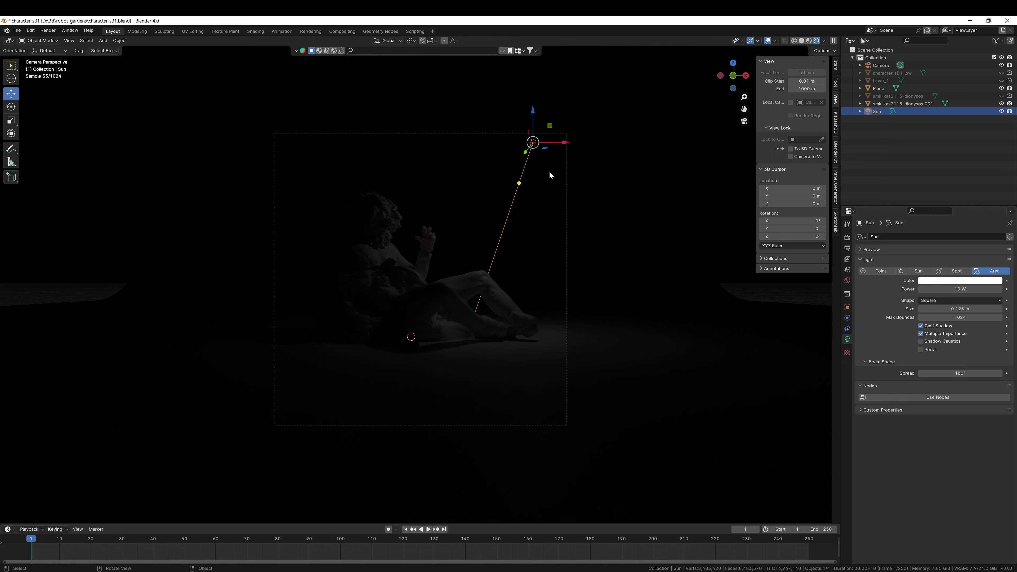
{"action": "key", "text": "s"}
{"action": "left_click", "coordinate": [576, 231]}
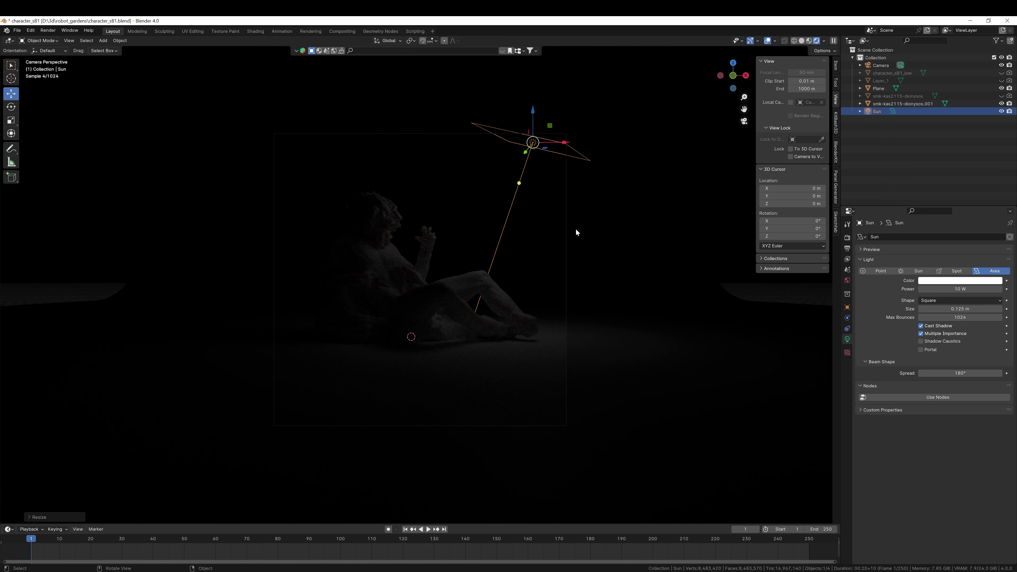
{"action": "key", "text": "s"}
{"action": "left_click", "coordinate": [788, 293]}
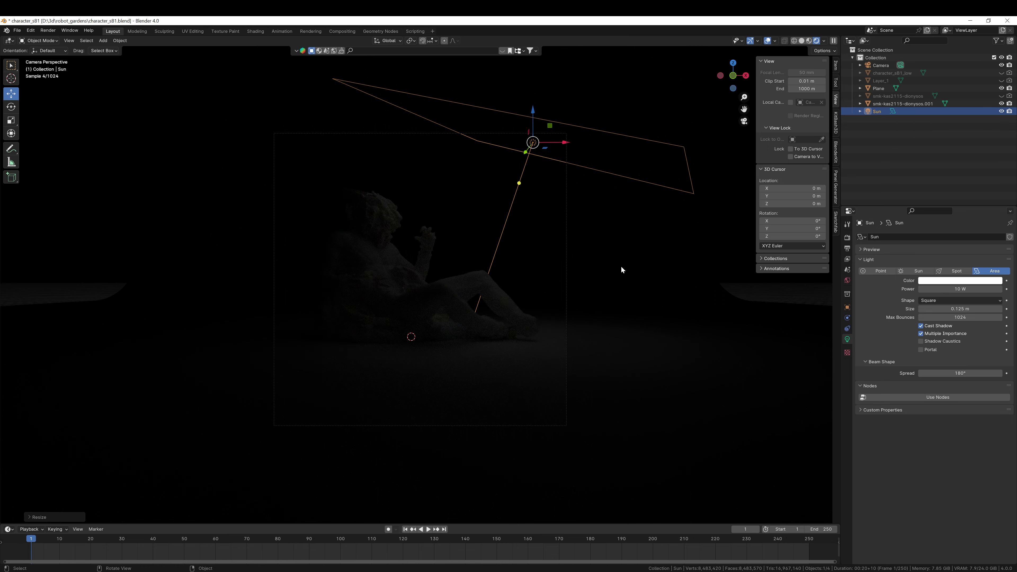
- Set the area light's power to 1000 W and raise it slightly further from the statue within the XZ plane
{"action": "left_click", "coordinate": [941, 288]}
{"action": "left_click", "coordinate": [923, 289]}
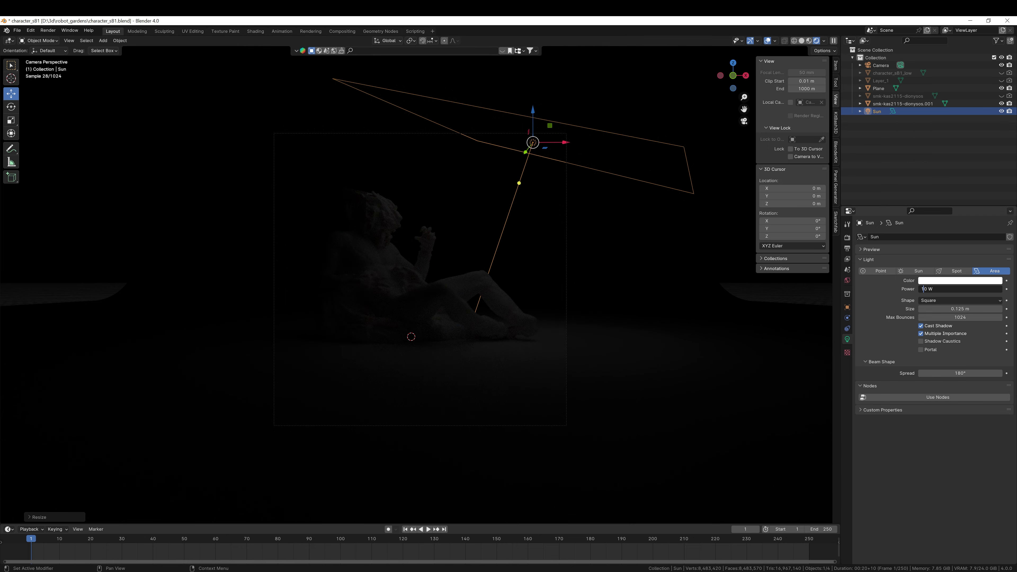
{"action": "key", "text": "Return"}
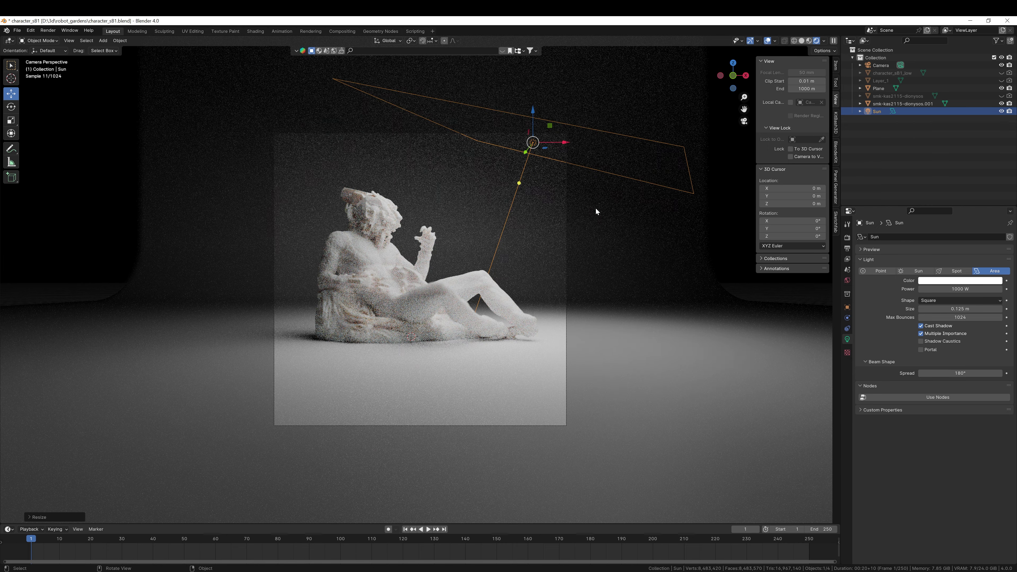
{"action": "key", "text": "g"}
{"action": "key", "text": "shift+y"}
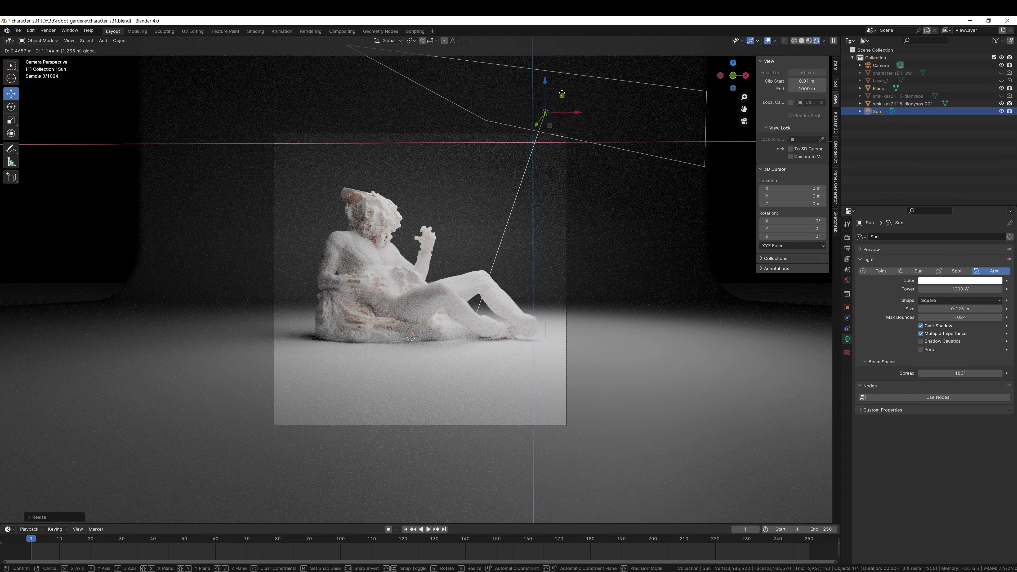
{"action": "left_click", "coordinate": [568, 82]}
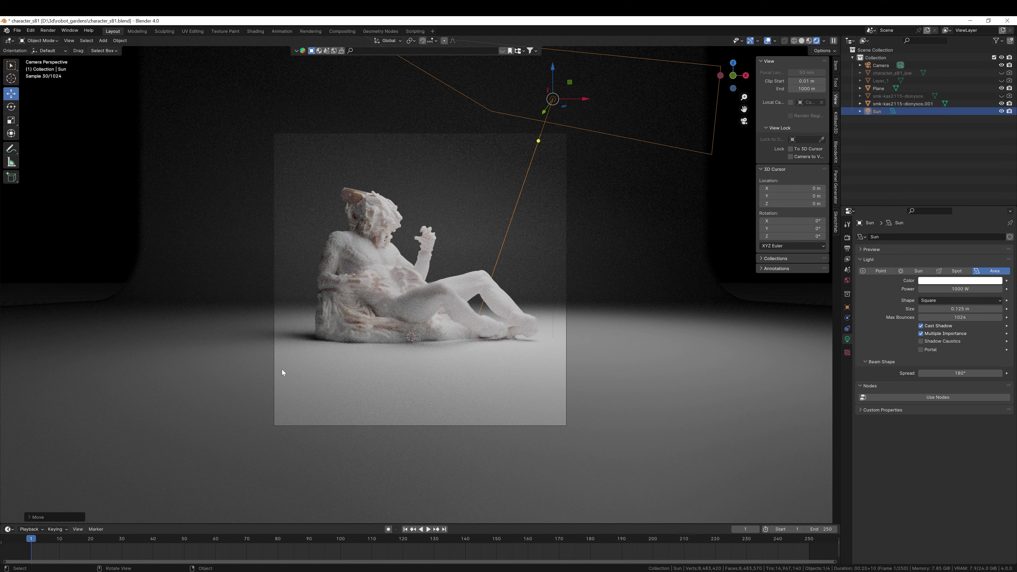
- Increase the camera's F-stop to 0.2 and return the viewport to solid shading
{"action": "scroll", "coordinate": [282, 369], "scroll_direction": "up", "scroll_amount": 3}
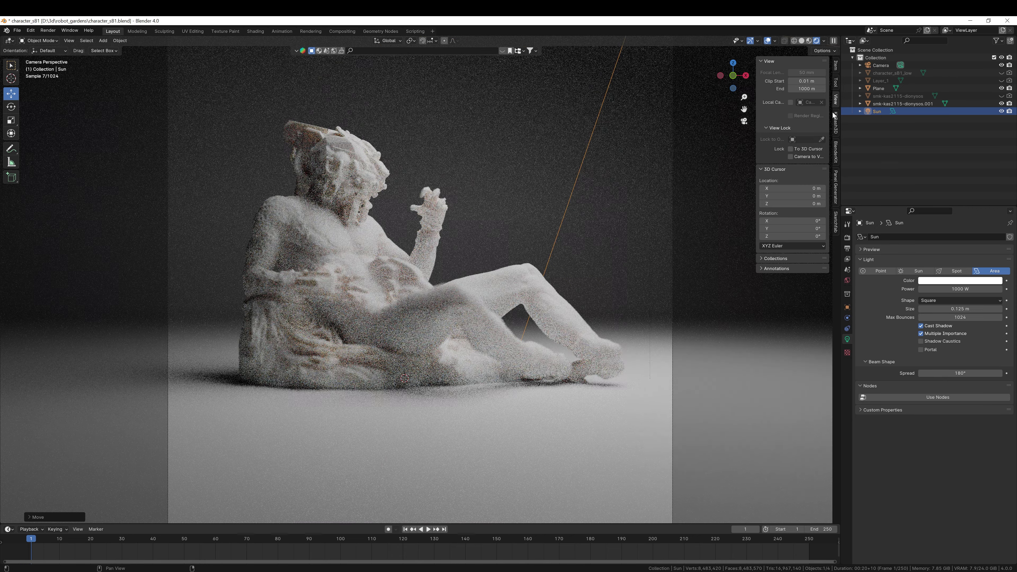
{"action": "left_click", "coordinate": [881, 65]}
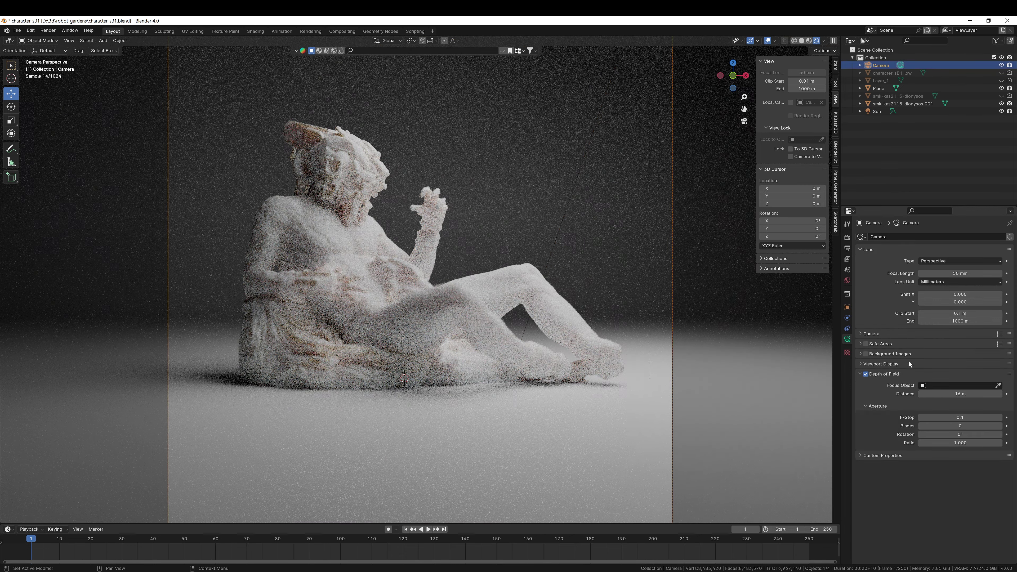
{"action": "left_click", "coordinate": [1000, 417]}
{"action": "scroll", "coordinate": [566, 318], "scroll_direction": "down", "scroll_amount": 3}
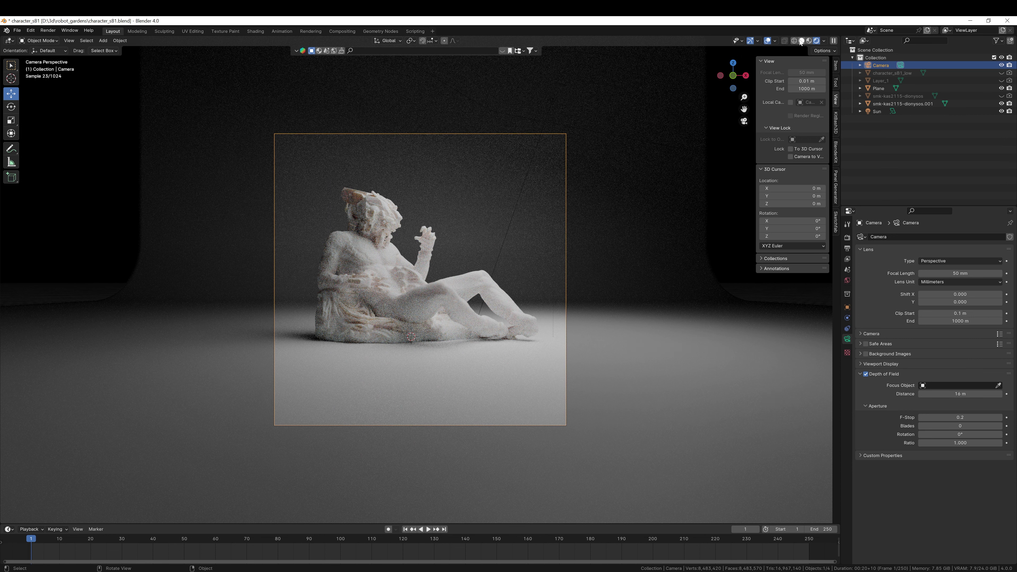
{"action": "left_click", "coordinate": [801, 41]}
- Enable compositing nodes for the scene and move the Composite node well away from the Render Layers node
{"action": "left_click", "coordinate": [342, 32]}
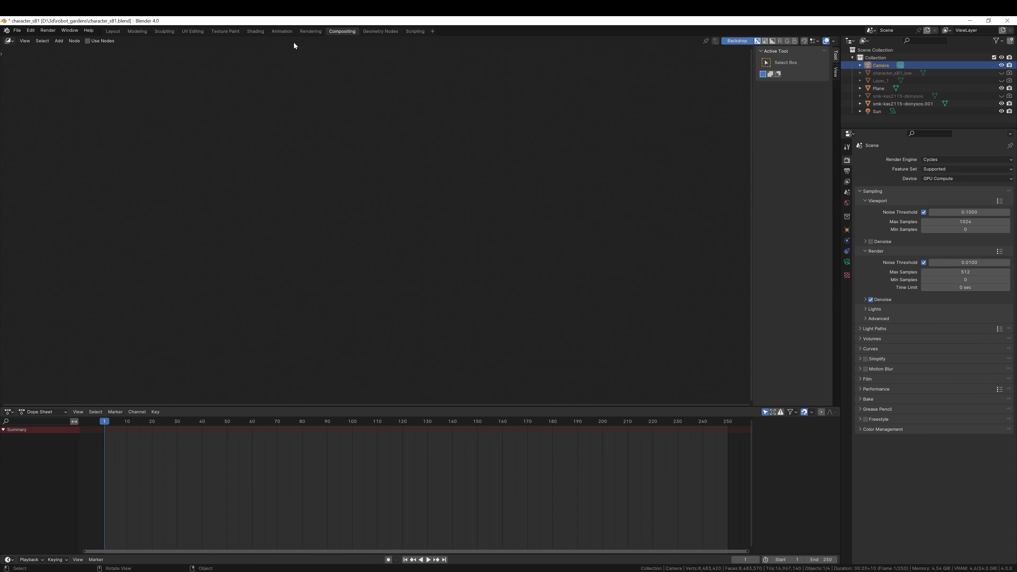
{"action": "left_click", "coordinate": [89, 41]}
{"action": "middle_click_drag", "start_coordinate": [456, 237], "coordinate": [401, 340]}
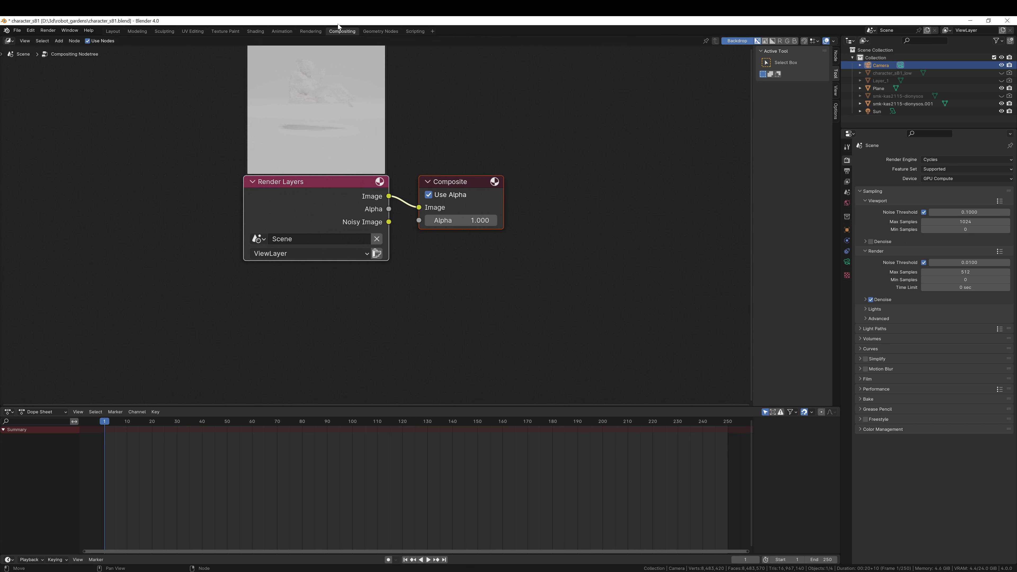
{"action": "left_click", "coordinate": [459, 181]}
{"action": "key", "text": "g"}
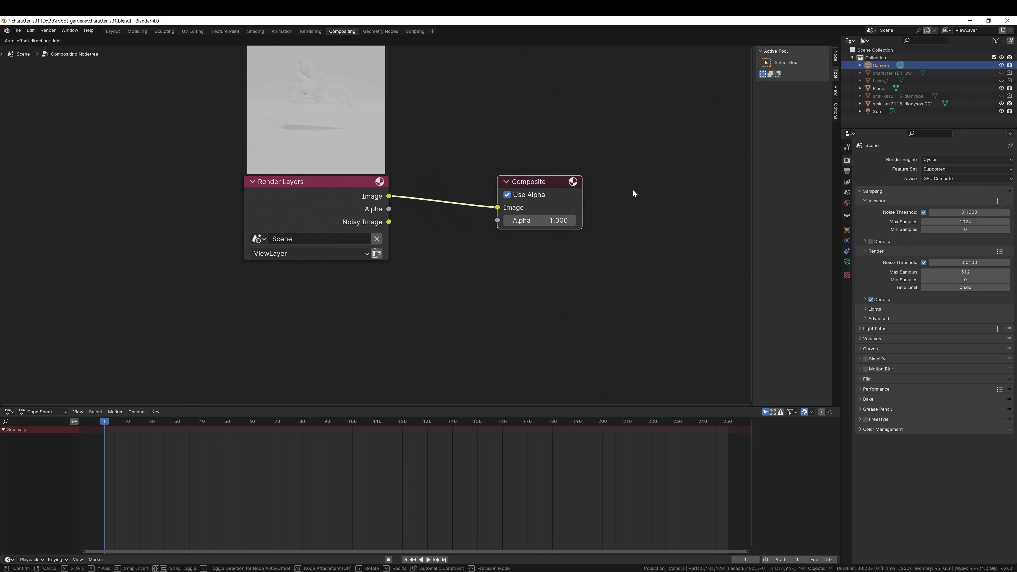
{"action": "left_click", "coordinate": [632, 189]}
{"action": "middle_click_drag", "start_coordinate": [507, 258], "coordinate": [421, 308]}
{"action": "scroll", "coordinate": [420, 308], "scroll_direction": "down", "scroll_amount": 1}
{"action": "left_click_drag", "start_coordinate": [435, 235], "coordinate": [638, 225]}
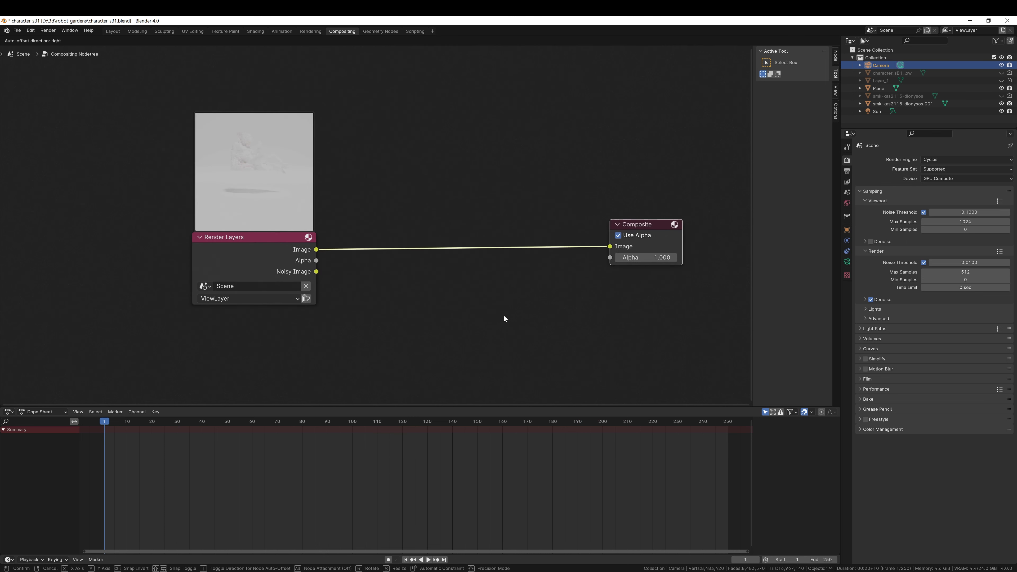
- Insert a Lens Distortion node between Render Layers and Composite, with its dispersion set to 0.025
{"action": "key", "text": "shift+a"}
{"action": "left_click", "coordinate": [489, 321]}
{"action": "type", "text": "lens"}
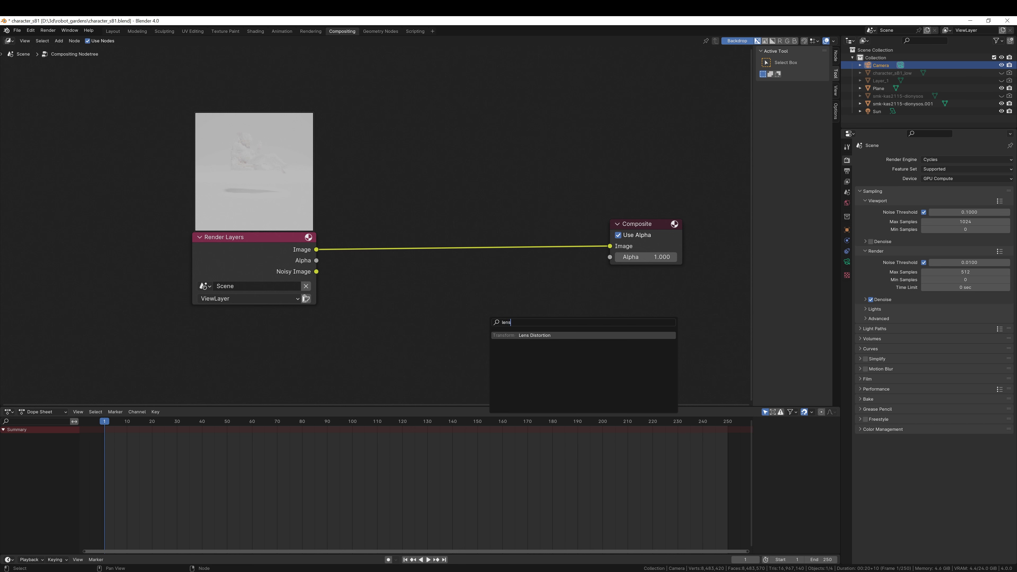
{"action": "key", "text": "Return"}
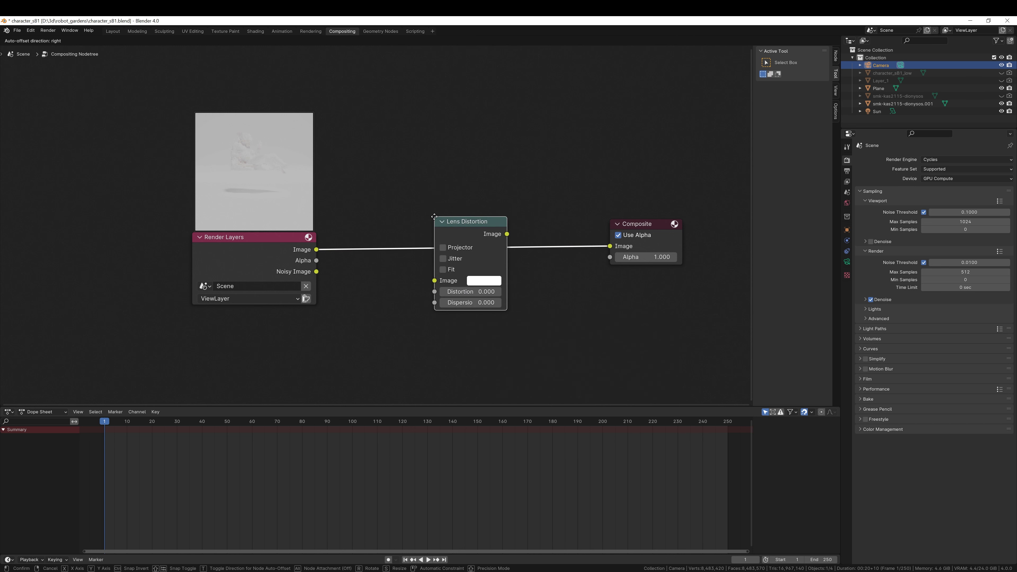
{"action": "left_click", "coordinate": [467, 302]}
{"action": "left_click", "coordinate": [467, 303]}
{"action": "type", "text": "."}
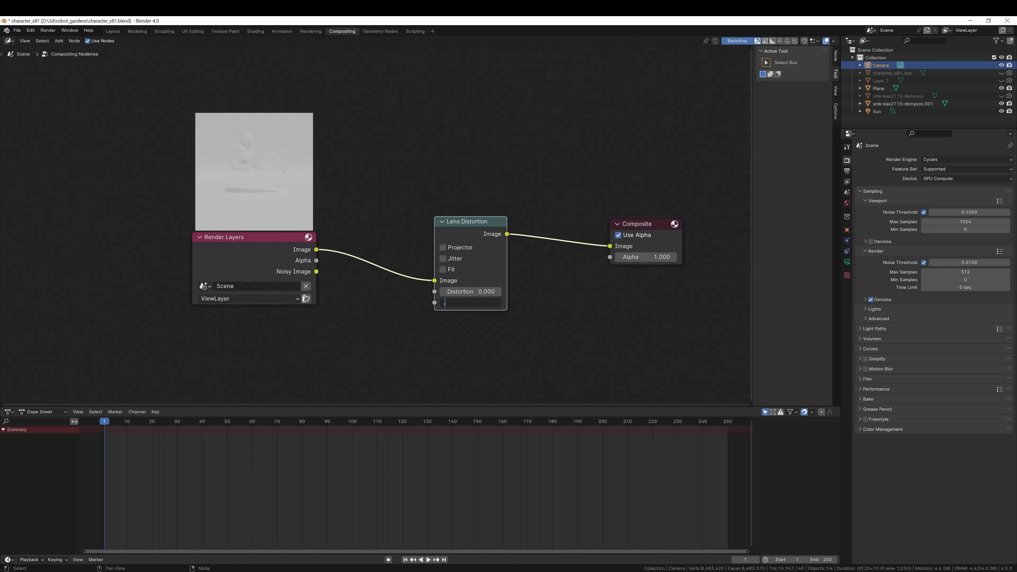
{"action": "type", "text": "025"}
{"action": "key", "text": "Return"}
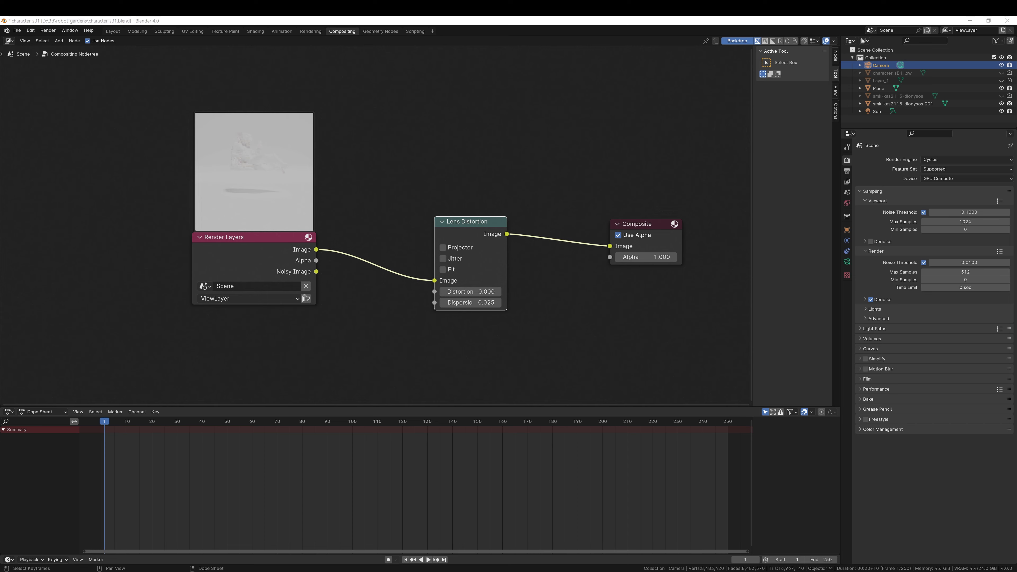
- Open the last render result and move its window clear of the compositing nodes
{"action": "key", "text": "F11"}
{"action": "scroll", "coordinate": [245, 339], "scroll_direction": "up", "scroll_amount": 2}
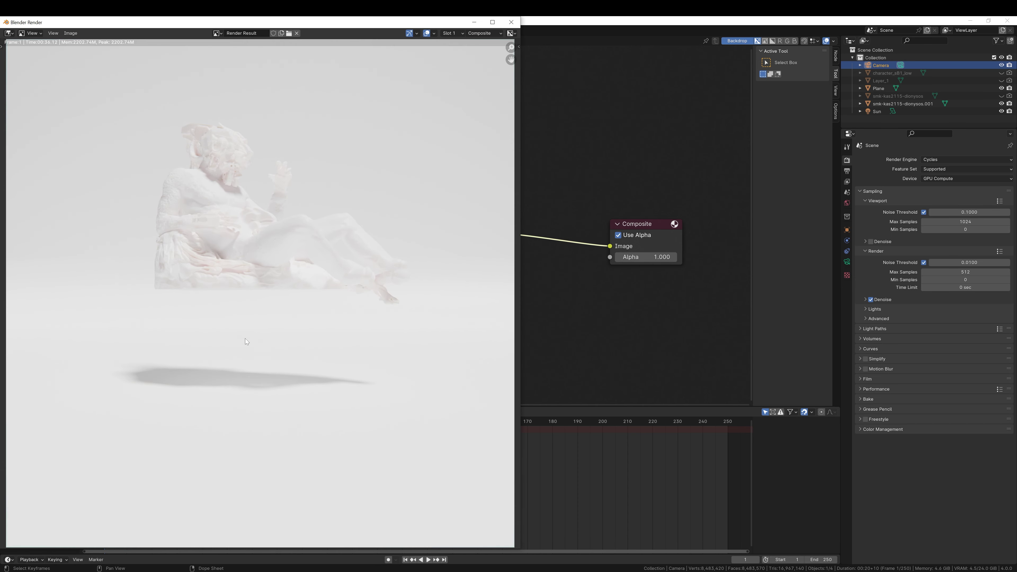
{"action": "scroll", "coordinate": [257, 336], "scroll_direction": "down", "scroll_amount": 3}
{"action": "left_click_drag", "start_coordinate": [377, 22], "coordinate": [805, 313]}
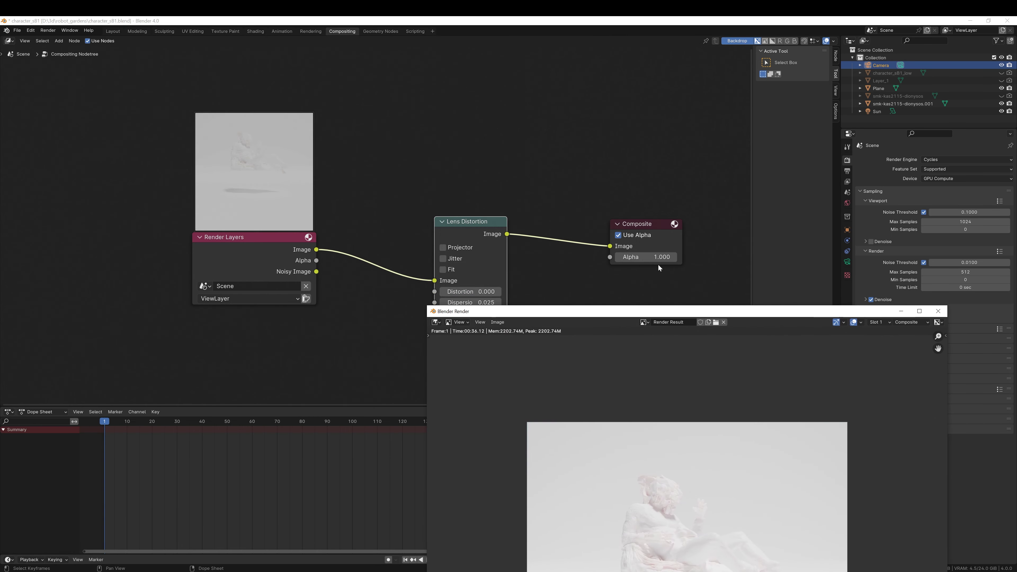
- Raise the Lens Distortion dispersion to 0.225 and examine the colour fringing up close in the render result
{"action": "left_click", "coordinate": [499, 302]}
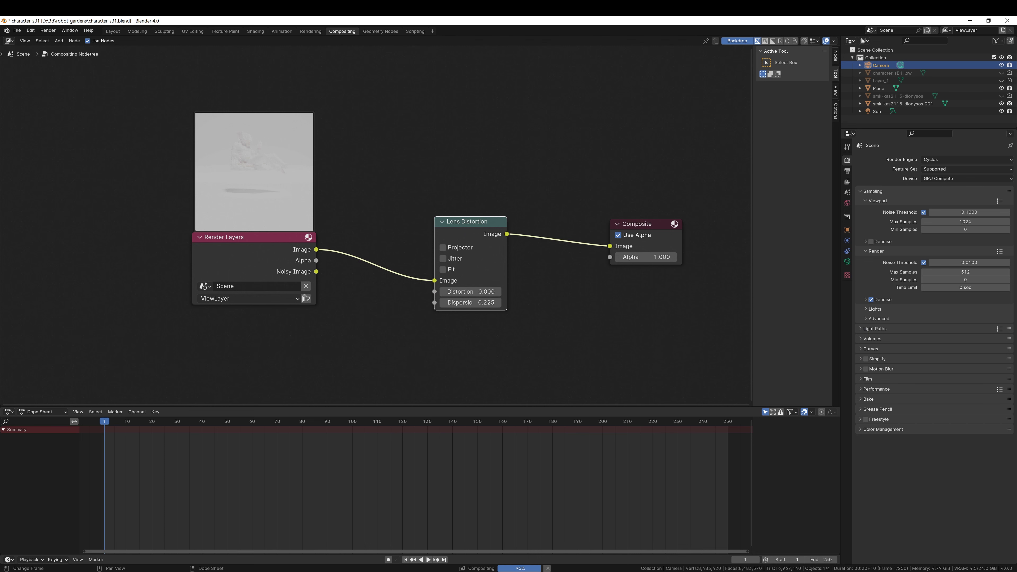
{"action": "left_click", "coordinate": [371, 547]}
{"action": "left_click_drag", "start_coordinate": [590, 318], "coordinate": [460, 105]}
{"action": "scroll", "coordinate": [565, 369], "scroll_direction": "up", "scroll_amount": 6}
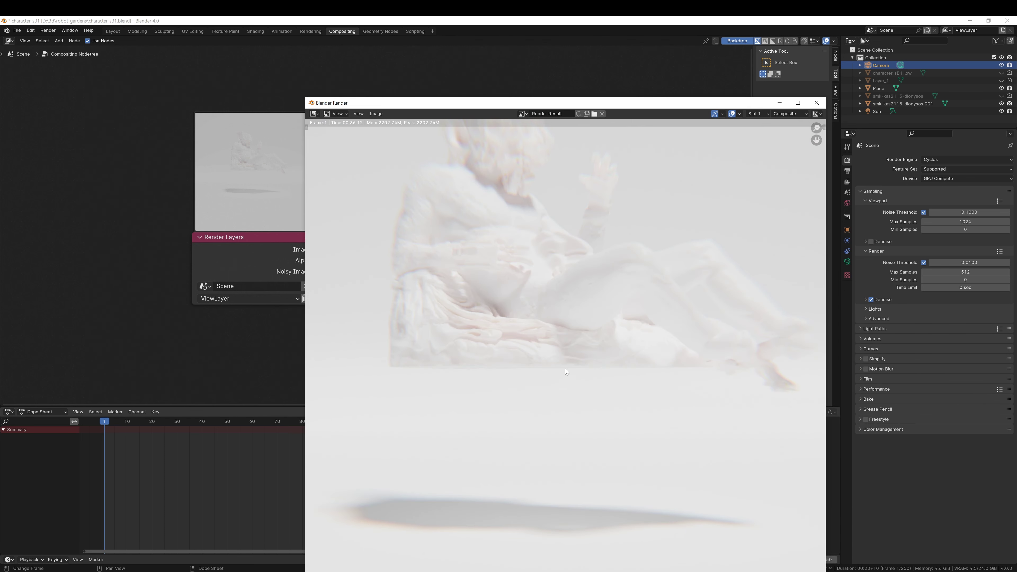
{"action": "scroll", "coordinate": [596, 317], "scroll_direction": "up", "scroll_amount": 3}
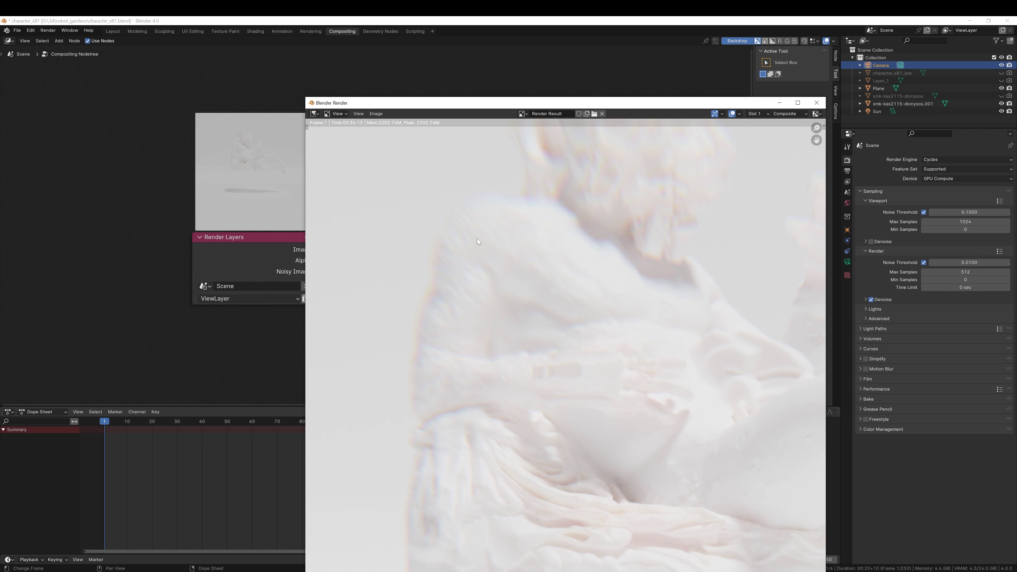
- Lower the Lens Distortion dispersion to 0.125 and render the current frame again from the Layout workspace
{"action": "left_click", "coordinate": [816, 103]}
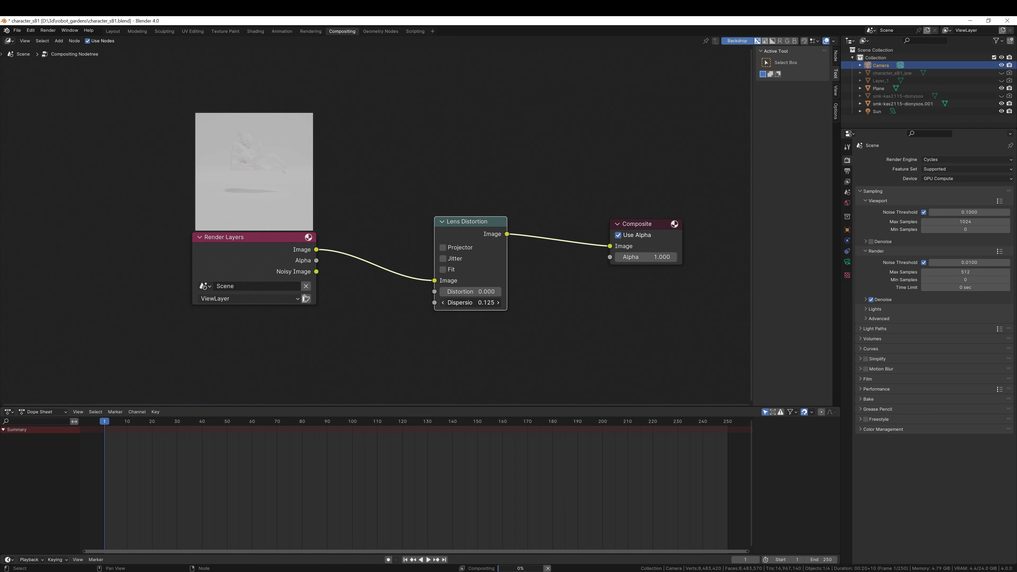
{"action": "left_click", "coordinate": [443, 302]}
{"action": "left_click", "coordinate": [113, 32]}
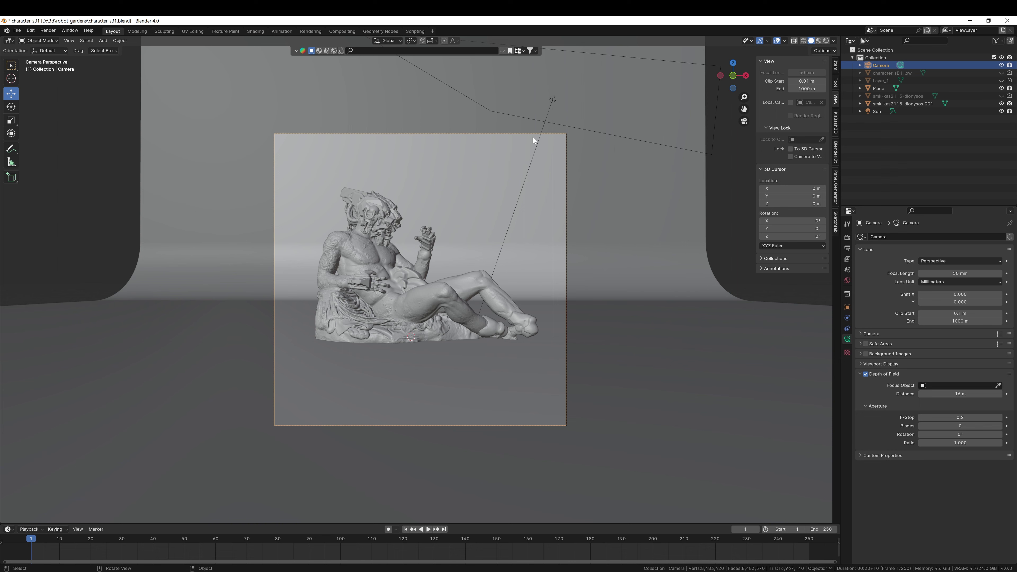
{"action": "left_click", "coordinate": [48, 30]}
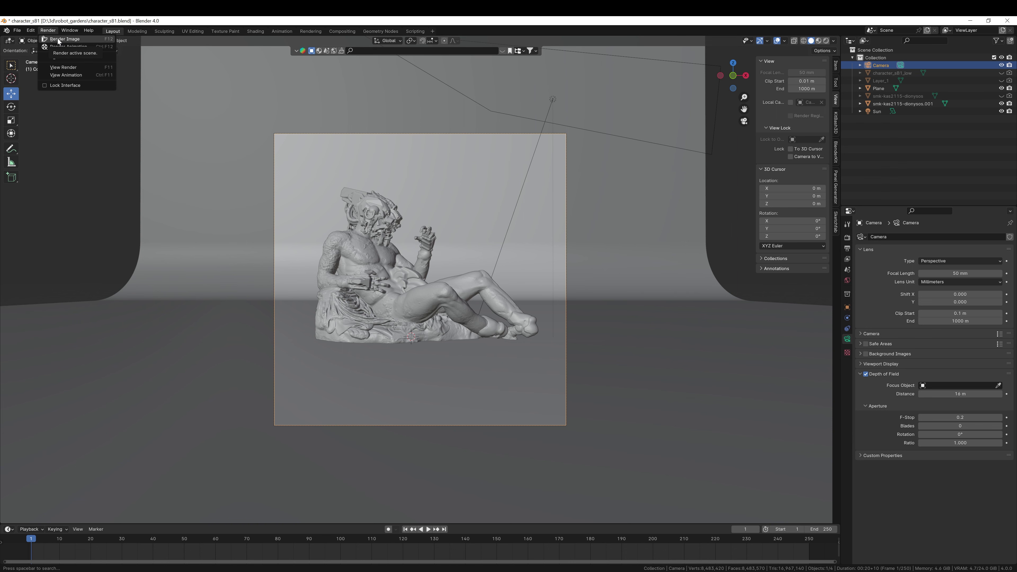
{"action": "left_click", "coordinate": [60, 46]}
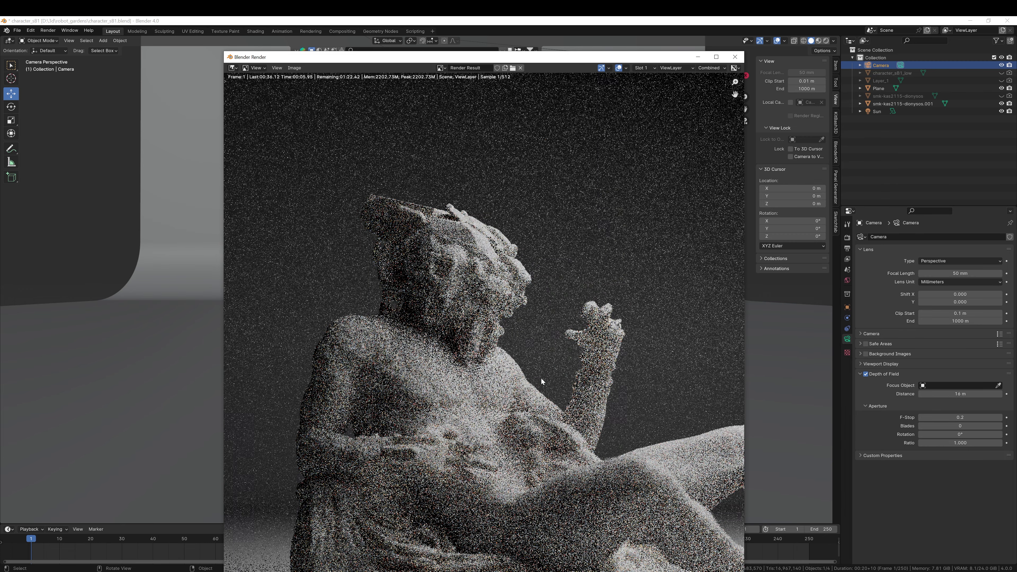
- Examine the new render of the statue up close and as a whole for colour fringing and focus
{"action": "scroll", "coordinate": [540, 377], "scroll_direction": "down", "scroll_amount": 4}
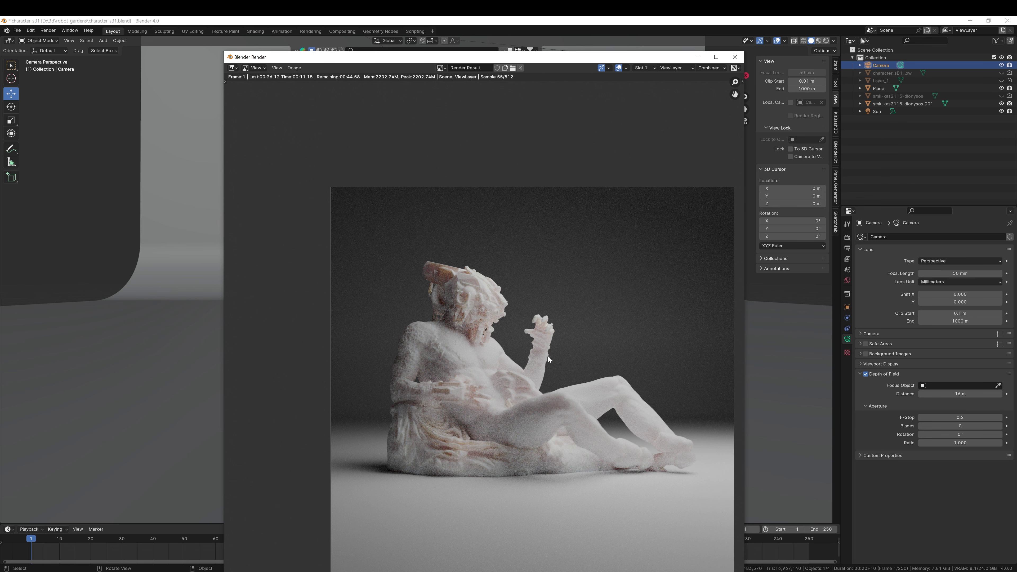
{"action": "middle_click_drag", "start_coordinate": [543, 379], "coordinate": [506, 324]}
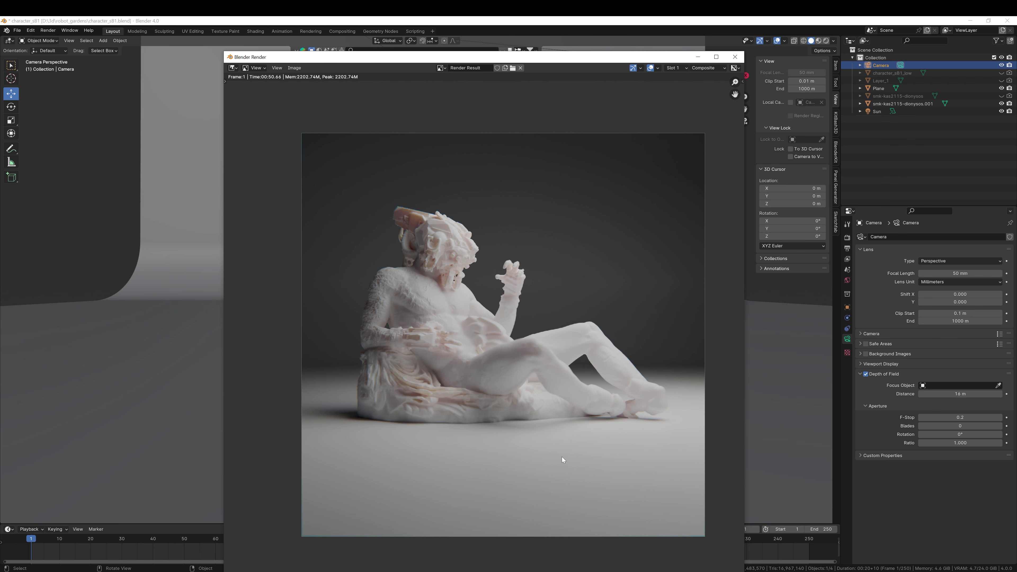
{"action": "scroll", "coordinate": [280, 345], "scroll_direction": "up", "scroll_amount": 5}
{"action": "middle_click_drag", "start_coordinate": [277, 368], "coordinate": [381, 399]}
{"action": "scroll", "coordinate": [368, 461], "scroll_direction": "down", "scroll_amount": 6}
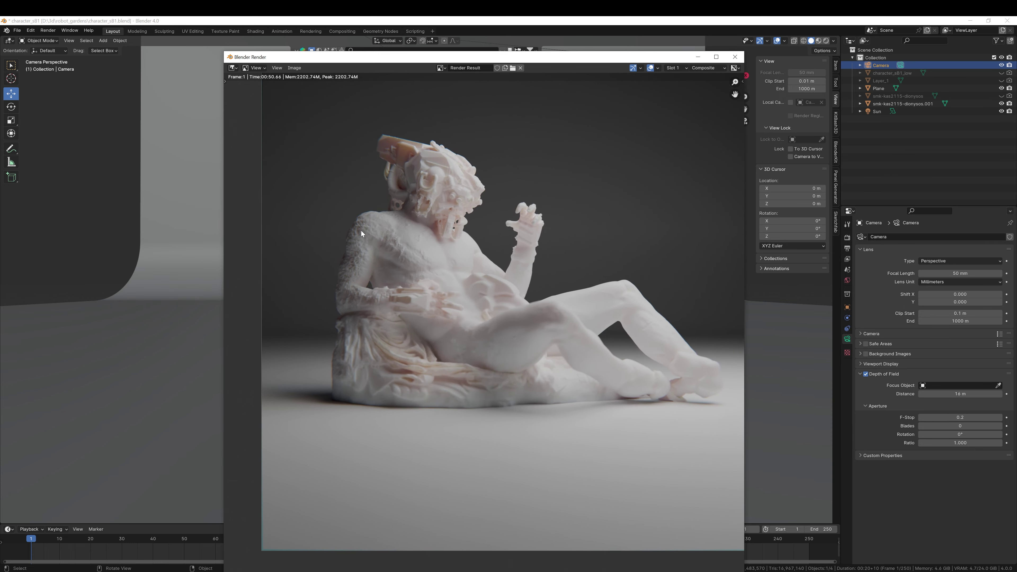
{"action": "middle_click_drag", "start_coordinate": [412, 301], "coordinate": [368, 322]}
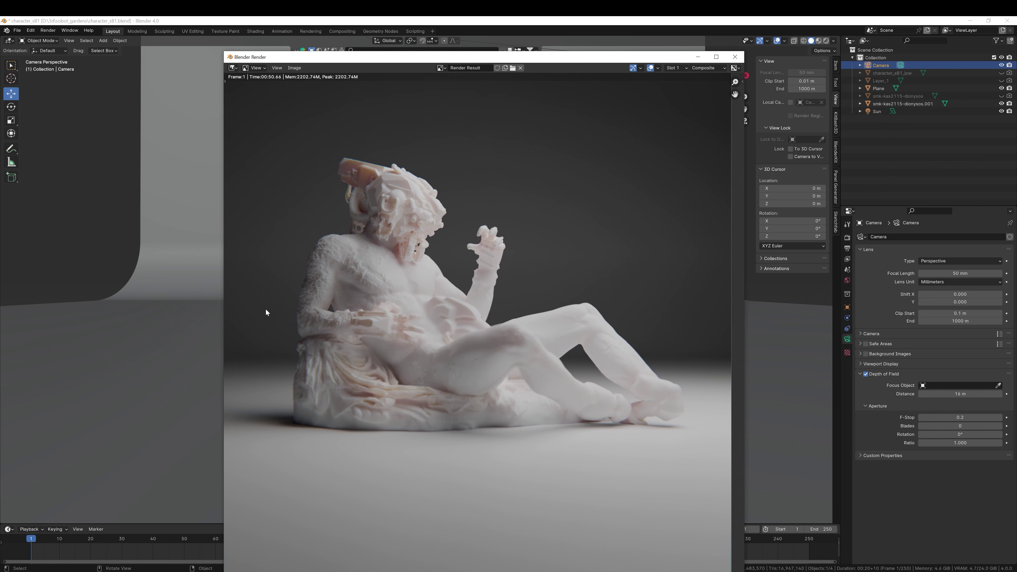
{"action": "scroll", "coordinate": [350, 303], "scroll_direction": "down", "scroll_amount": 2}
{"action": "scroll", "coordinate": [351, 303], "scroll_direction": "up", "scroll_amount": 2}
{"action": "key", "text": "Home"}
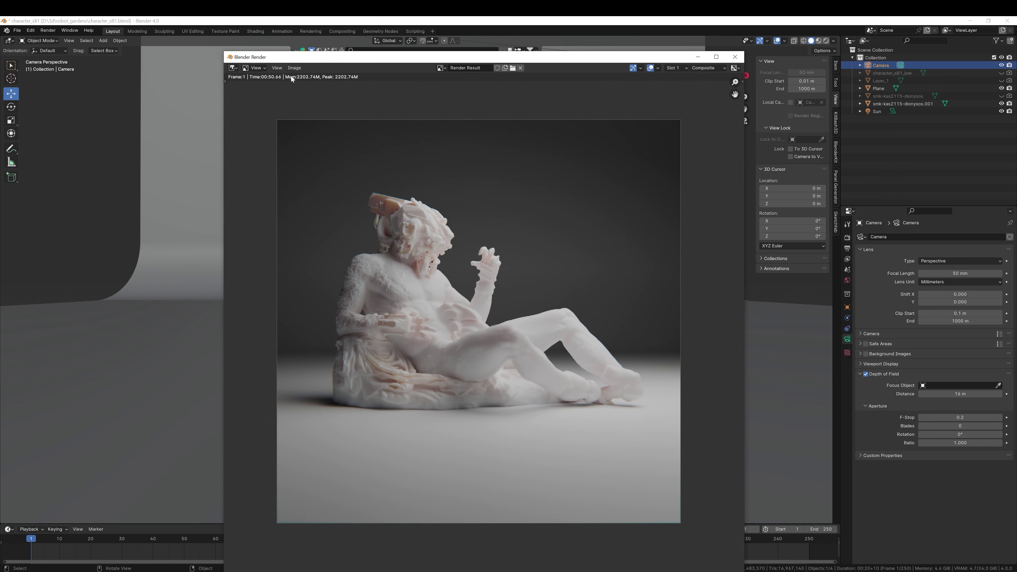
- Save the render as r2.png in the 2.3 folder and put the render window away
{"action": "left_click", "coordinate": [294, 67]}
{"action": "left_click", "coordinate": [308, 135]}
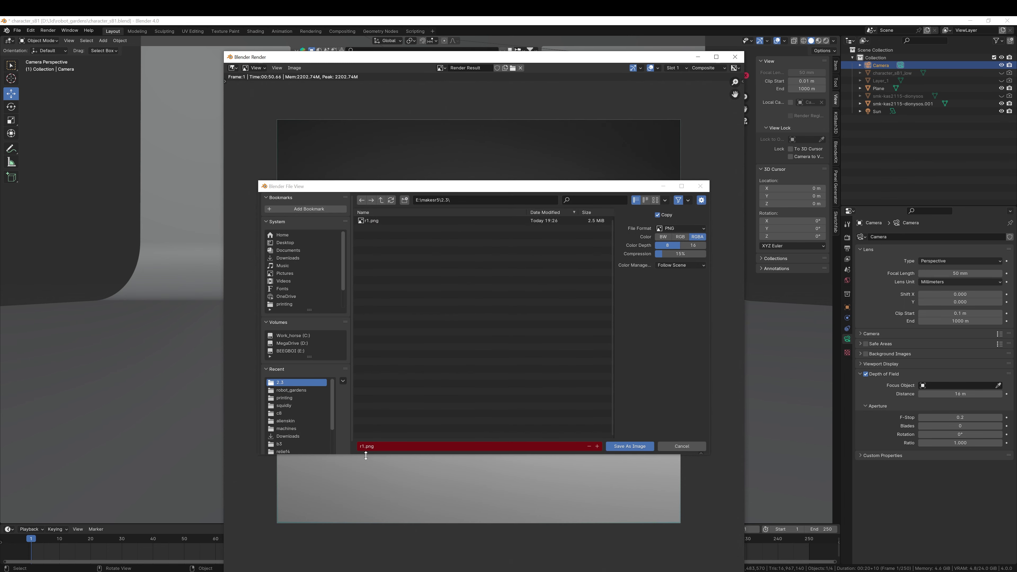
{"action": "left_click", "coordinate": [363, 446]}
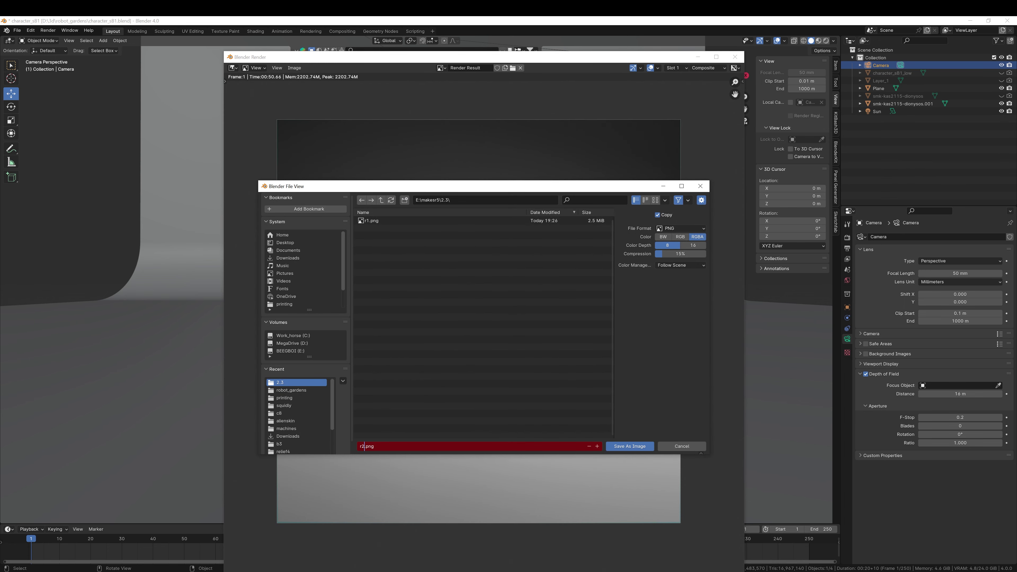
{"action": "left_click", "coordinate": [629, 446]}
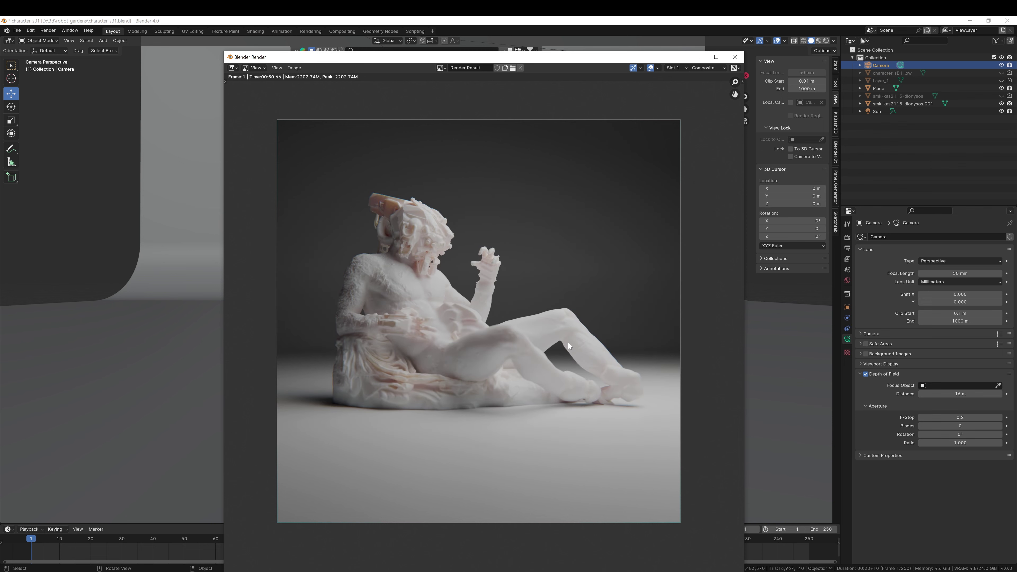
{"action": "left_click", "coordinate": [699, 58]}
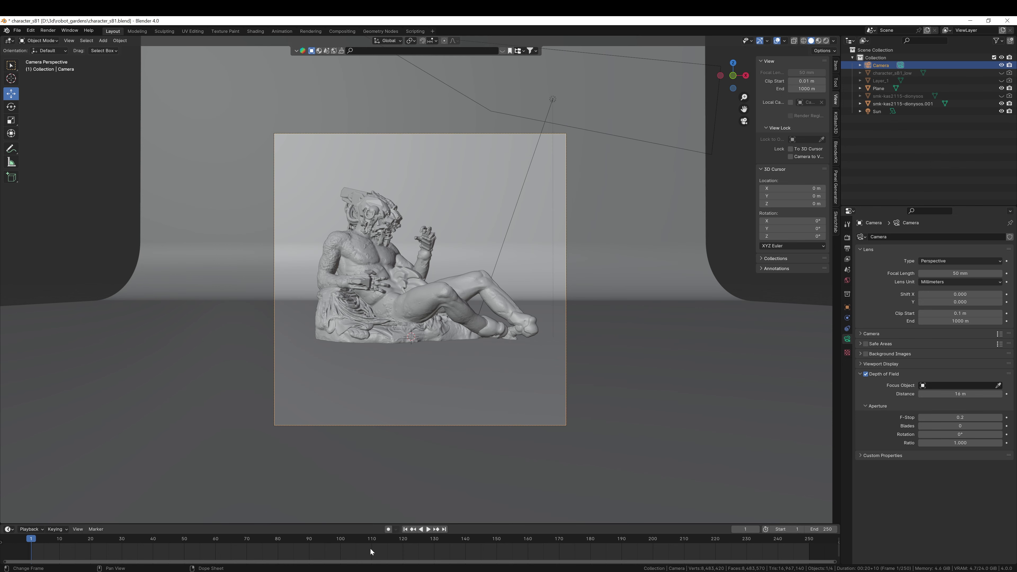
- Turn the enlarged timeline area into a Shader Editor showing the statue's material nodes, with free space before the Principled BSDF
{"action": "left_click_drag", "start_coordinate": [353, 524], "coordinate": [355, 406]}
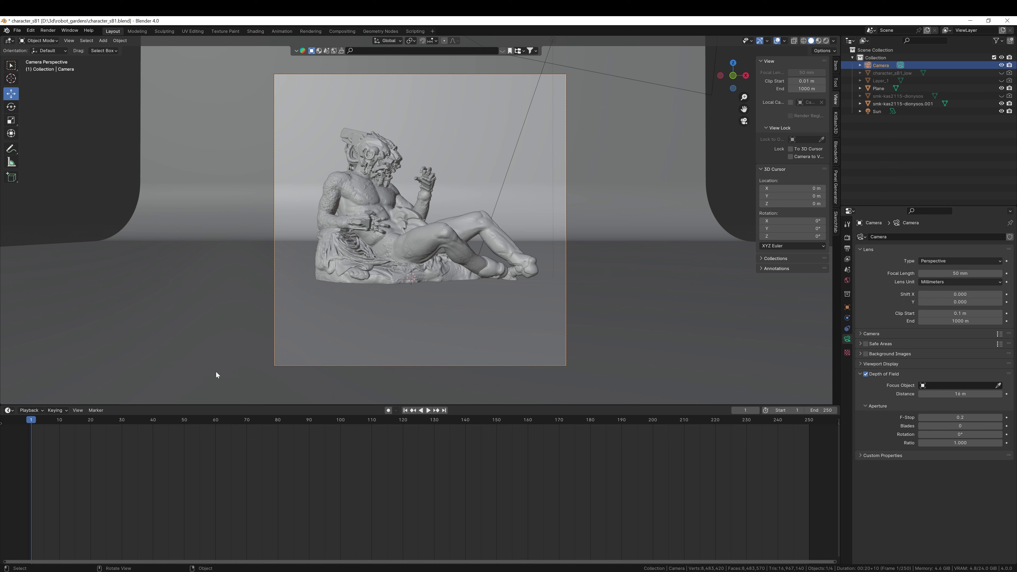
{"action": "left_click", "coordinate": [387, 217]}
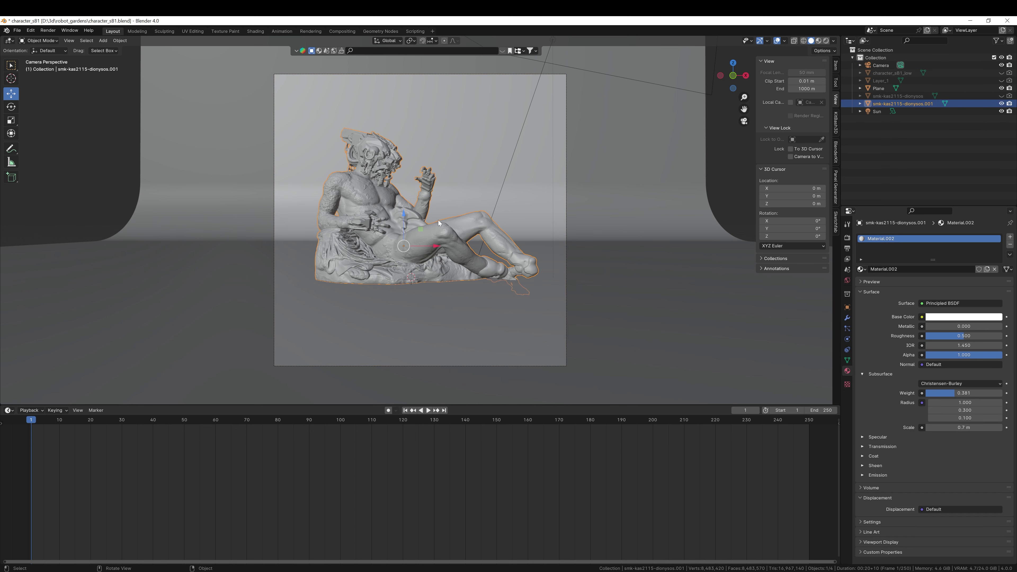
{"action": "left_click", "coordinate": [9, 410]}
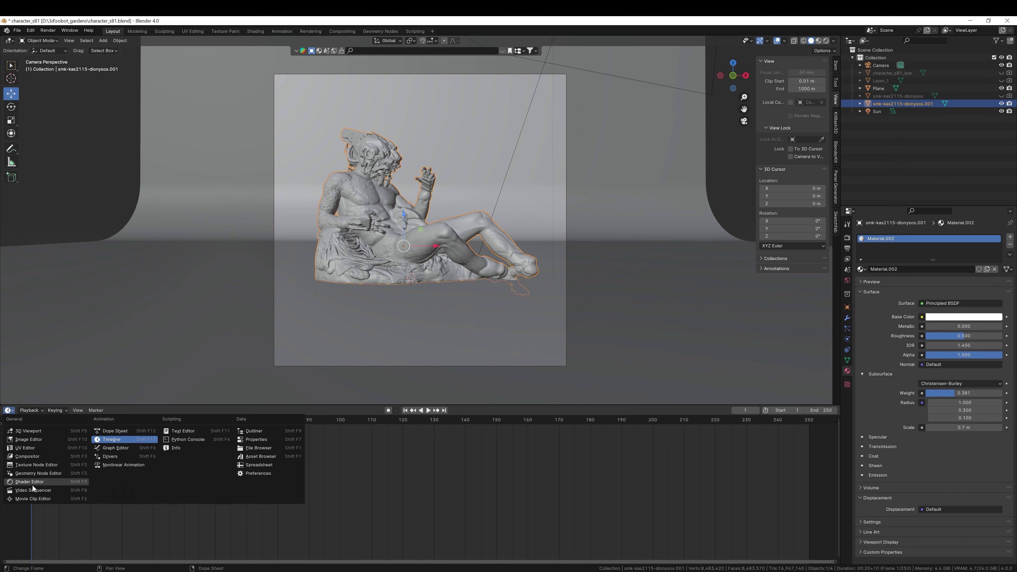
{"action": "left_click", "coordinate": [32, 482]}
{"action": "middle_click_drag", "start_coordinate": [249, 500], "coordinate": [481, 466]}
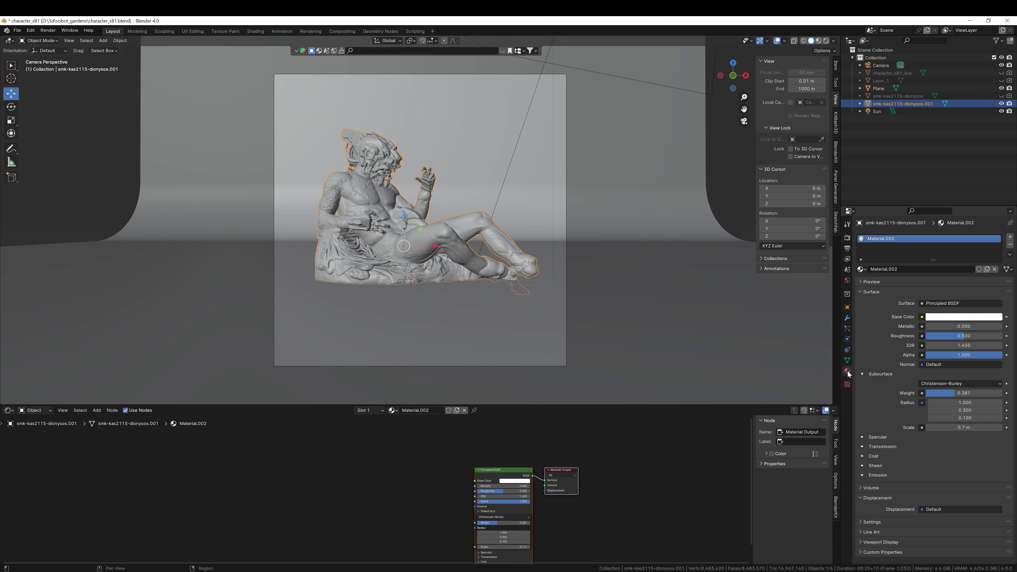
{"action": "mouse_move", "coordinate": [432, 492]}
{"action": "middle_mouse_down"}
{"action": "mouse_move", "coordinate": [435, 454]}
{"action": "mouse_move", "coordinate": [444, 488]}
{"action": "middle_mouse_up"}
{"action": "scroll", "coordinate": [429, 459], "scroll_direction": "up", "scroll_amount": 2}
{"action": "left_click", "coordinate": [326, 476]}
{"action": "middle_click_drag", "start_coordinate": [374, 470], "coordinate": [447, 472]}
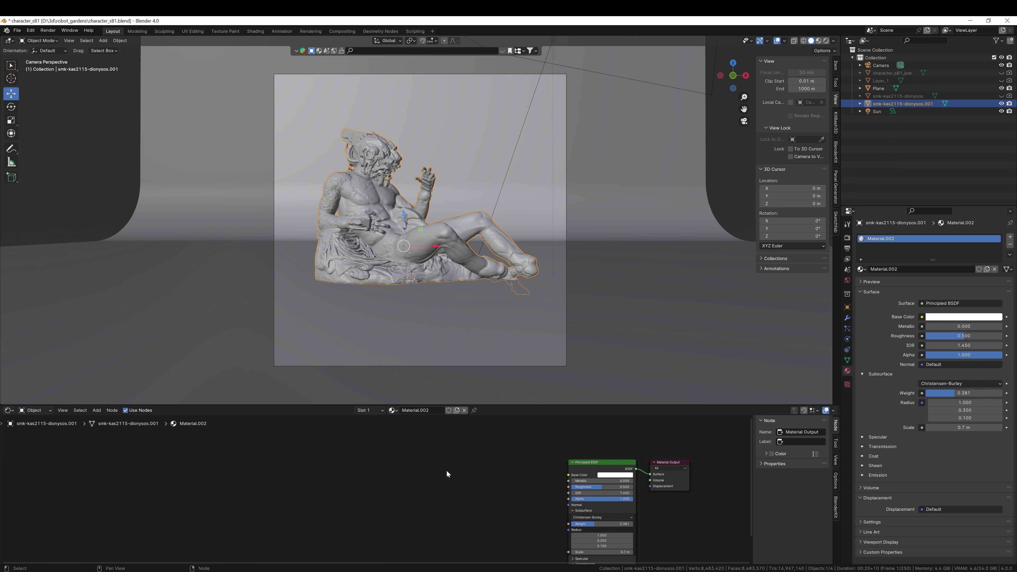
- Add a Texture Coordinate node well ahead of the Principled BSDF in the statue's material
{"action": "key", "text": "shift+a"}
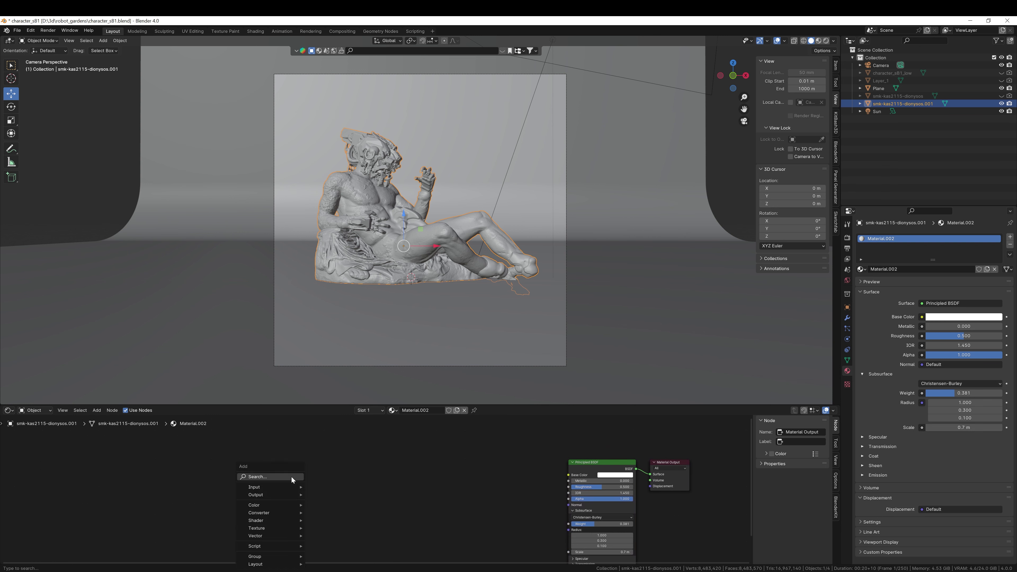
{"action": "left_click", "coordinate": [291, 479]}
{"action": "type", "text": "text"}
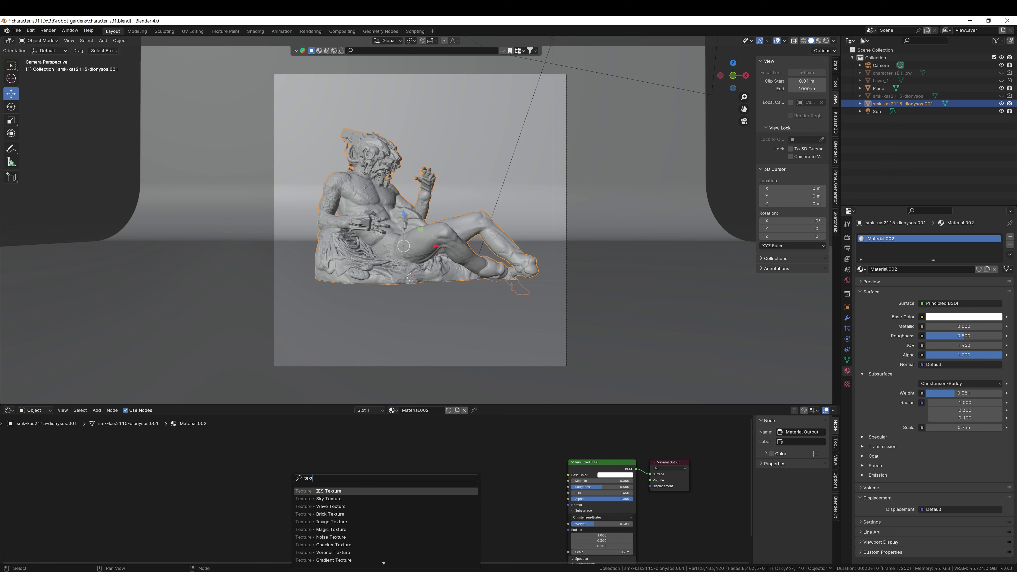
{"action": "type", "text": "ure c"}
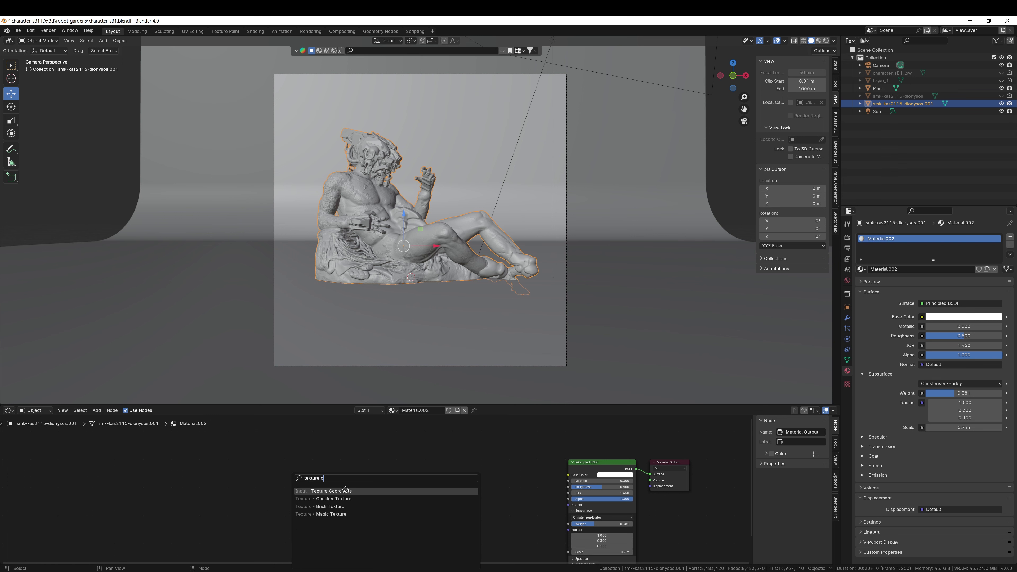
{"action": "left_click", "coordinate": [345, 489]}
{"action": "left_click", "coordinate": [263, 489]}
- Add a Mapping node beside the Texture Coordinate node
{"action": "key", "text": "shift+a"}
{"action": "type", "text": "m"}
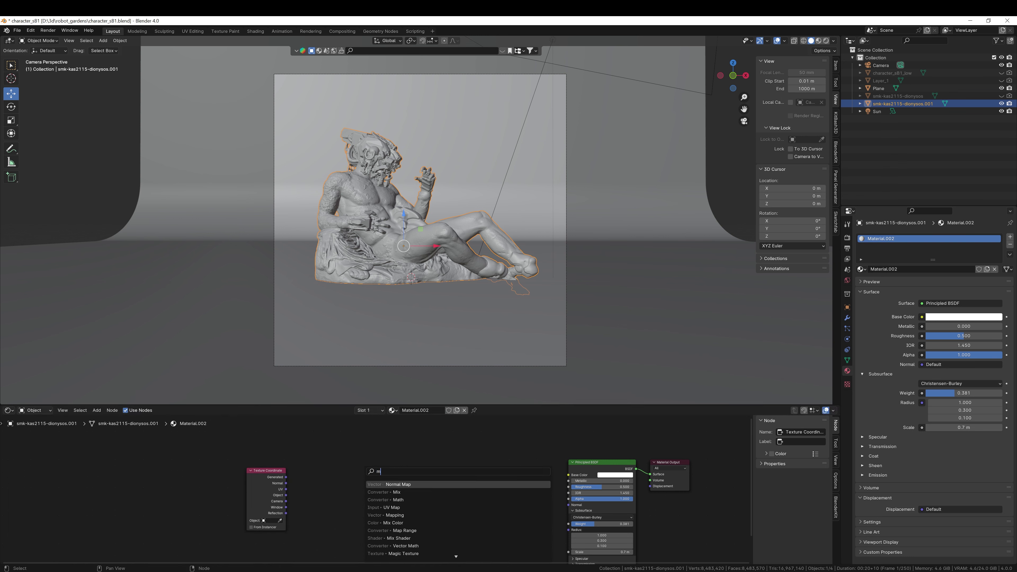
{"action": "type", "text": "apping"}
{"action": "key", "text": "Return"}
{"action": "left_click", "coordinate": [367, 467]}
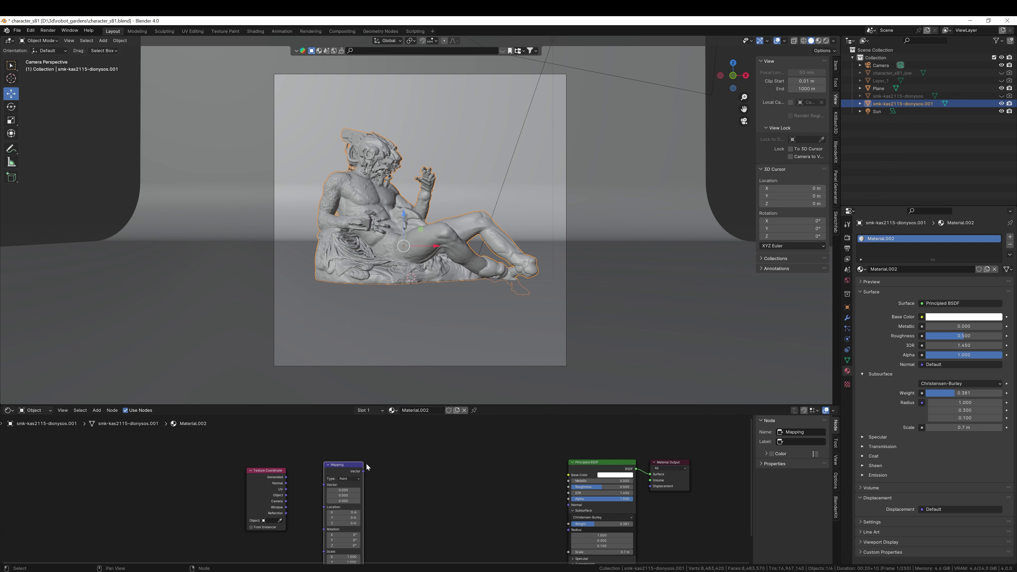
- Add a Color Ramp node between the Mapping node and the Principled BSDF
{"action": "key", "text": "shift+a"}
{"action": "type", "text": "col"}
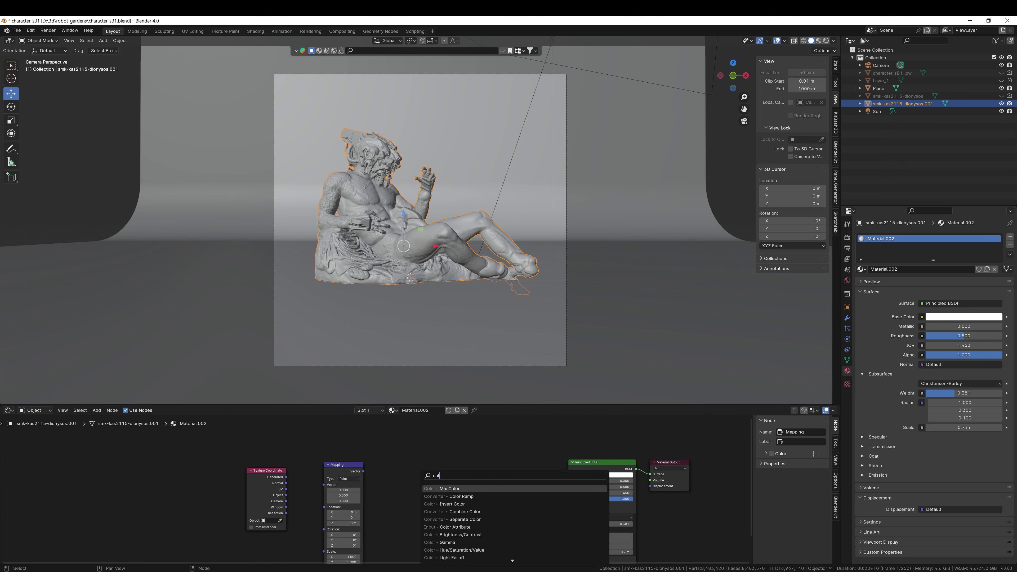
{"action": "left_click", "coordinate": [445, 497]}
{"action": "left_click", "coordinate": [444, 494]}
- Link the Generated coordinates through Mapping and Color Ramp into Base Color, and show the viewport in Material Preview
{"action": "left_click_drag", "start_coordinate": [286, 478], "coordinate": [424, 515]}
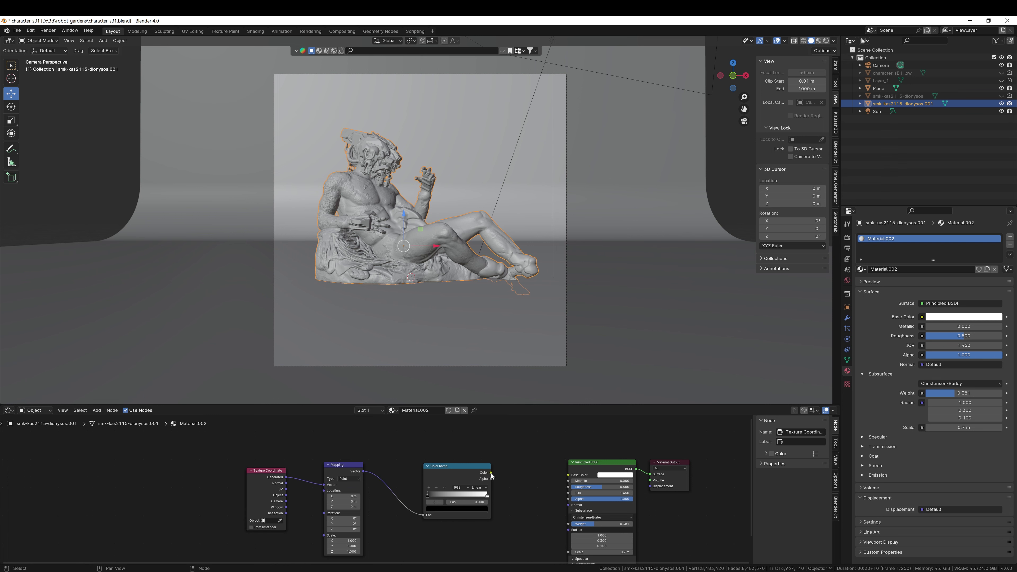
{"action": "left_click_drag", "start_coordinate": [492, 475], "coordinate": [568, 475]}
{"action": "left_click", "coordinate": [818, 42]}
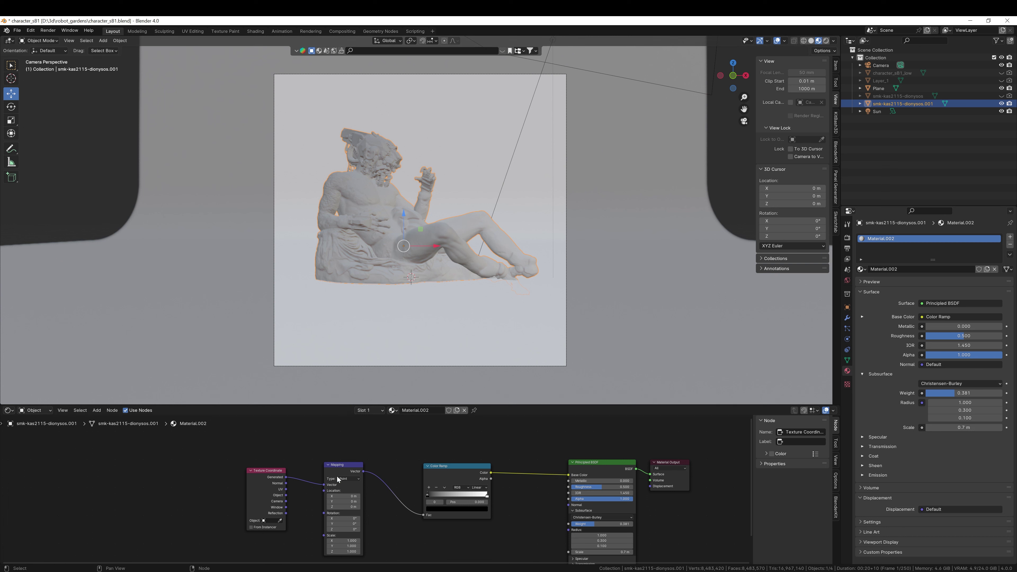
- Recolour the Color Ramp's black stop to a medium green and place it at about 0.34
{"action": "left_click_drag", "start_coordinate": [427, 495], "coordinate": [454, 493]}
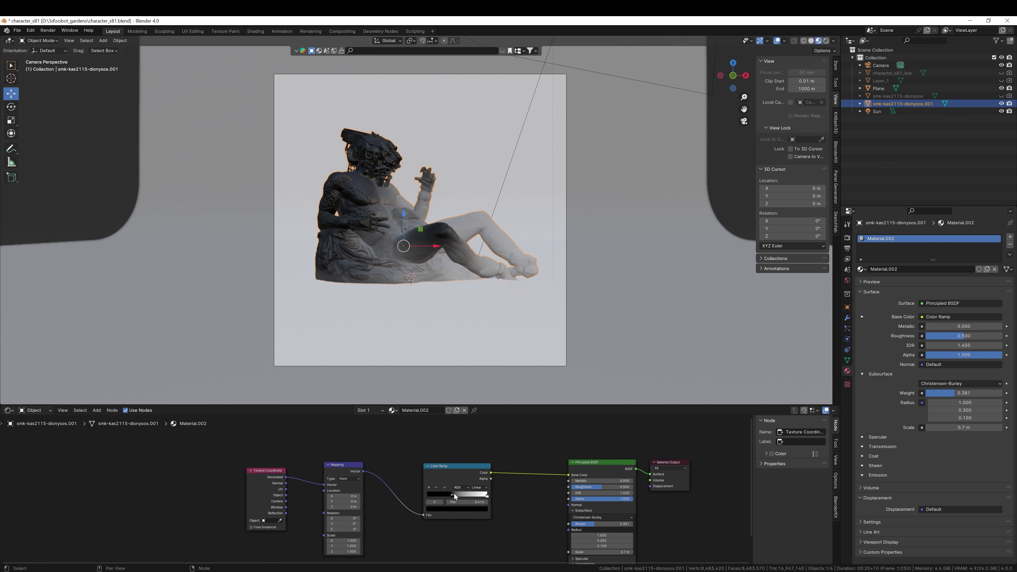
{"action": "left_click", "coordinate": [451, 509]}
{"action": "left_click", "coordinate": [481, 440]}
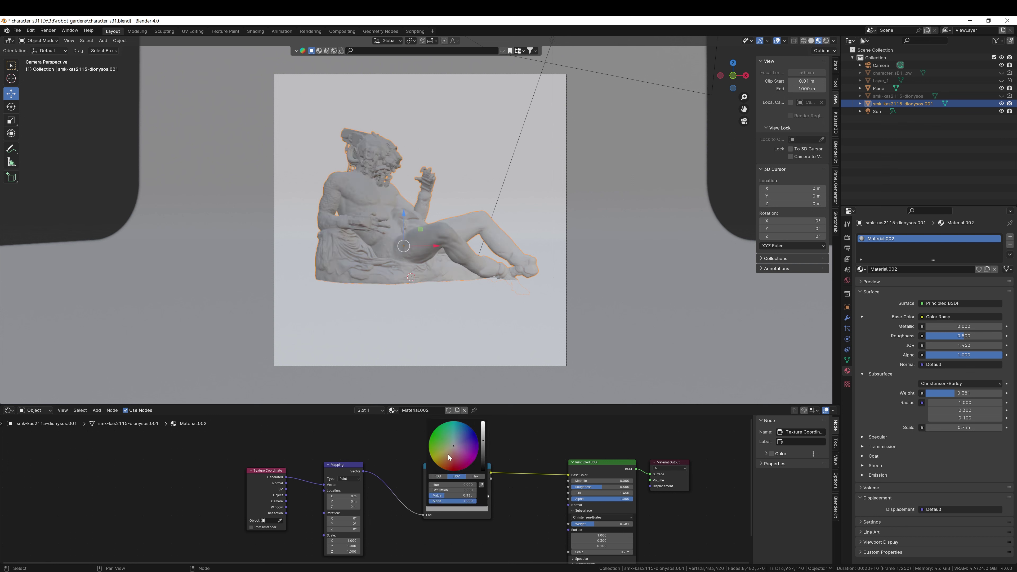
{"action": "left_click_drag", "start_coordinate": [442, 460], "coordinate": [443, 426]}
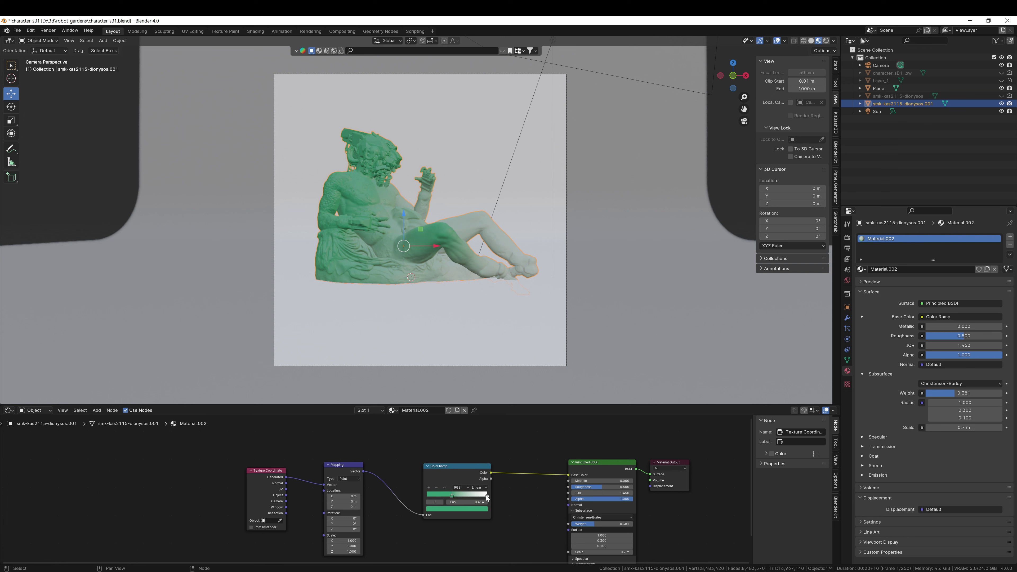
{"action": "left_click", "coordinate": [487, 496]}
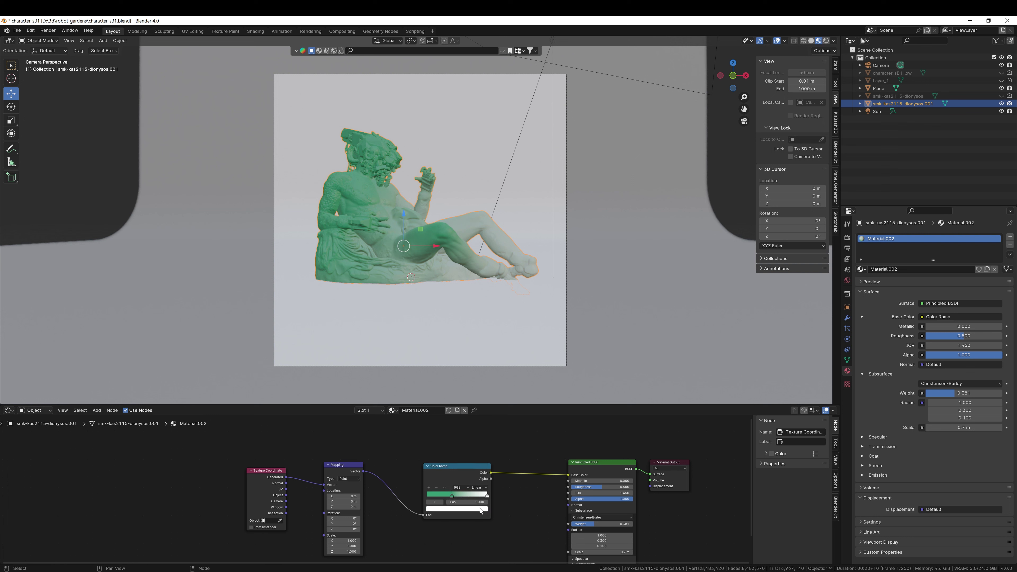
{"action": "left_click", "coordinate": [451, 496]}
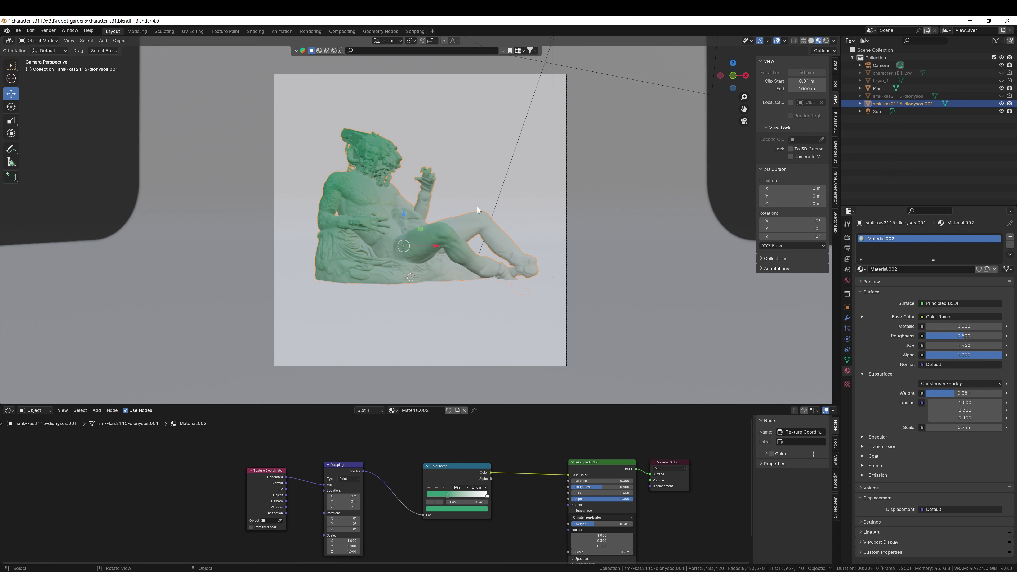
- Show the viewport in rendered shading, add a middle stop to the Color Ramp and move the green stop to about 0.23
{"action": "left_click", "coordinate": [826, 41]}
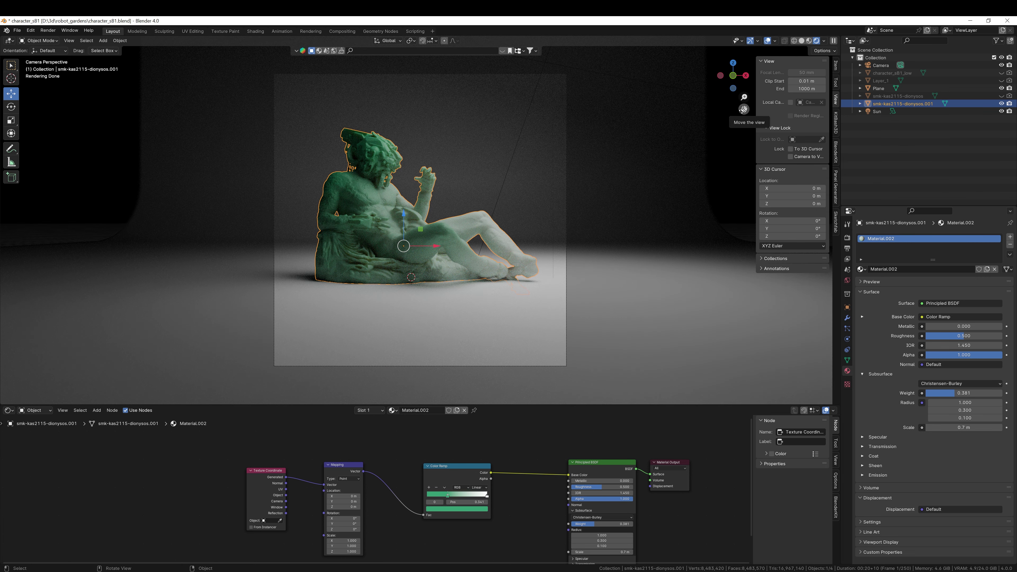
{"action": "left_click", "coordinate": [429, 488]}
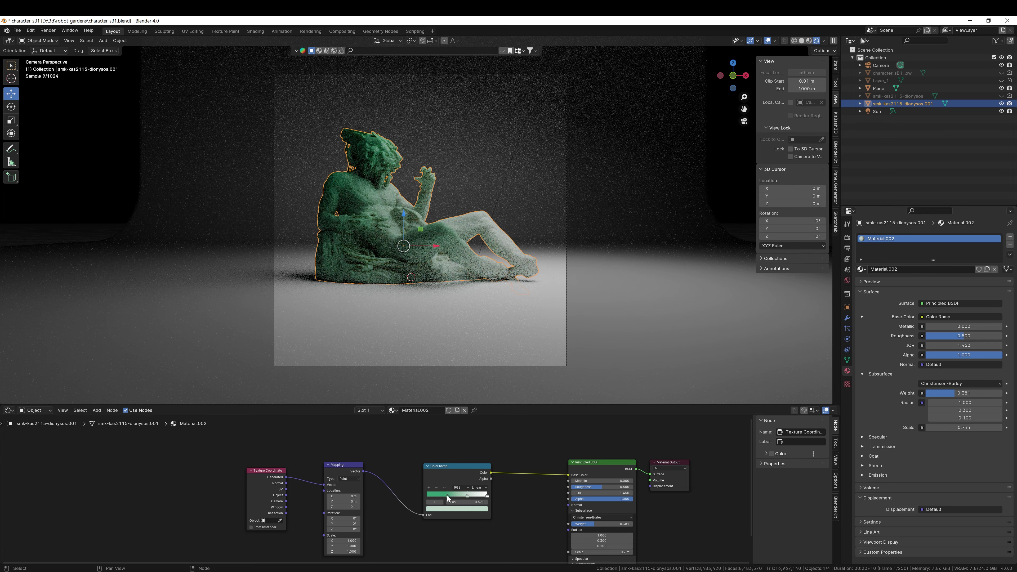
{"action": "left_click_drag", "start_coordinate": [448, 497], "coordinate": [441, 500]}
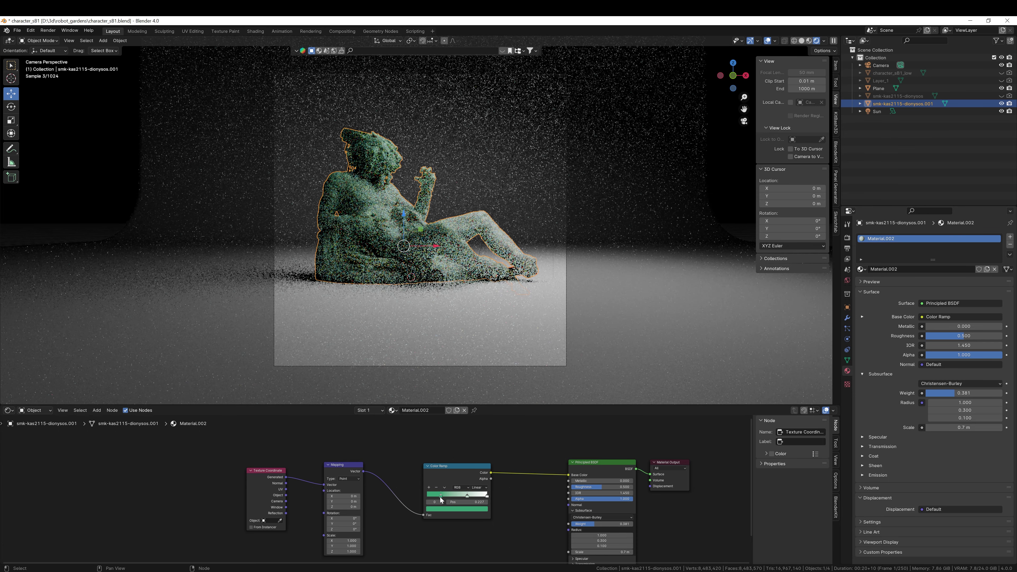
- Recolour the Color Ramp's middle stop to a more saturated green and move it towards the ramp's centre
{"action": "left_click", "coordinate": [467, 497]}
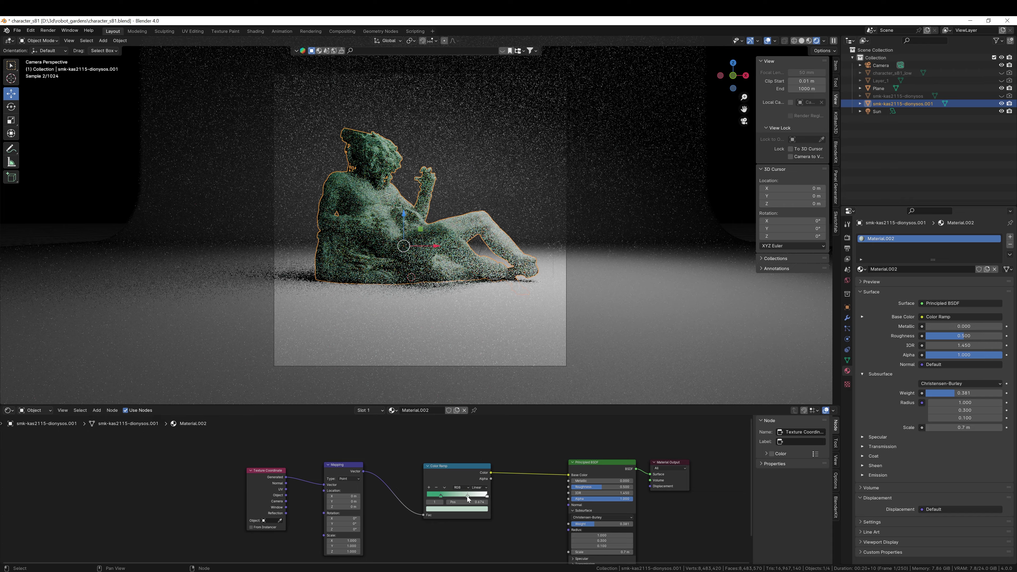
{"action": "left_click", "coordinate": [456, 509]}
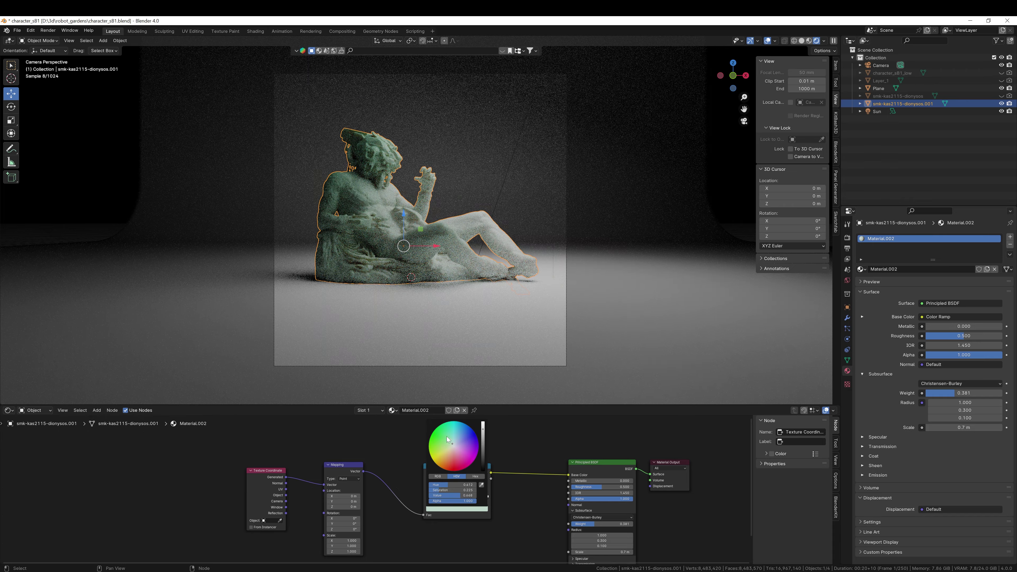
{"action": "left_click_drag", "start_coordinate": [446, 437], "coordinate": [442, 431]}
- Recolour the Color Ramp's first stop from green to dark red and shift it slightly towards the middle stop
{"action": "left_click", "coordinate": [441, 496]}
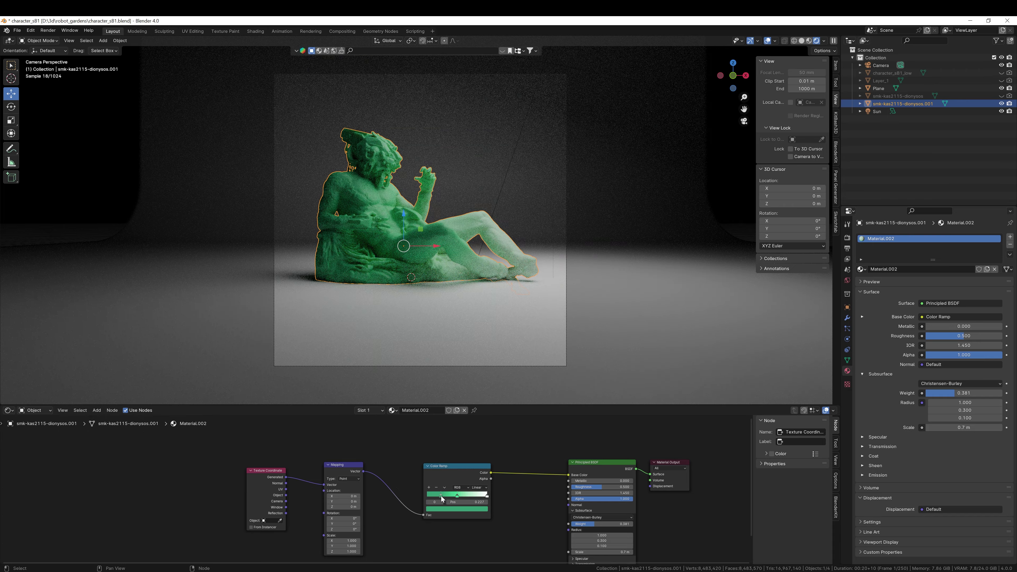
{"action": "left_click", "coordinate": [441, 509]}
{"action": "left_click", "coordinate": [442, 458]}
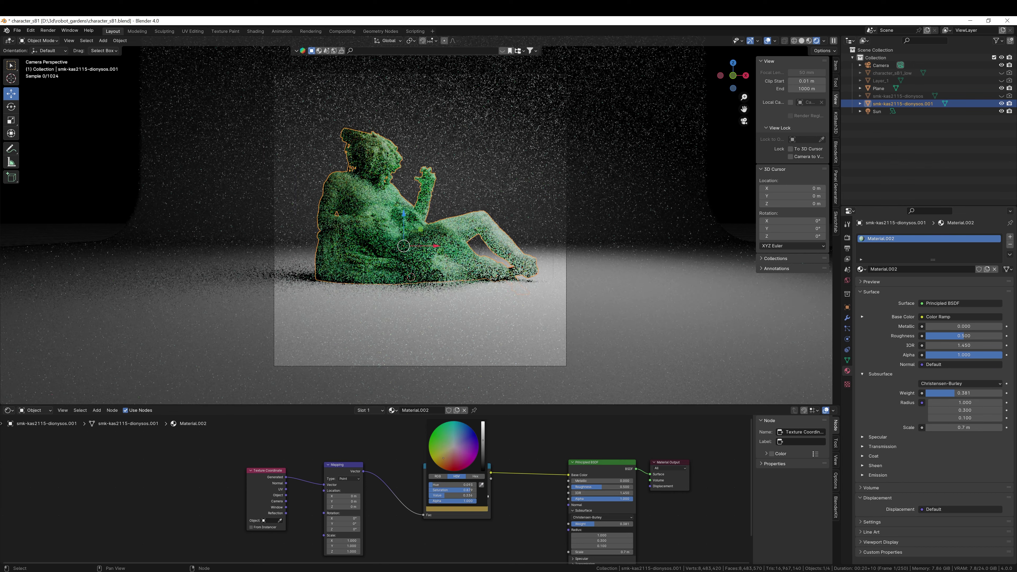
{"action": "left_click_drag", "start_coordinate": [443, 458], "coordinate": [445, 497]}
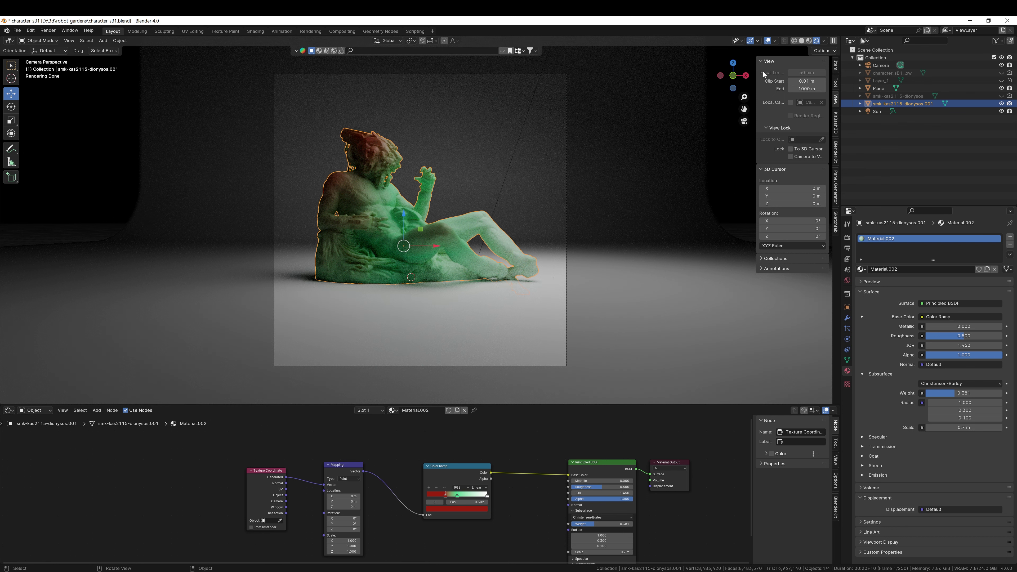
- Show the viewport in solid shading, enlarge it over the node editor, and raise the statue along Z above the floor
{"action": "left_click", "coordinate": [801, 40]}
{"action": "left_click_drag", "start_coordinate": [476, 405], "coordinate": [475, 509]}
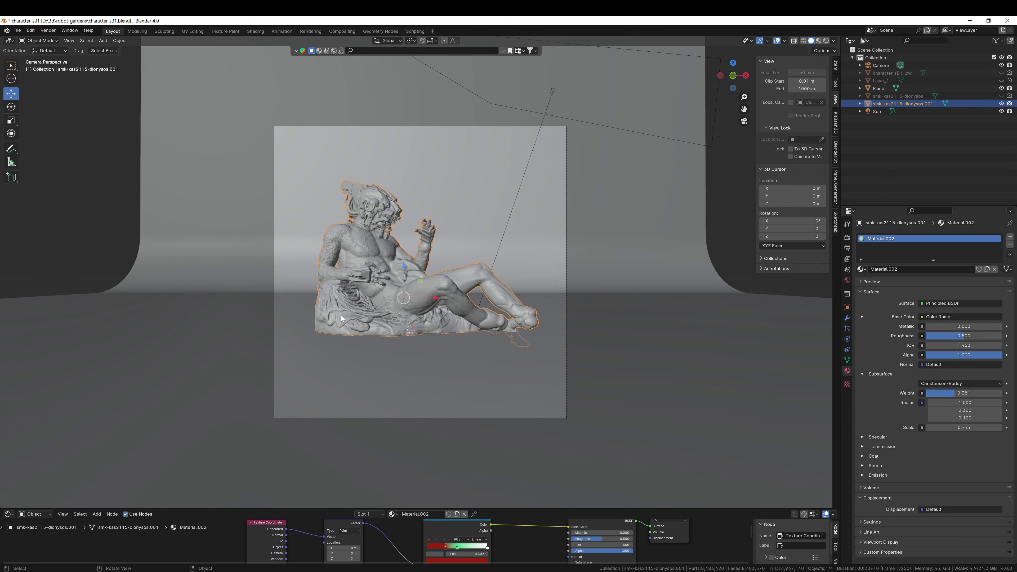
{"action": "scroll", "coordinate": [359, 311], "scroll_direction": "up", "scroll_amount": 4}
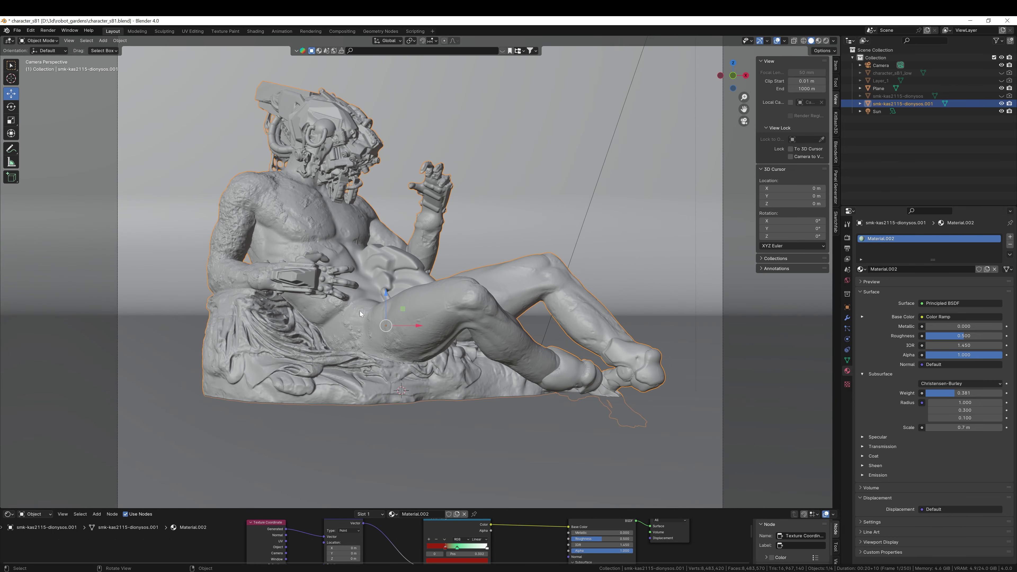
{"action": "middle_click_drag", "start_coordinate": [360, 313], "coordinate": [458, 340]}
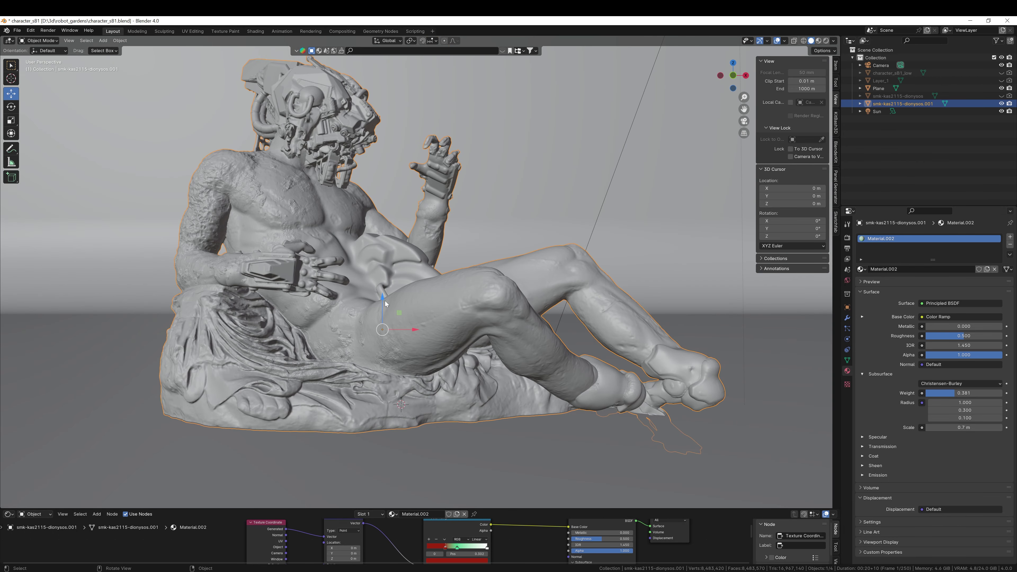
{"action": "key", "text": "g"}
{"action": "key", "text": "z"}
{"action": "left_click", "coordinate": [406, 293]}
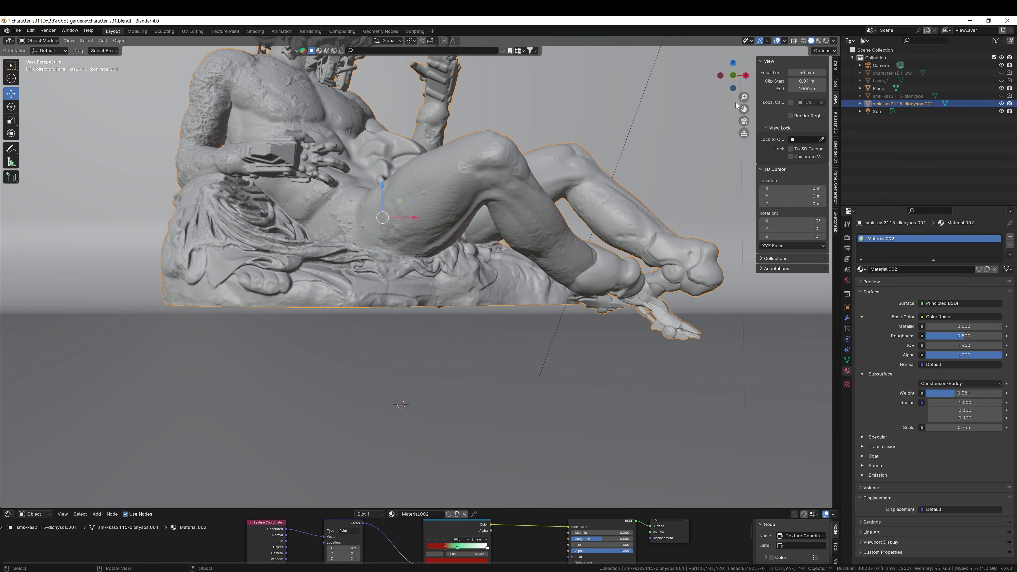
- Edit the statue's mesh in front view with X-ray on and box-select the flat underside of its base
{"action": "key", "text": "KP_1"}
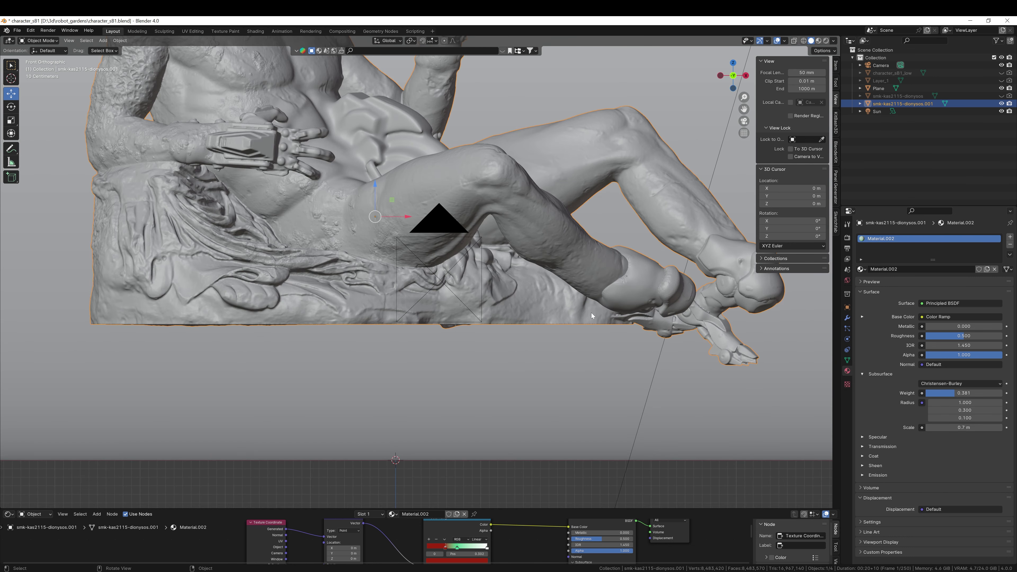
{"action": "left_click", "coordinate": [39, 41]}
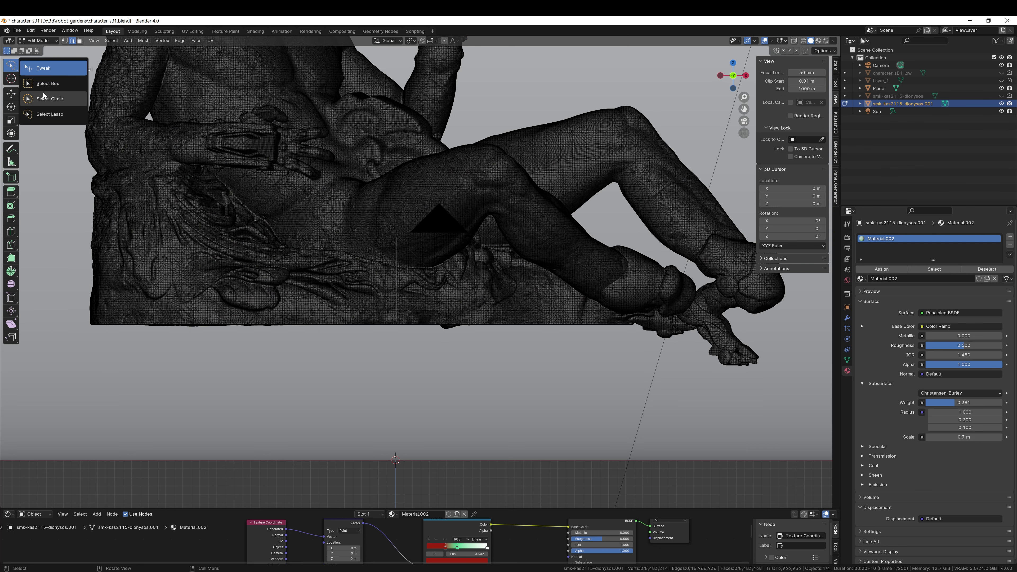
{"action": "left_click", "coordinate": [794, 41]}
{"action": "left_click_drag", "start_coordinate": [636, 333], "coordinate": [73, 324]}
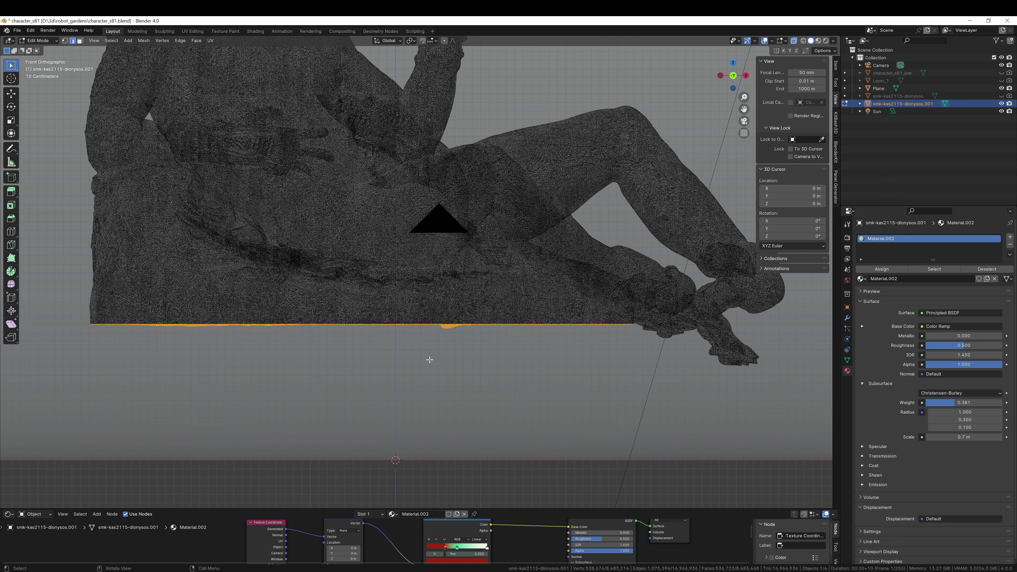
- Move the selected underside straight down along Z to extend the base into a plinth, and return to Object Mode
{"action": "left_click", "coordinate": [11, 93]}
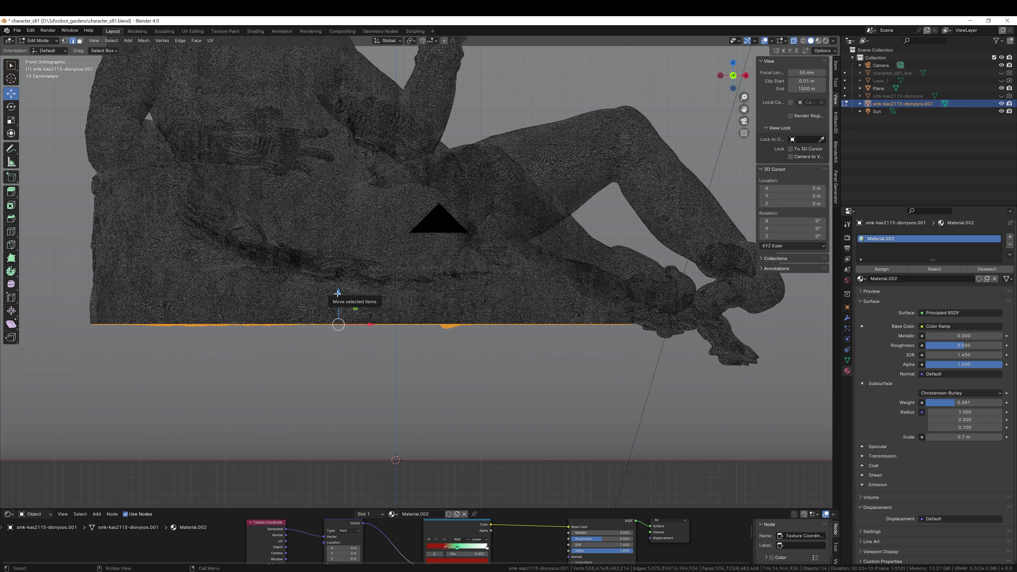
{"action": "left_click_drag", "start_coordinate": [338, 300], "coordinate": [338, 299]}
{"action": "mouse_move", "coordinate": [337, 352]}
{"action": "left_mouse_down"}
{"action": "mouse_move", "coordinate": [338, 365]}
{"action": "mouse_move", "coordinate": [340, 343]}
{"action": "left_mouse_up"}
{"action": "left_click", "coordinate": [39, 41]}
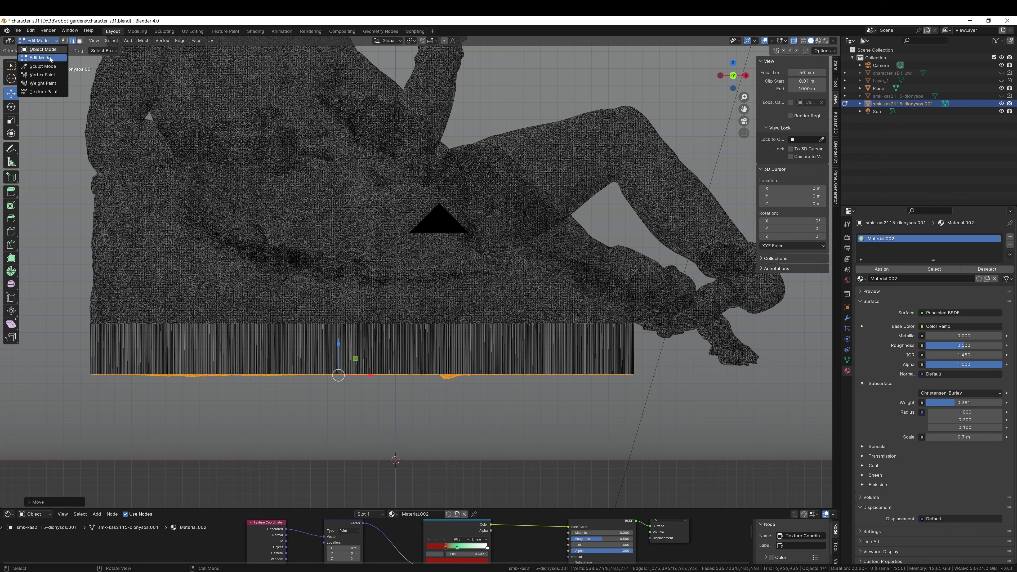
{"action": "left_click", "coordinate": [47, 49]}
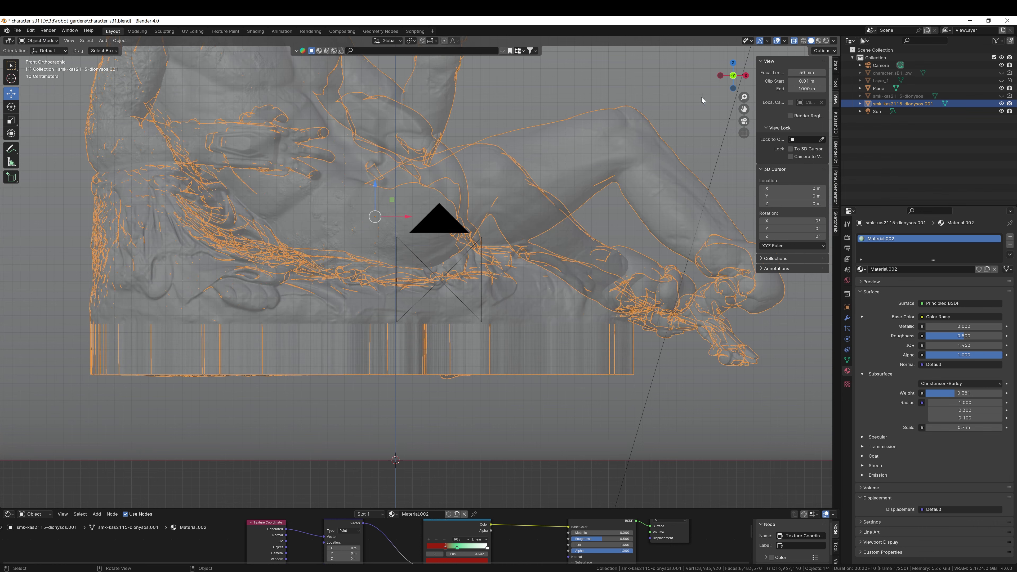
- Switch the view to perspective, turn X-ray off, and lower the statue along Z so its plinth rests on the floor
{"action": "left_click", "coordinate": [732, 74]}
{"action": "left_click", "coordinate": [732, 74]}
{"action": "key", "text": "KP_5"}
{"action": "scroll", "coordinate": [566, 231], "scroll_direction": "down", "scroll_amount": 5}
{"action": "left_click", "coordinate": [794, 40]}
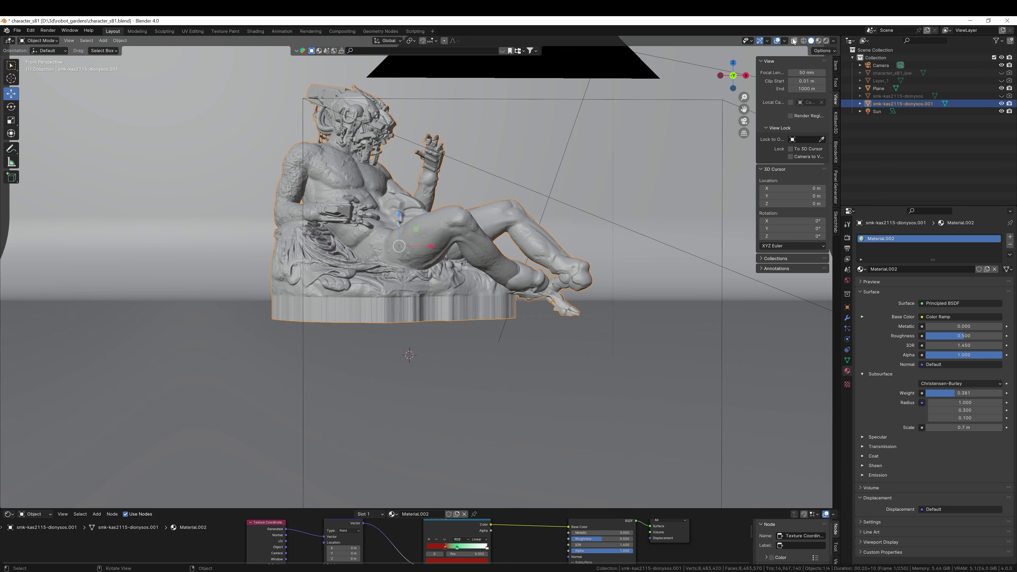
{"action": "left_click_drag", "start_coordinate": [399, 217], "coordinate": [397, 261]}
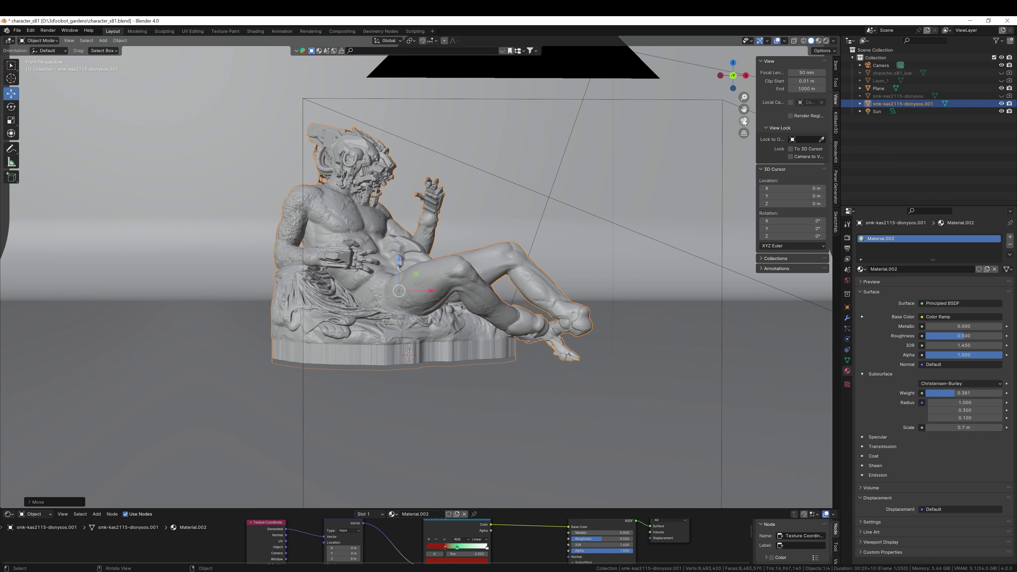
- Show the camera view in rendered shading and set the backdrop plane's material roughness to 0.022
{"action": "left_click", "coordinate": [743, 121]}
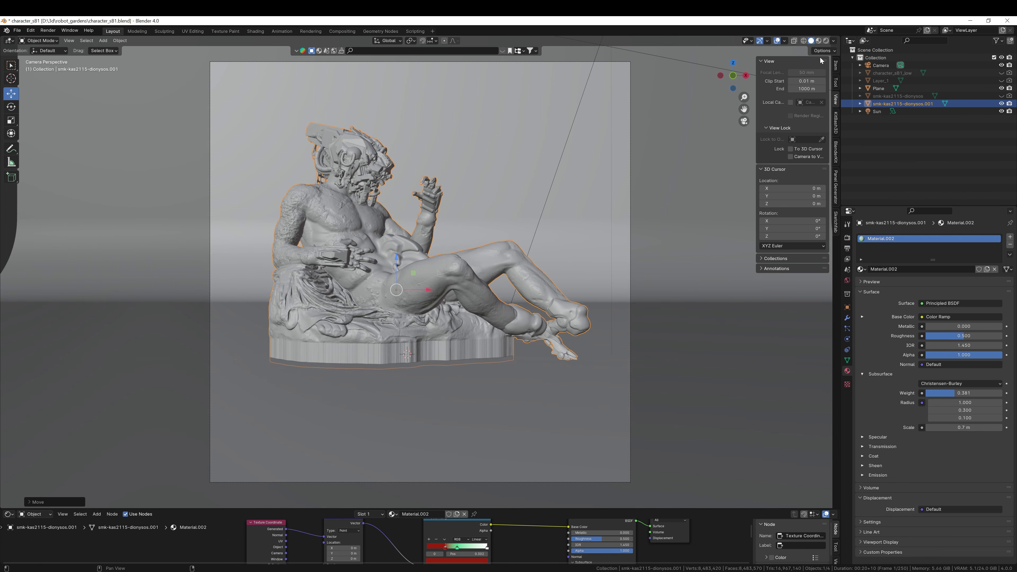
{"action": "left_click", "coordinate": [826, 41]}
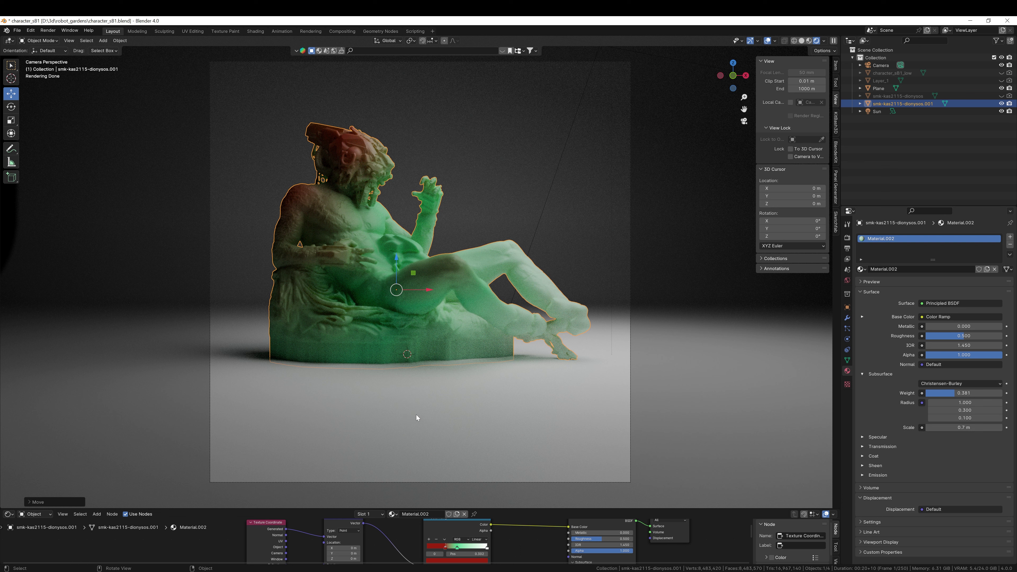
{"action": "left_click", "coordinate": [548, 449]}
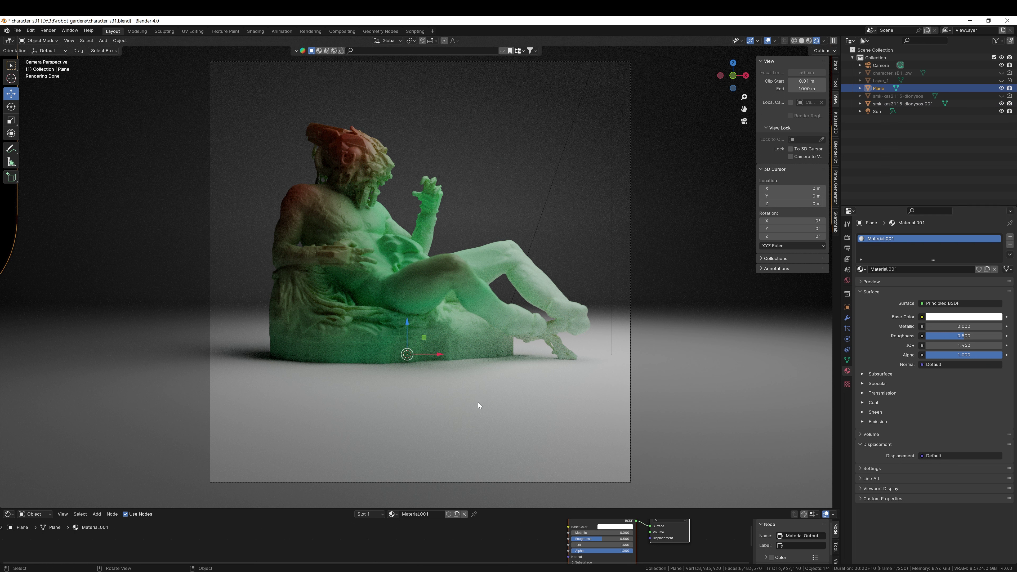
{"action": "left_click_drag", "start_coordinate": [954, 334], "coordinate": [933, 335]}
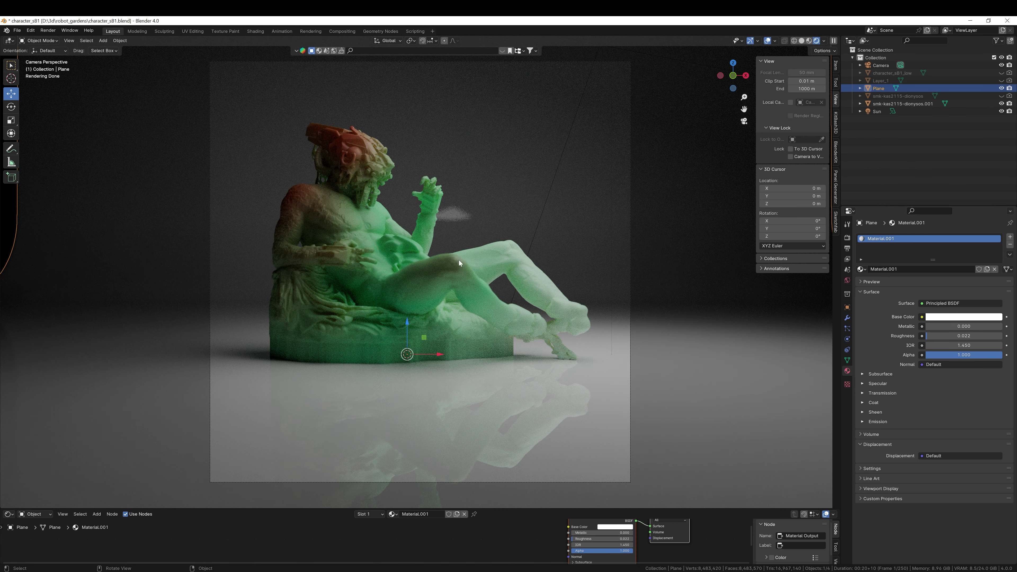
- Move the area light along the X axis, a short distance towards the statue
{"action": "scroll", "coordinate": [458, 260], "scroll_direction": "down", "scroll_amount": 3}
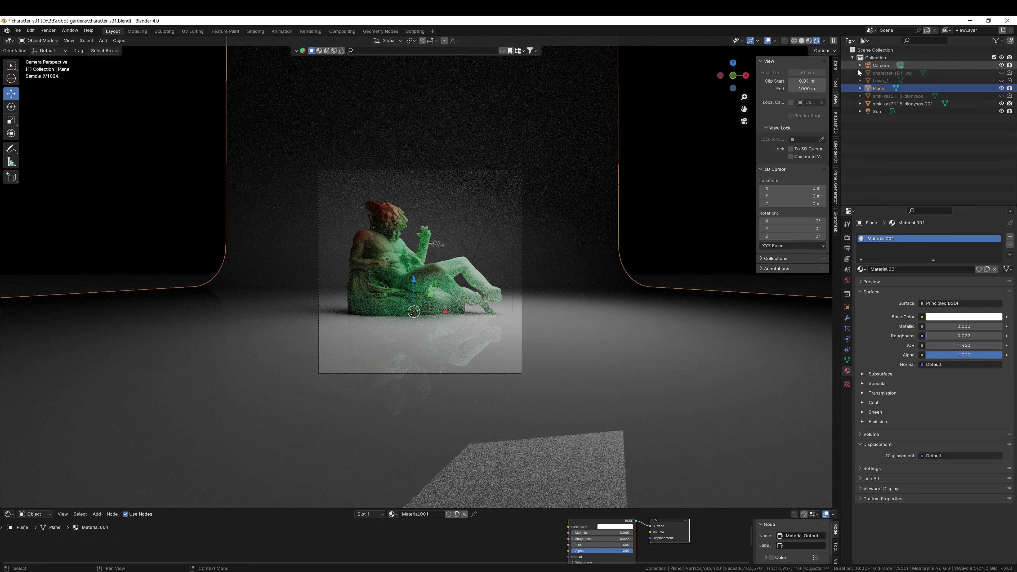
{"action": "left_click", "coordinate": [876, 112]}
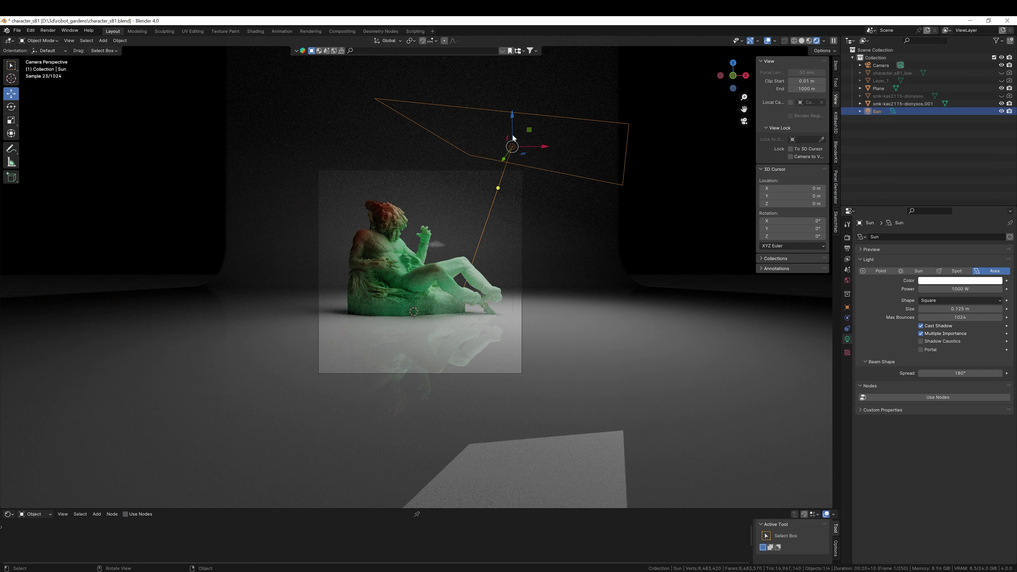
{"action": "left_click_drag", "start_coordinate": [547, 149], "coordinate": [500, 139]}
- Scale the backdrop plane up uniformly by about 2.48
{"action": "left_click", "coordinate": [534, 384]}
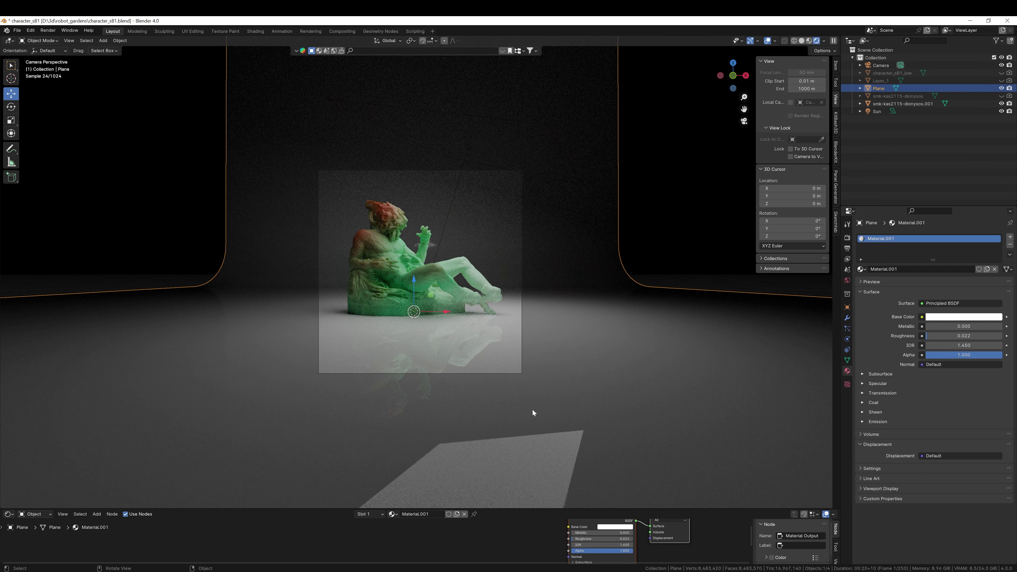
{"action": "key", "text": "s"}
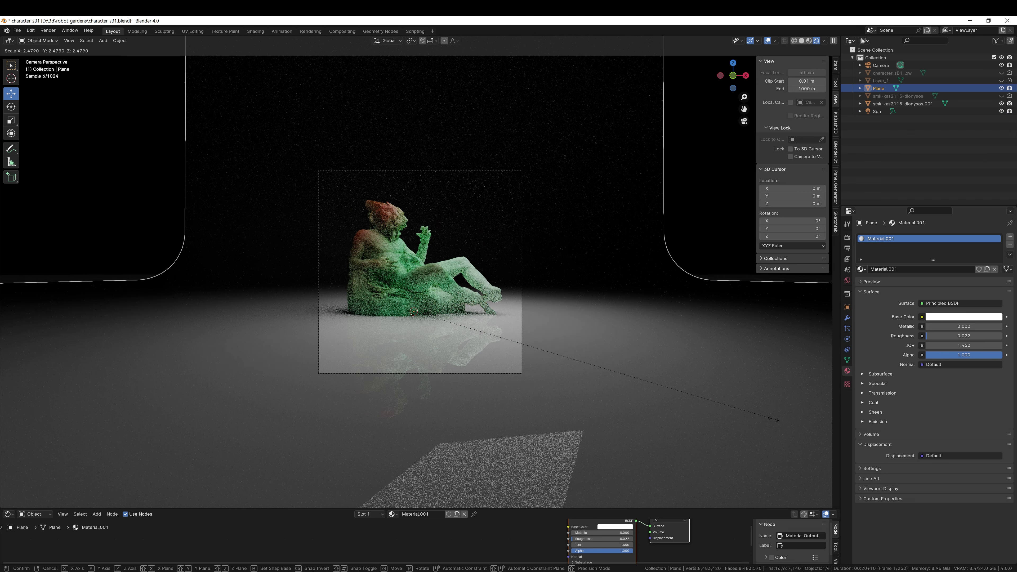
{"action": "left_click", "coordinate": [773, 418]}
- Set the backdrop plane's material roughness to 0.098
{"action": "scroll", "coordinate": [618, 336], "scroll_direction": "up", "scroll_amount": 3}
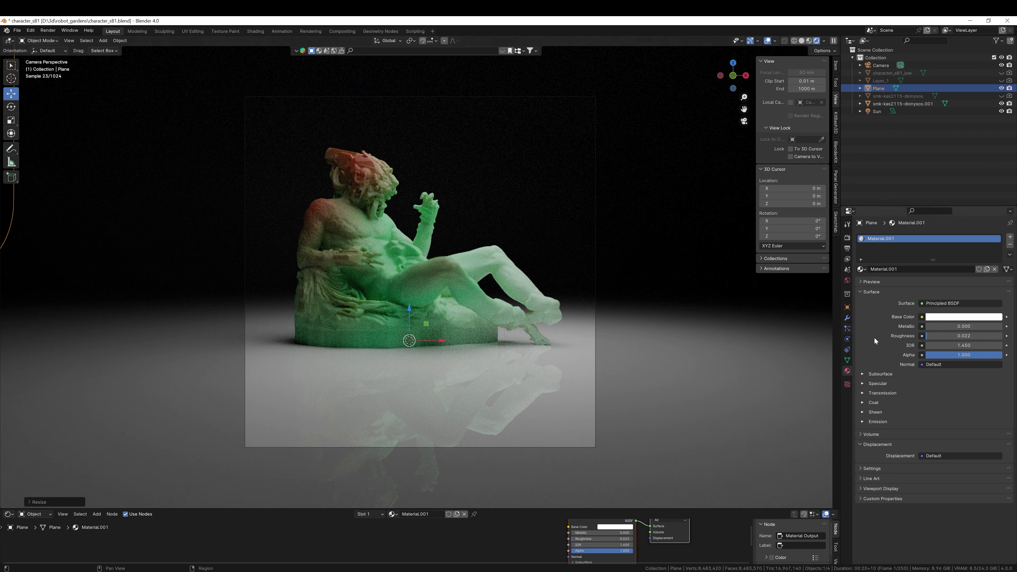
{"action": "left_click", "coordinate": [955, 336]}
{"action": "left_click", "coordinate": [632, 339]}
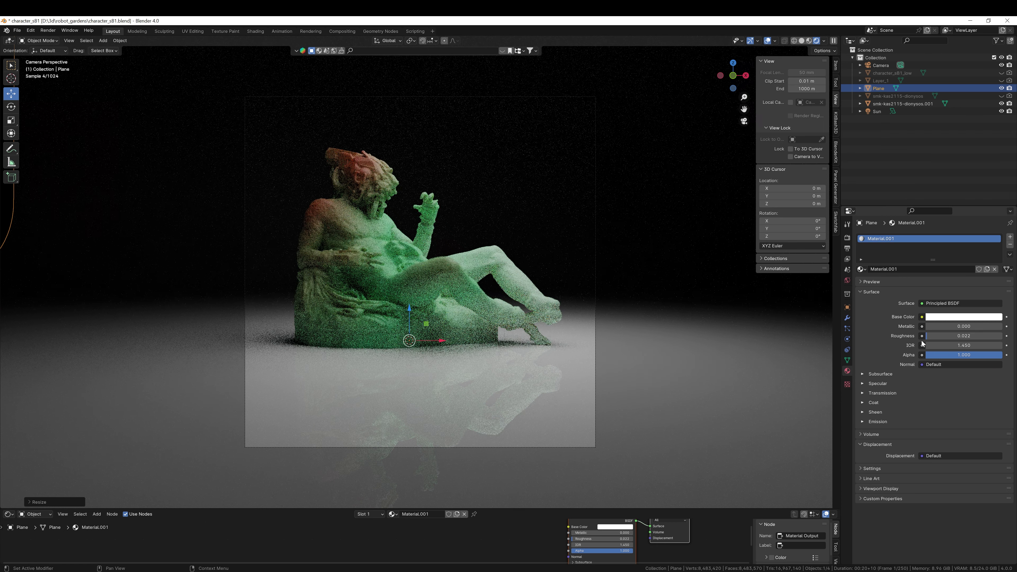
{"action": "left_click_drag", "start_coordinate": [955, 336], "coordinate": [932, 336]}
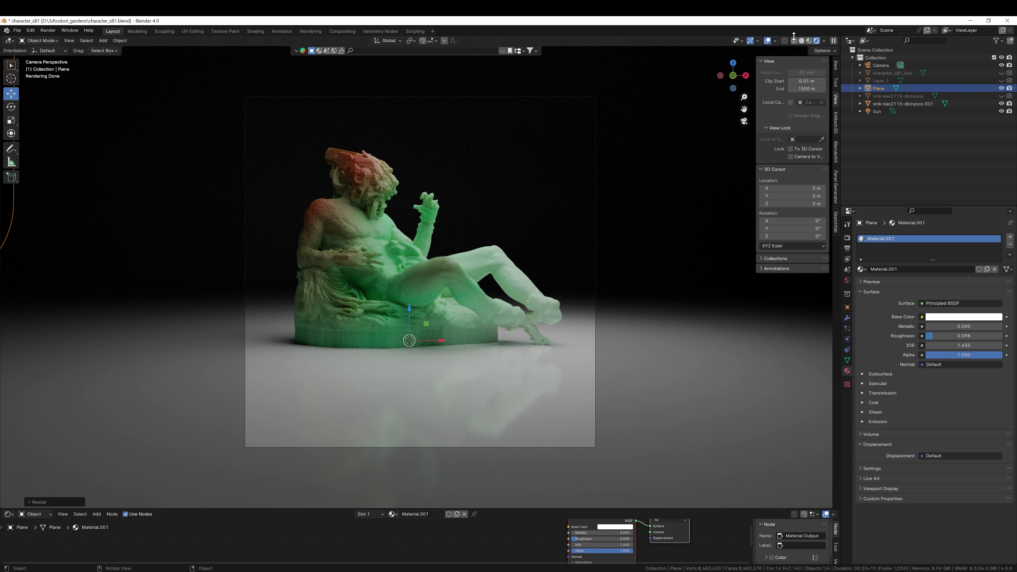
- Change the backdrop material's base color to a fully saturated crimson red and deselect the plane
{"action": "left_click", "coordinate": [944, 317]}
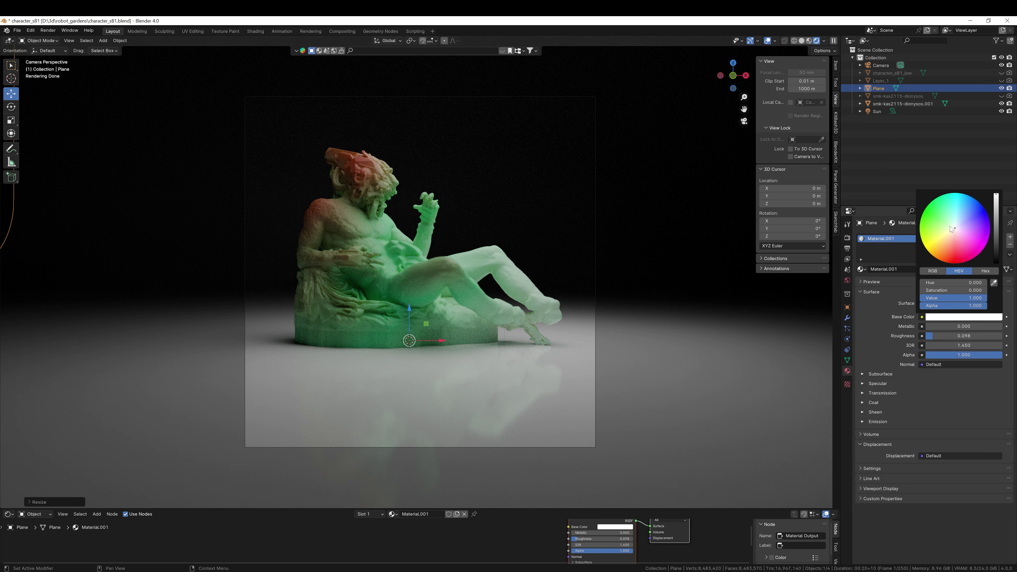
{"action": "mouse_move", "coordinate": [955, 240]}
{"action": "left_mouse_down"}
{"action": "mouse_move", "coordinate": [960, 235]}
{"action": "mouse_move", "coordinate": [924, 236]}
{"action": "mouse_move", "coordinate": [966, 261]}
{"action": "left_mouse_up"}
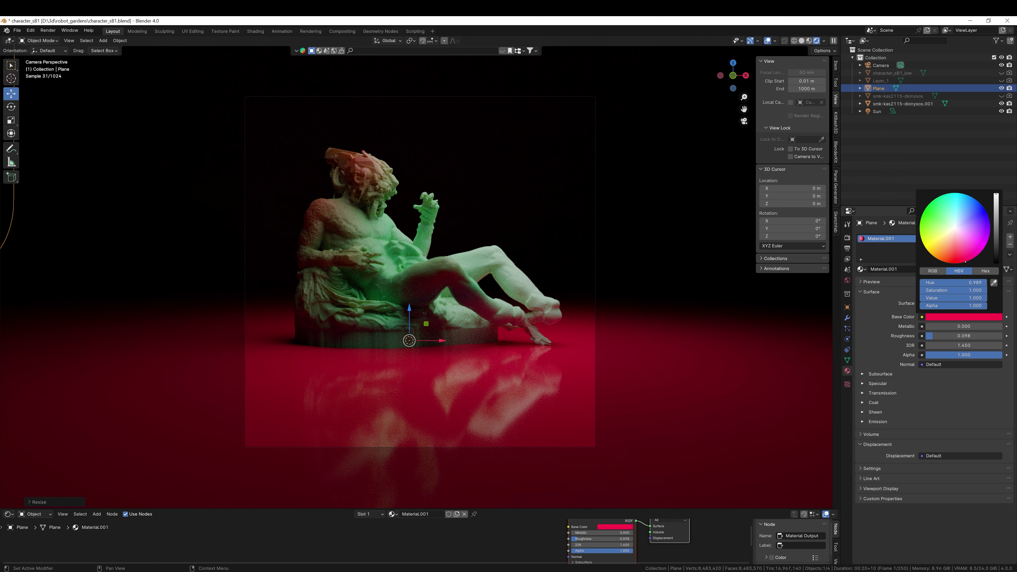
{"action": "left_click", "coordinate": [721, 156]}
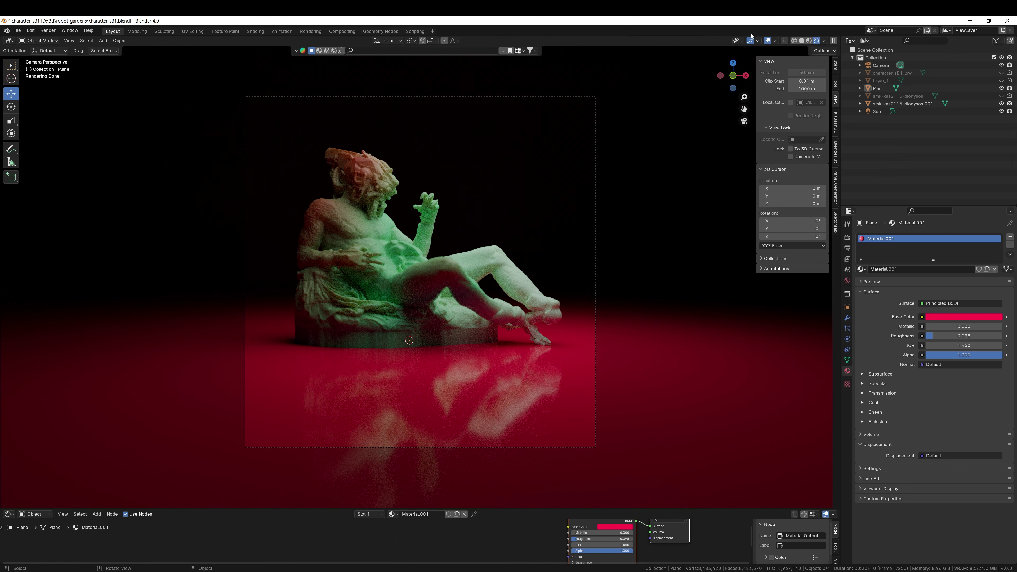
- Return the viewport to solid shading and render the scene as a still image
{"action": "left_click", "coordinate": [802, 40]}
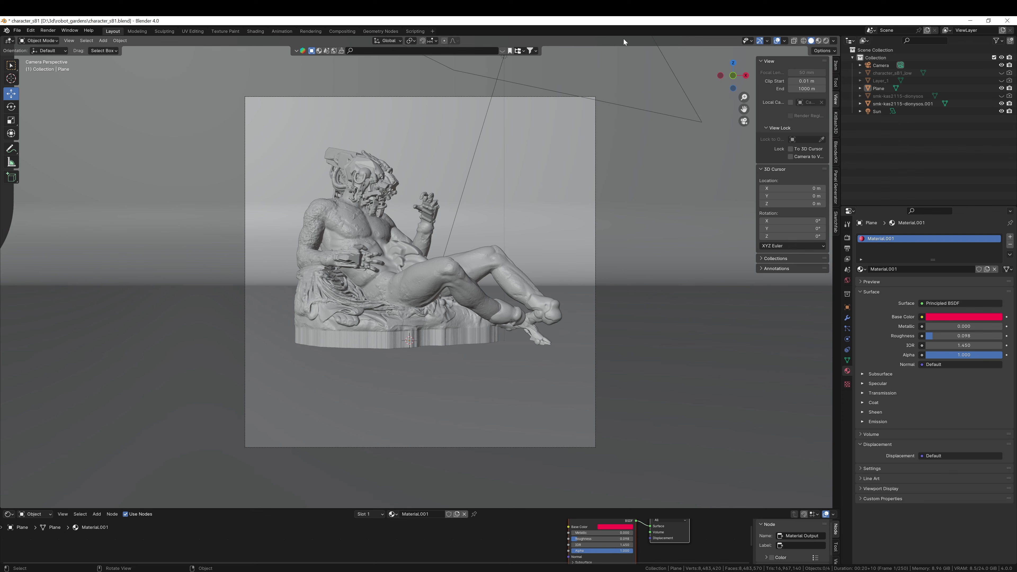
{"action": "left_click", "coordinate": [50, 32]}
{"action": "left_click", "coordinate": [52, 39]}
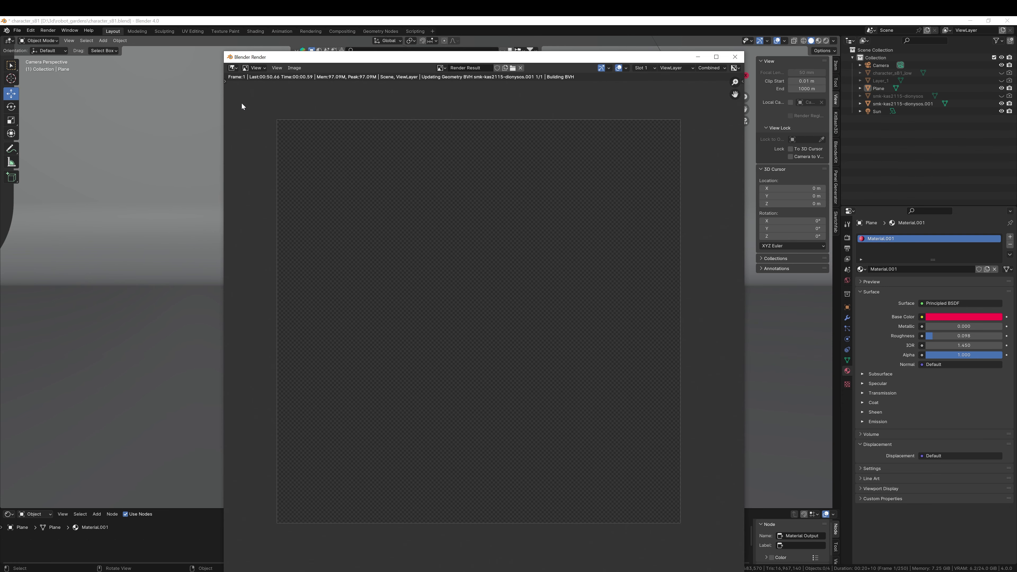